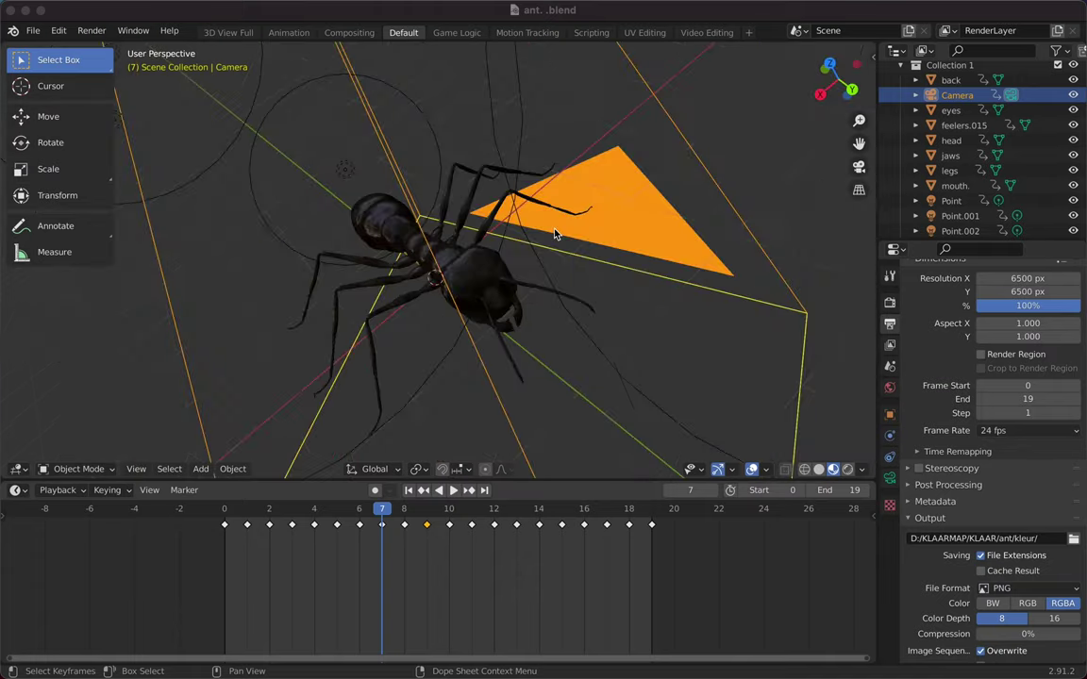
Step: Select the ant's body parts (legs, head, eyes, feelers) and inspect their materials
{"action": "left_click", "coordinate": [425, 301], "text": "shift"}
{"action": "left_click", "coordinate": [387, 257], "text": "shift"}
{"action": "scroll", "coordinate": [396, 293], "scroll_direction": "down", "scroll_amount": 5}
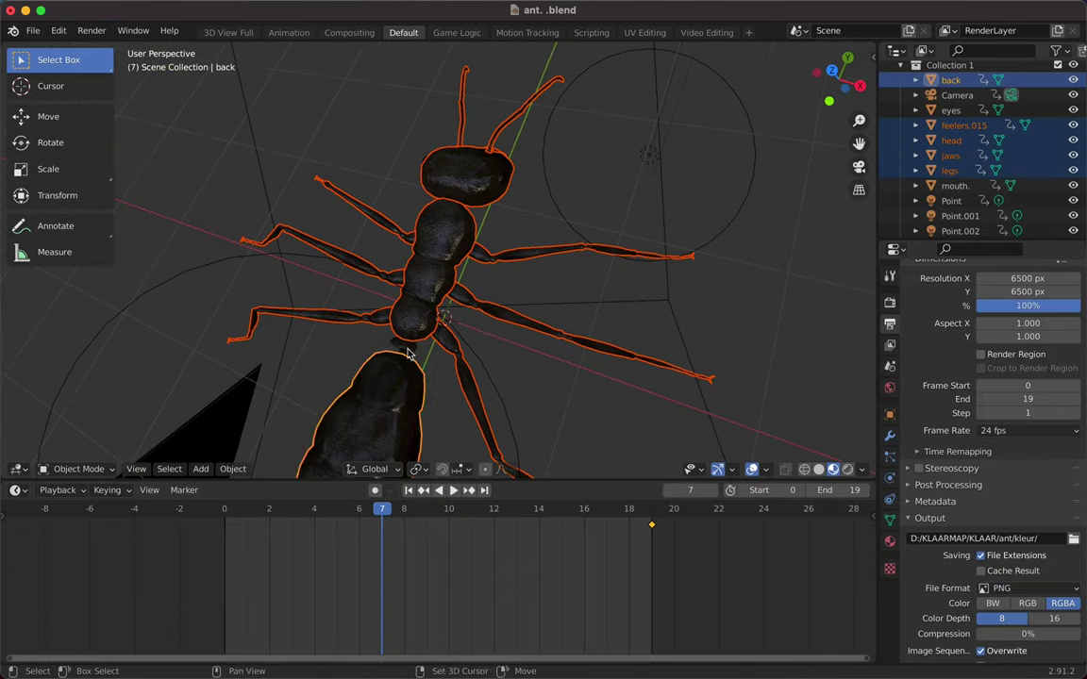
{"action": "left_click", "coordinate": [890, 540]}
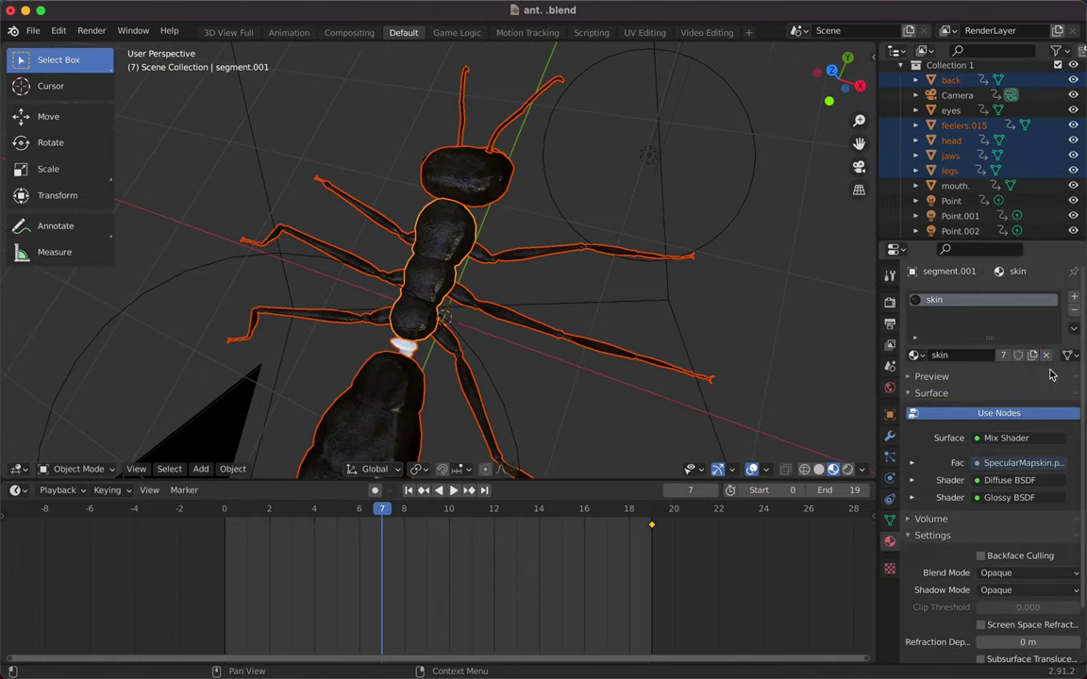
{"action": "left_click", "coordinate": [694, 256]}
{"action": "left_click", "coordinate": [467, 170]}
{"action": "scroll", "coordinate": [453, 264], "scroll_direction": "down", "scroll_amount": 3}
{"action": "left_click", "coordinate": [427, 156]}
{"action": "left_click", "coordinate": [566, 75], "text": "shift"}
{"action": "left_click", "coordinate": [509, 194]}
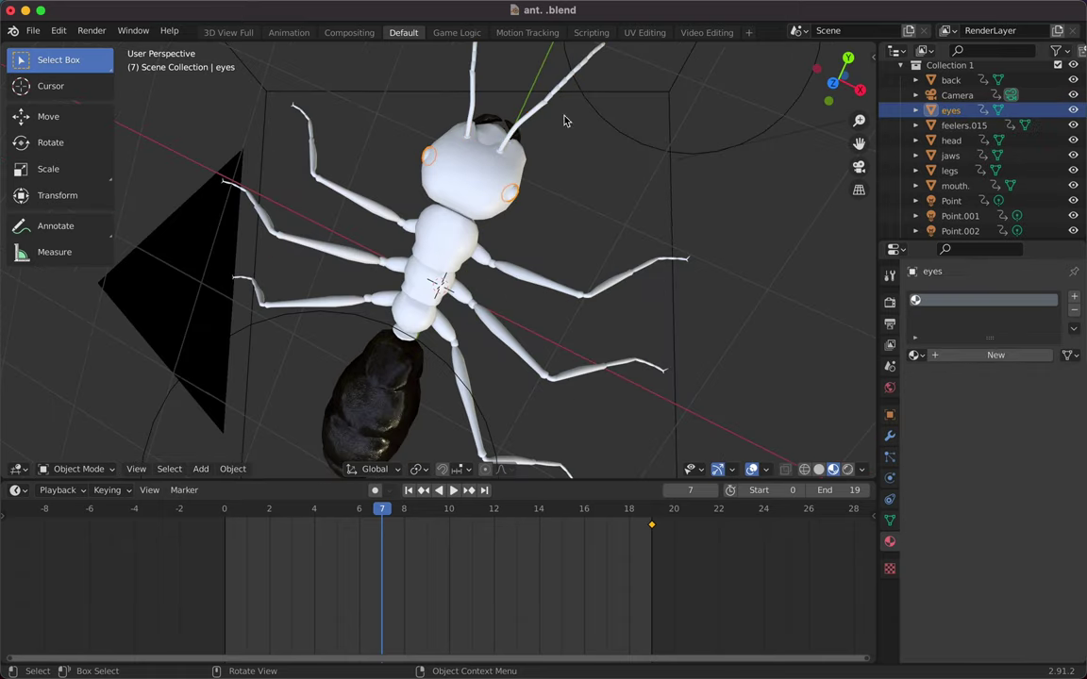
Step: Select the ant's back and give it a new Principled BSDF material
{"action": "scroll", "coordinate": [552, 132], "scroll_direction": "up", "scroll_amount": 5}
{"action": "scroll", "coordinate": [311, 312], "scroll_direction": "up", "scroll_amount": 5}
{"action": "left_click", "coordinate": [471, 302]}
{"action": "scroll", "coordinate": [377, 321], "scroll_direction": "down", "scroll_amount": 5}
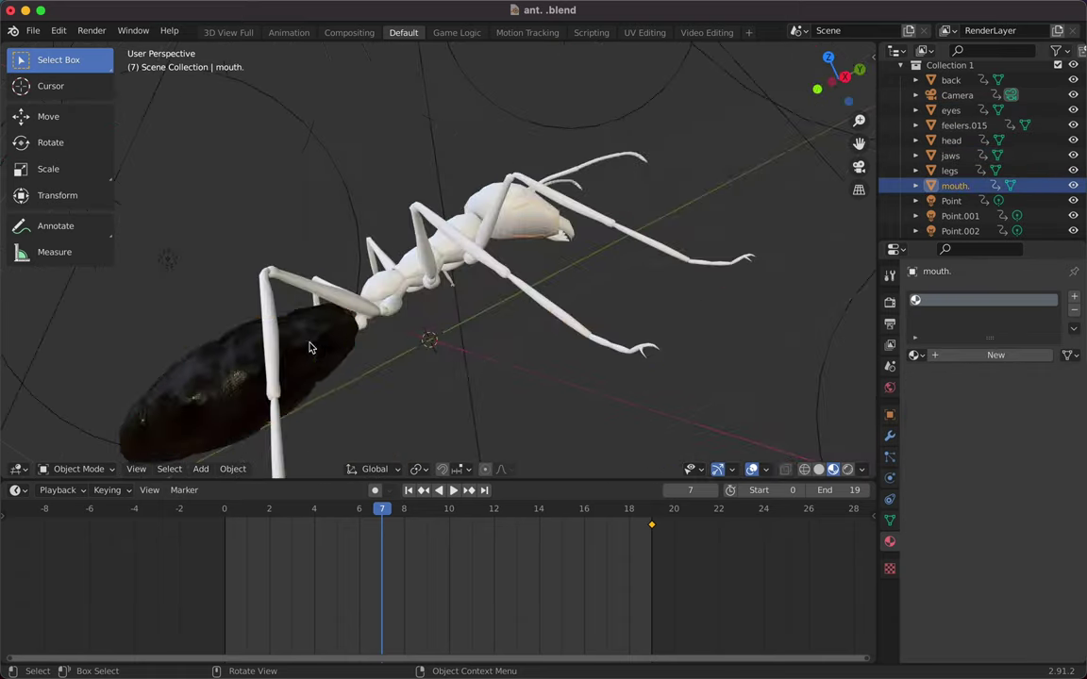
{"action": "left_click", "coordinate": [447, 338]}
{"action": "scroll", "coordinate": [447, 338], "scroll_direction": "down", "scroll_amount": 3}
{"action": "left_click", "coordinate": [915, 355]}
{"action": "left_click", "coordinate": [868, 387]}
Step: Turn the bottom area into the Shader Editor showing the back material's nodes
{"action": "left_click", "coordinate": [16, 489]}
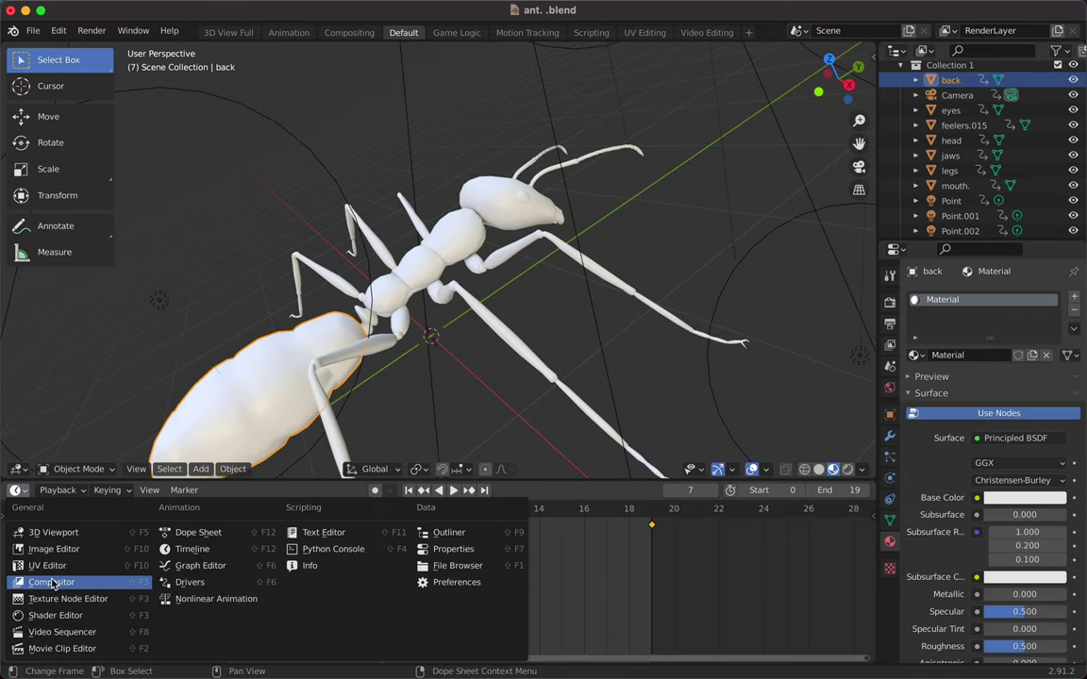
{"action": "left_click", "coordinate": [53, 549]}
{"action": "key", "text": "shift+F3"}
Step: Enlarge the node editor and add a Hue Saturation Value node feeding Base Color
{"action": "scroll", "coordinate": [334, 565], "scroll_direction": "up", "scroll_amount": 3}
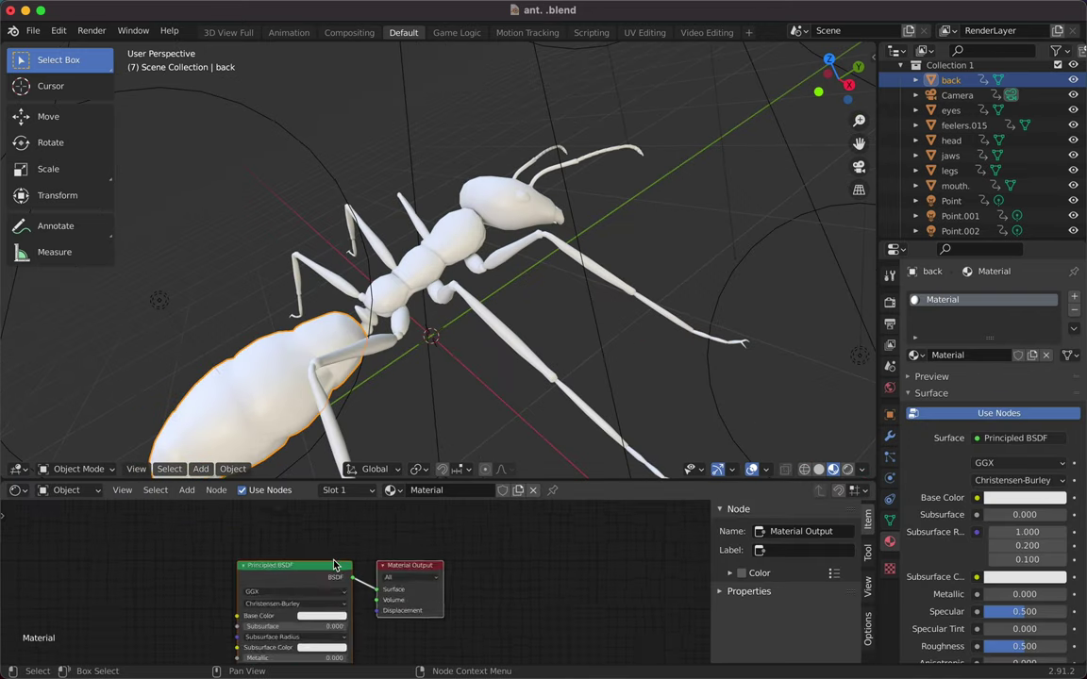
{"action": "scroll", "coordinate": [334, 565], "scroll_direction": "up", "scroll_amount": 2}
{"action": "left_click_drag", "start_coordinate": [421, 480], "coordinate": [421, 343]}
{"action": "scroll", "coordinate": [421, 521], "scroll_direction": "down", "scroll_amount": 1}
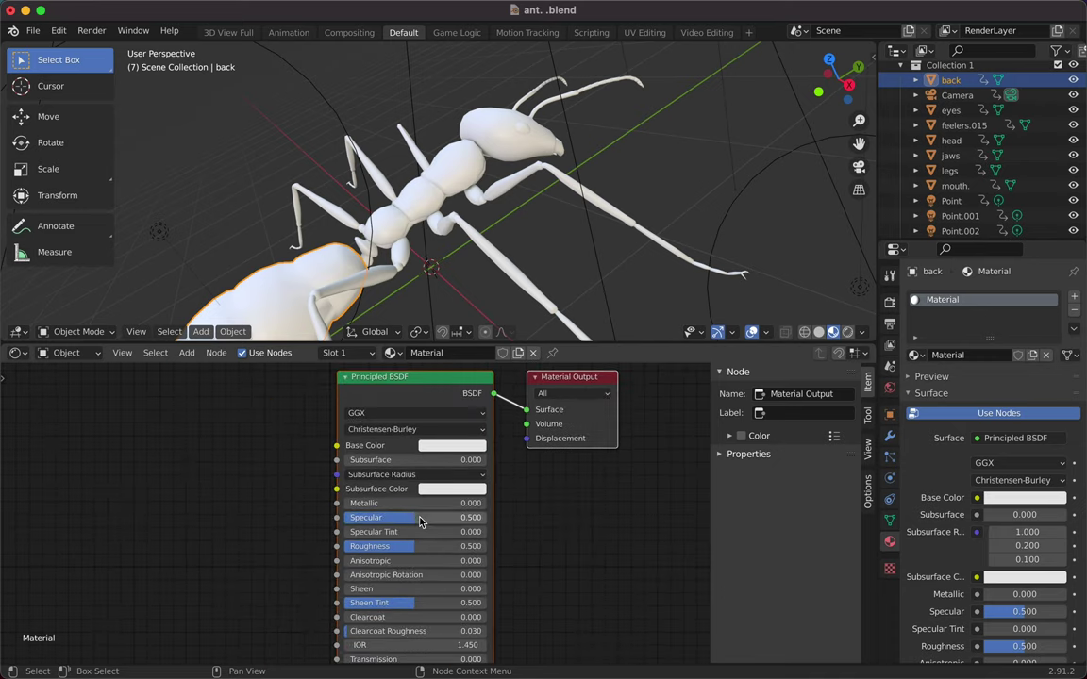
{"action": "left_click", "coordinate": [210, 371]}
{"action": "type", "text": "hue"}
{"action": "key", "text": "Return"}
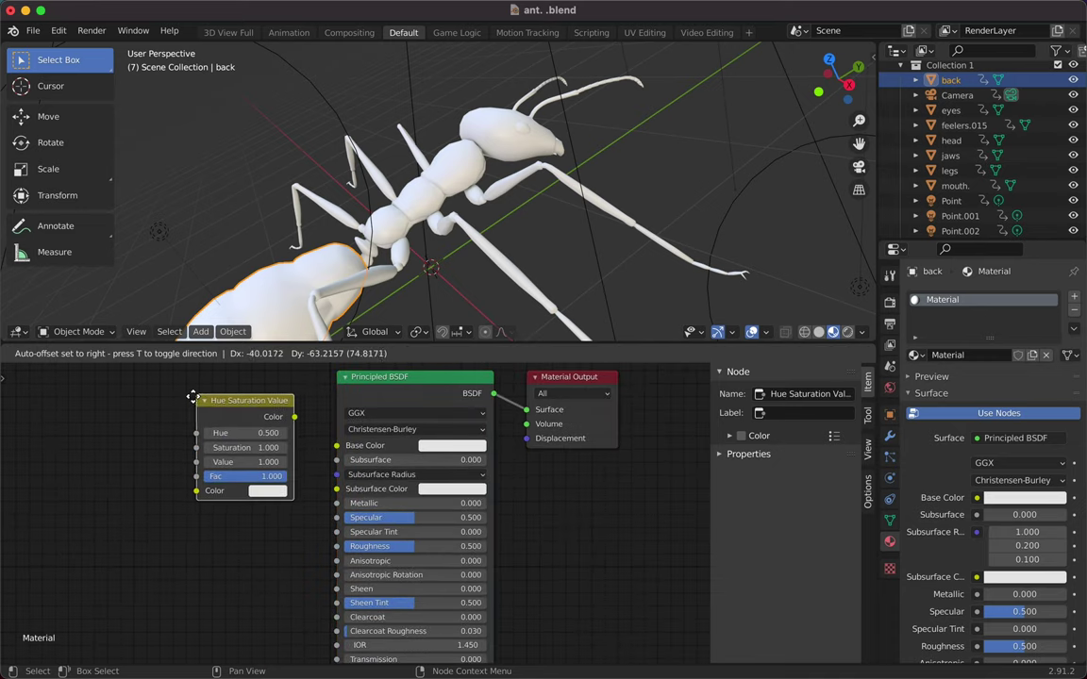
{"action": "left_click", "coordinate": [193, 396]}
{"action": "left_click_drag", "start_coordinate": [292, 416], "coordinate": [337, 444]}
{"action": "left_click", "coordinate": [188, 353]}
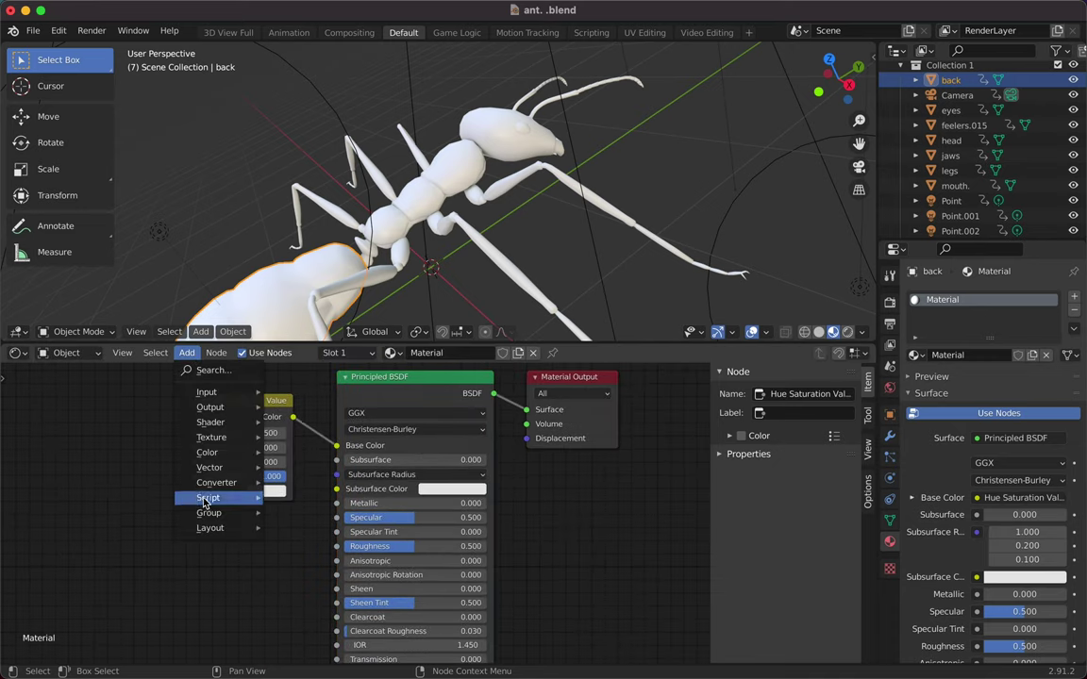
Step: Add a ColorRamp node linked into the Hue Saturation Value node's Color
{"action": "left_click", "coordinate": [211, 372]}
{"action": "left_click", "coordinate": [237, 416]}
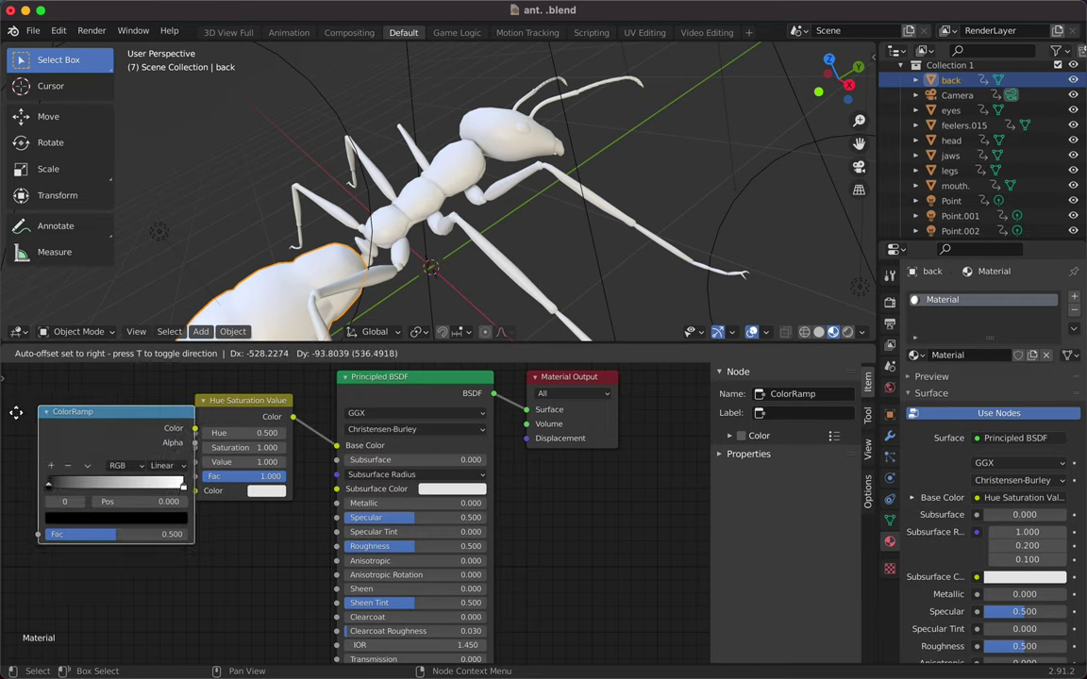
{"action": "left_click", "coordinate": [371, 465]}
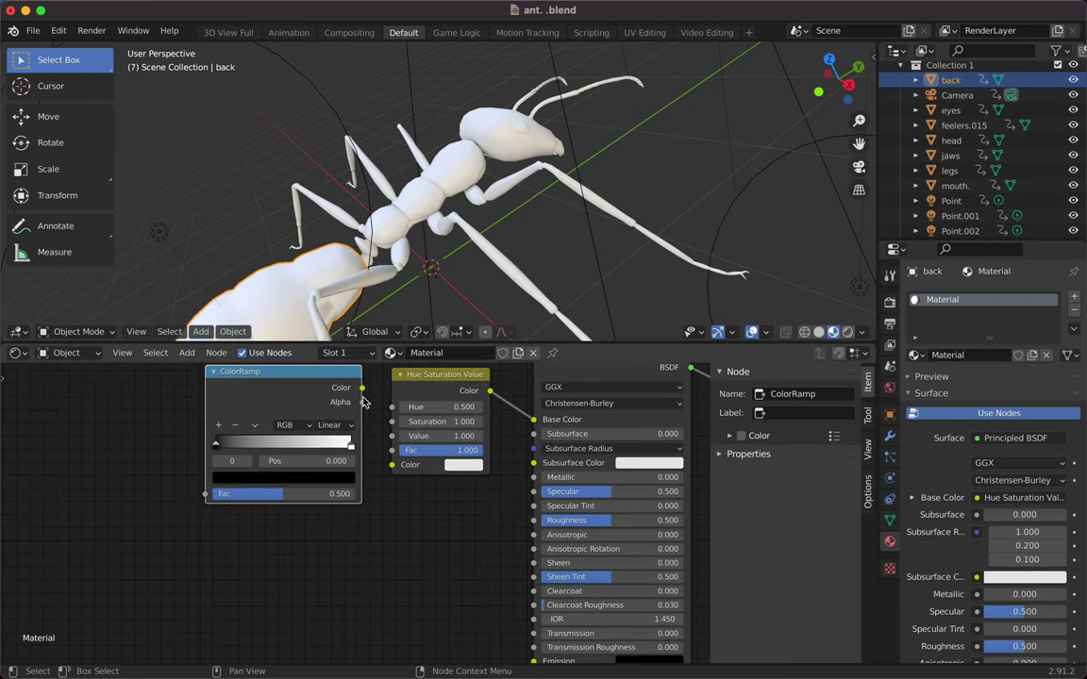
{"action": "left_click_drag", "start_coordinate": [362, 389], "coordinate": [391, 464]}
Step: Add a Voronoi Texture node with its Color linked into the ColorRamp Fac
{"action": "left_click", "coordinate": [187, 352]}
{"action": "left_click", "coordinate": [211, 372]}
{"action": "type", "text": "voro"}
{"action": "key", "text": "Return"}
{"action": "left_click", "coordinate": [171, 432]}
{"action": "left_click_drag", "start_coordinate": [175, 437], "coordinate": [204, 494]}
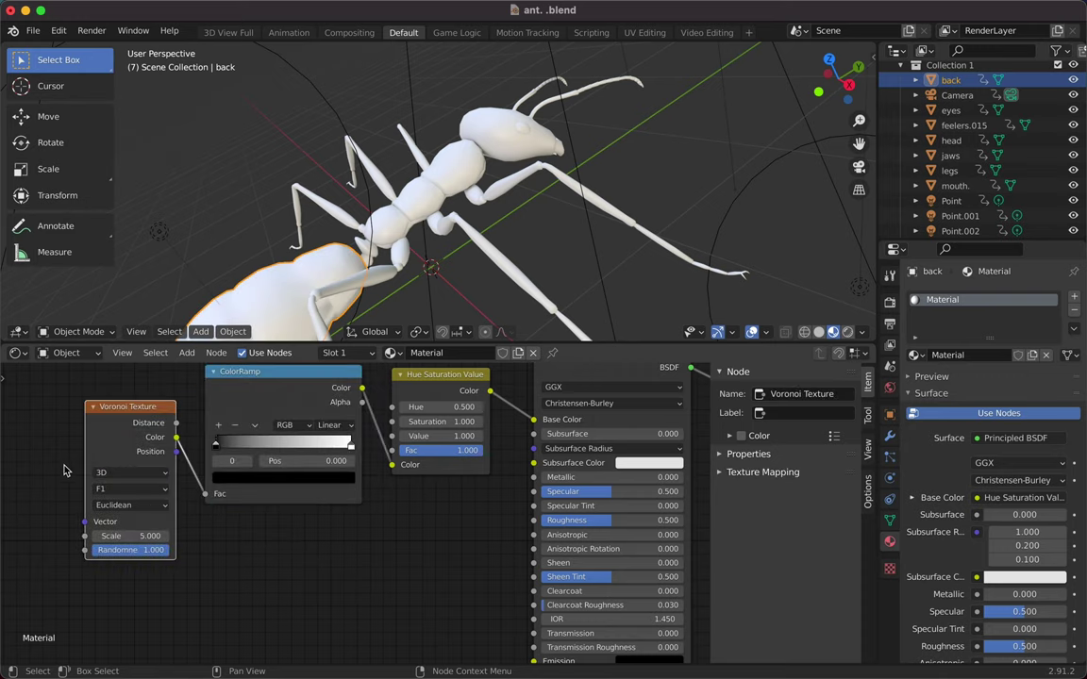
Step: Add a Layer Weight node at the far left of the node tree
{"action": "left_click", "coordinate": [187, 352]}
{"action": "left_click", "coordinate": [211, 372]}
{"action": "left_click", "coordinate": [241, 503]}
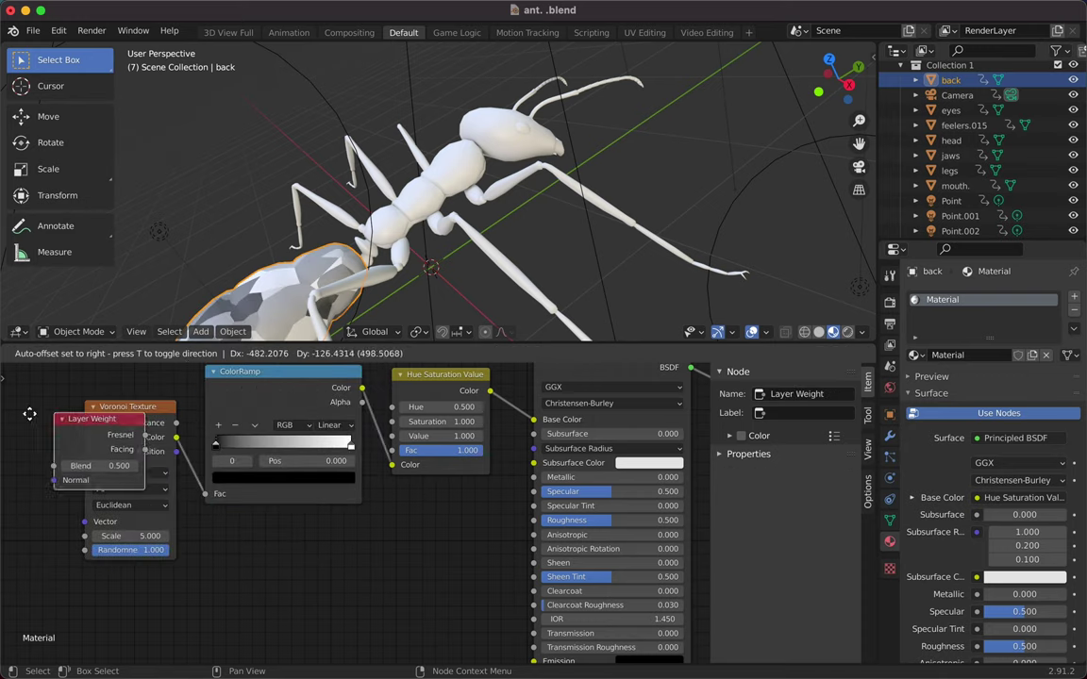
{"action": "left_click", "coordinate": [37, 401]}
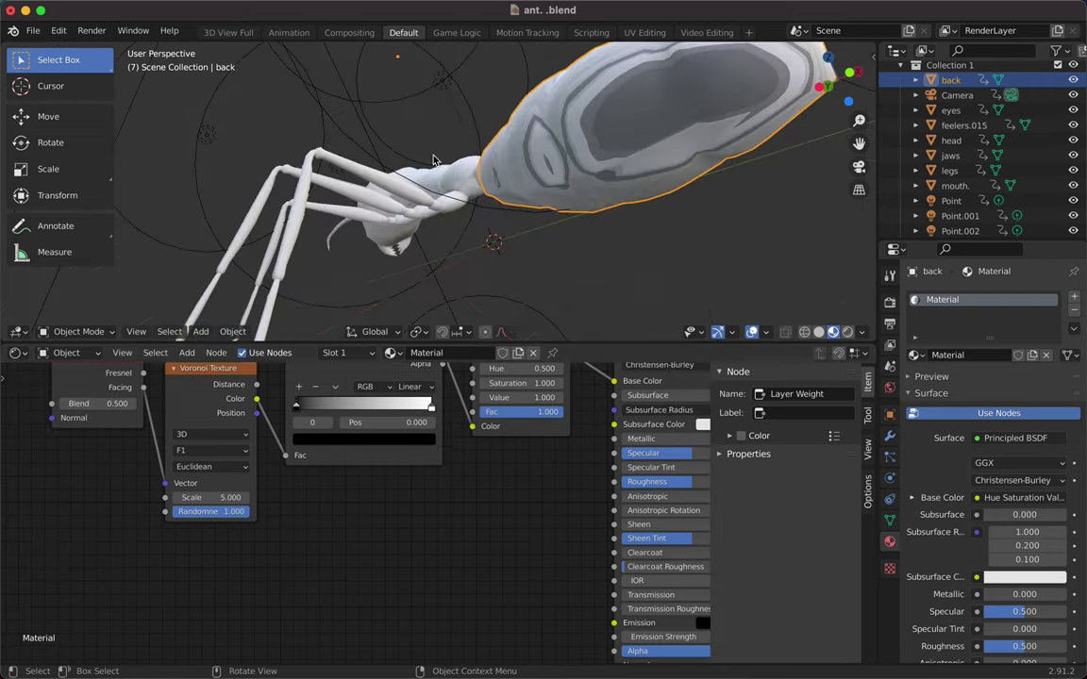
Step: Set the ColorRamp to HSV with Far interpolation and make the left stop pink
{"action": "left_click", "coordinate": [385, 429]}
{"action": "left_click", "coordinate": [415, 386]}
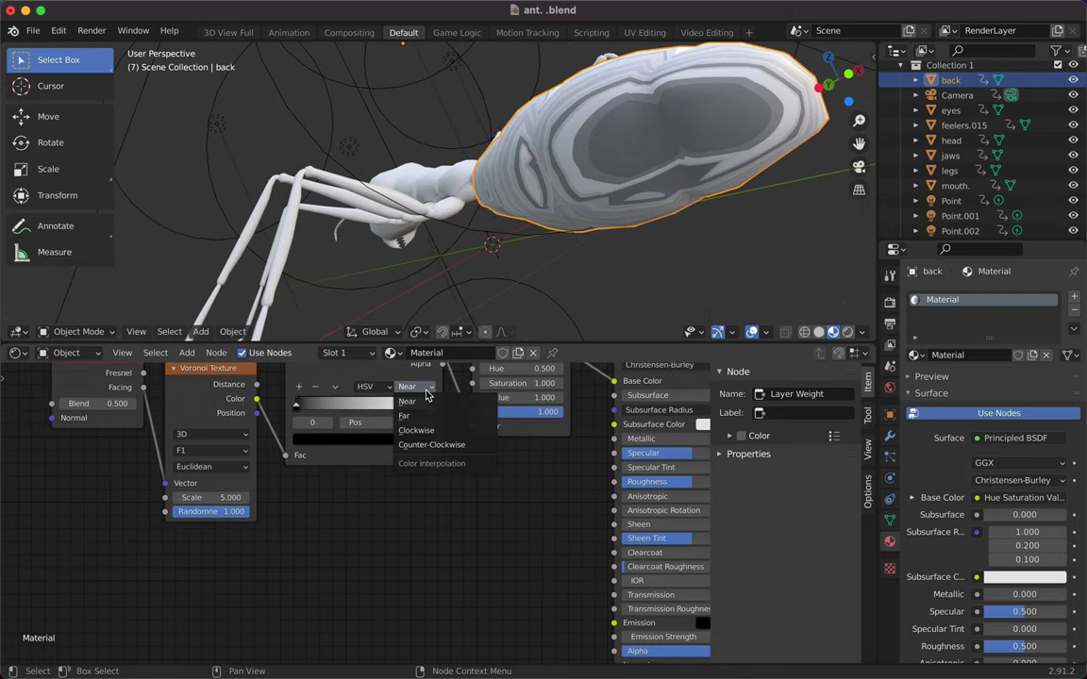
{"action": "left_click", "coordinate": [323, 440]}
{"action": "left_click_drag", "start_coordinate": [405, 345], "coordinate": [405, 256]}
{"action": "mouse_move", "coordinate": [347, 299]}
{"action": "left_mouse_down"}
{"action": "mouse_move", "coordinate": [320, 283]}
{"action": "mouse_move", "coordinate": [373, 311]}
{"action": "left_mouse_up"}
Step: Recolour the ramp stops, the right one yellow and the left one green
{"action": "left_click", "coordinate": [430, 408]}
{"action": "left_click", "coordinate": [364, 439]}
{"action": "left_click", "coordinate": [321, 302]}
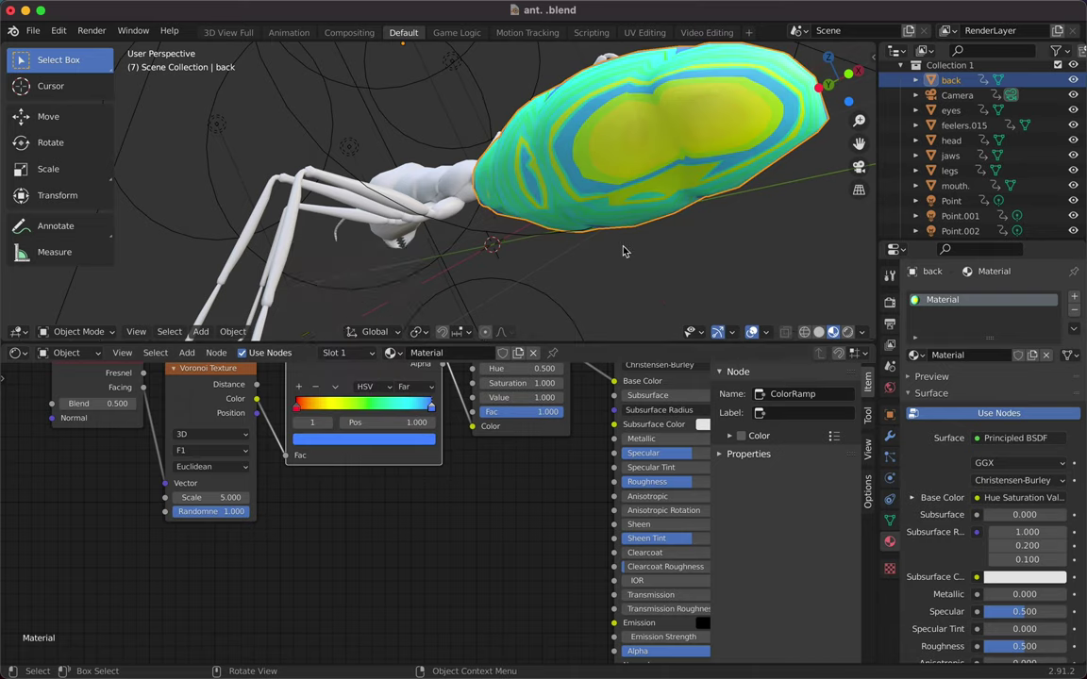
{"action": "left_click", "coordinate": [363, 438]}
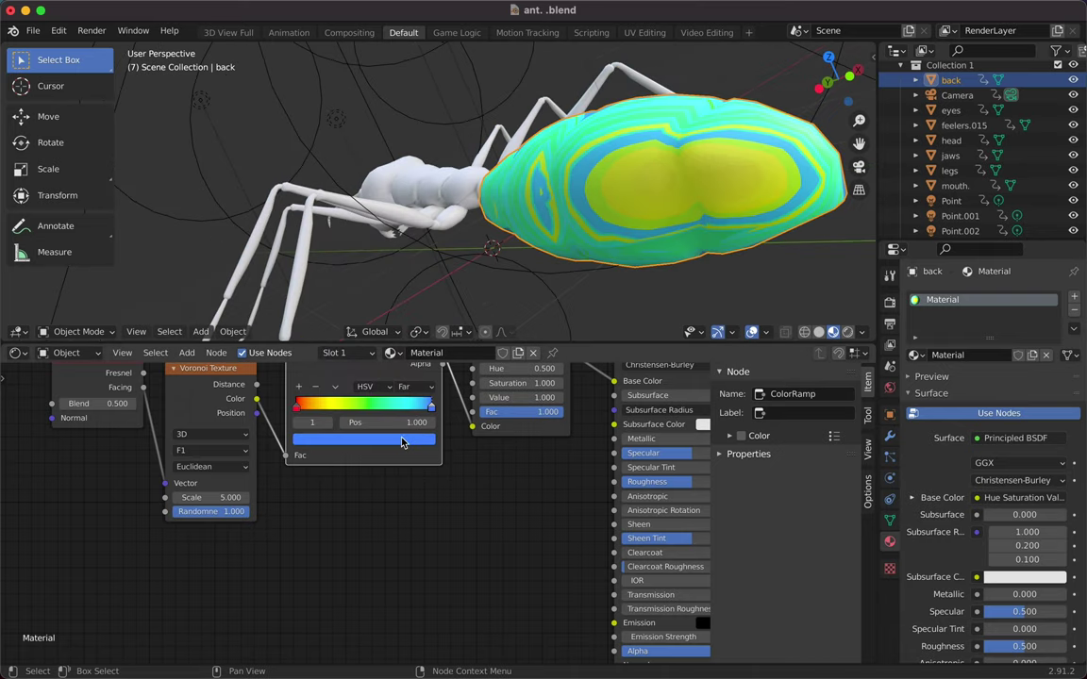
{"action": "left_click", "coordinate": [363, 439]}
{"action": "left_click", "coordinate": [307, 328]}
{"action": "left_click", "coordinate": [298, 407]}
{"action": "left_click", "coordinate": [363, 439]}
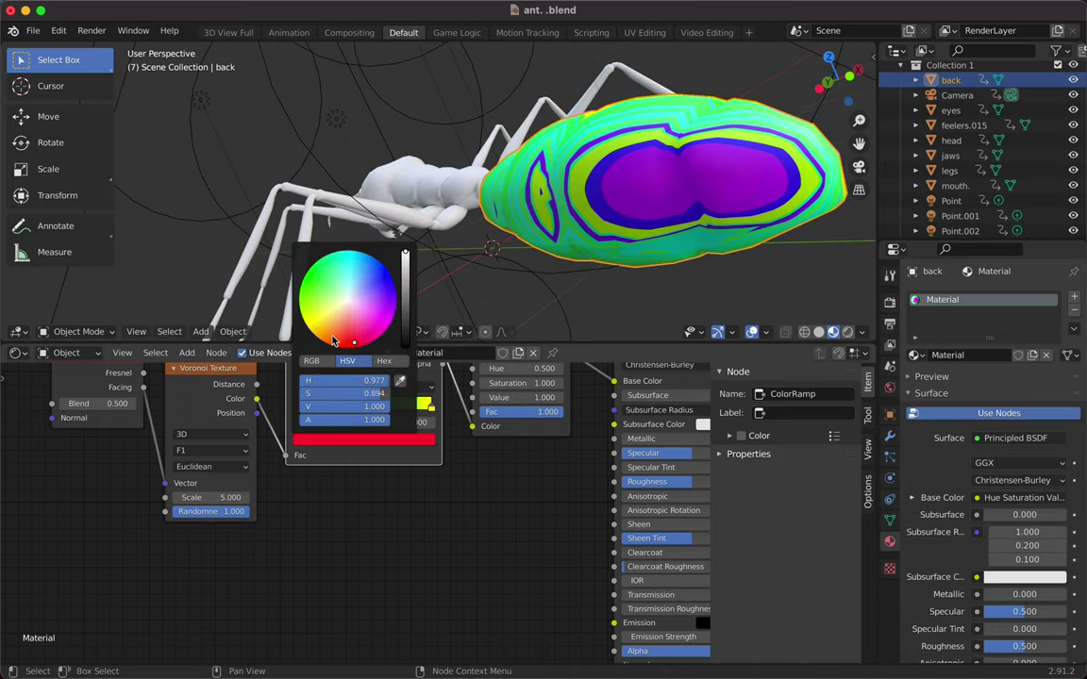
{"action": "left_click", "coordinate": [326, 276]}
{"action": "left_click_drag", "start_coordinate": [443, 236], "coordinate": [514, 189]}
Step: Set the hue value back to 0.5
{"action": "scroll", "coordinate": [377, 472], "scroll_direction": "up", "scroll_amount": 5}
{"action": "left_click", "coordinate": [510, 416]}
{"action": "type", "text": "0.5"}
{"action": "key", "text": "Return"}
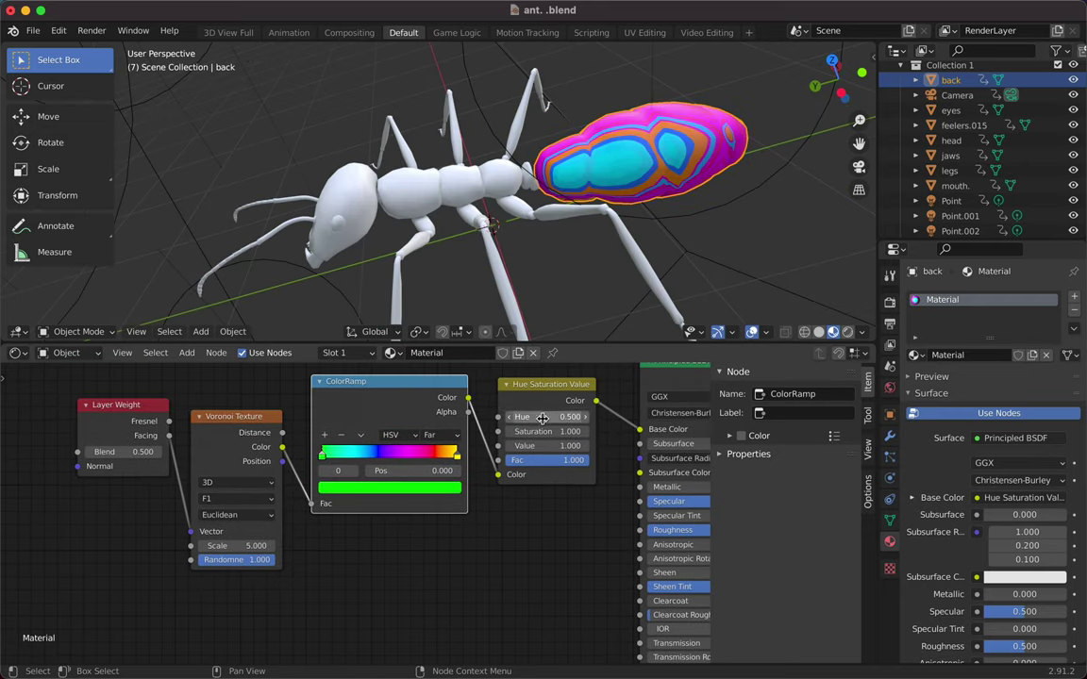
Step: Keep the Layer Weight blend at 0.500 and the Voronoi Texture in 3D
{"action": "left_click_drag", "start_coordinate": [141, 452], "coordinate": [141, 454]}
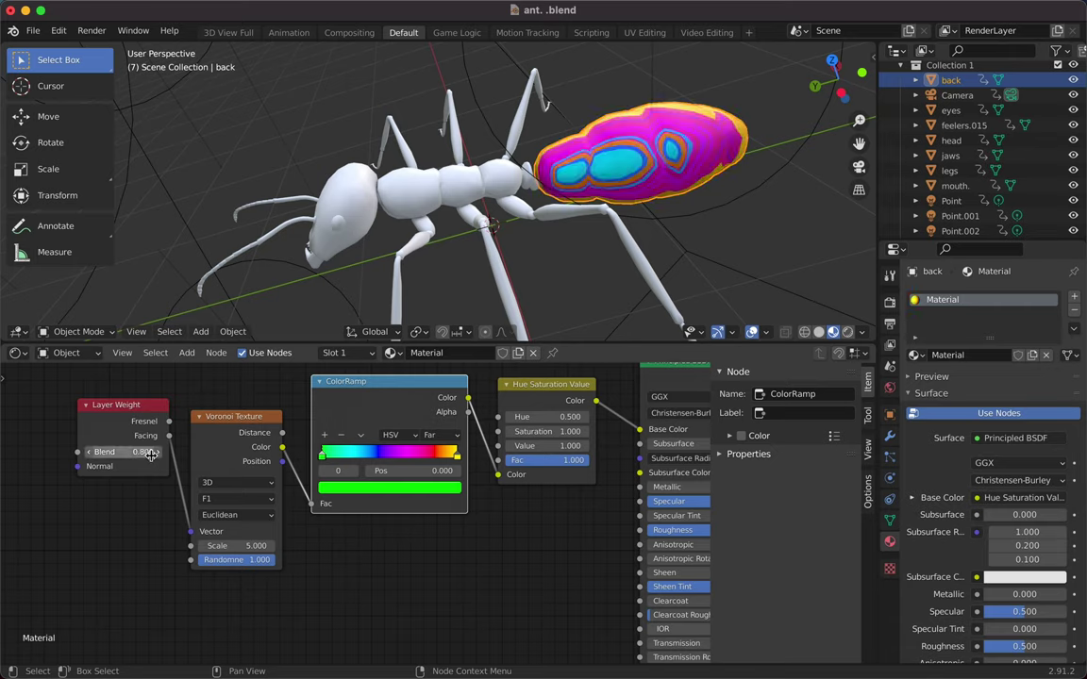
{"action": "key", "text": "Return"}
{"action": "left_click", "coordinate": [245, 485]}
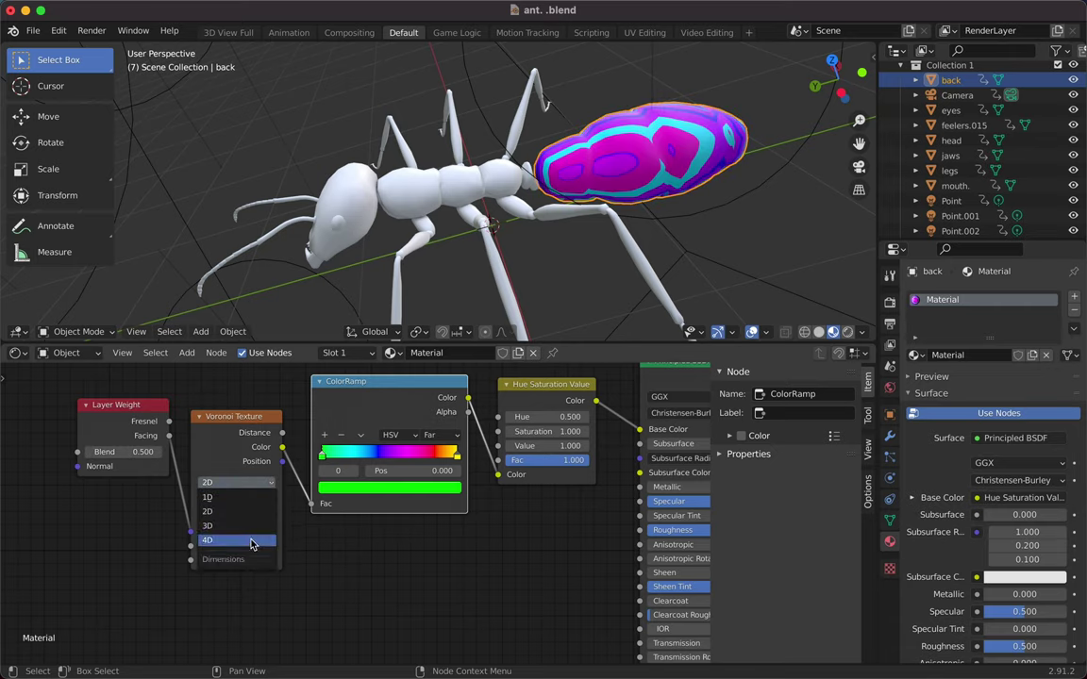
{"action": "left_click", "coordinate": [262, 487]}
{"action": "left_click", "coordinate": [262, 483]}
{"action": "left_click", "coordinate": [263, 517]}
Step: Set the Voronoi feature to Smooth F1 and the distance metric to Manhattan
{"action": "left_click", "coordinate": [269, 498]}
{"action": "left_click", "coordinate": [269, 515]}
{"action": "left_click", "coordinate": [271, 498]}
{"action": "left_click", "coordinate": [226, 483]}
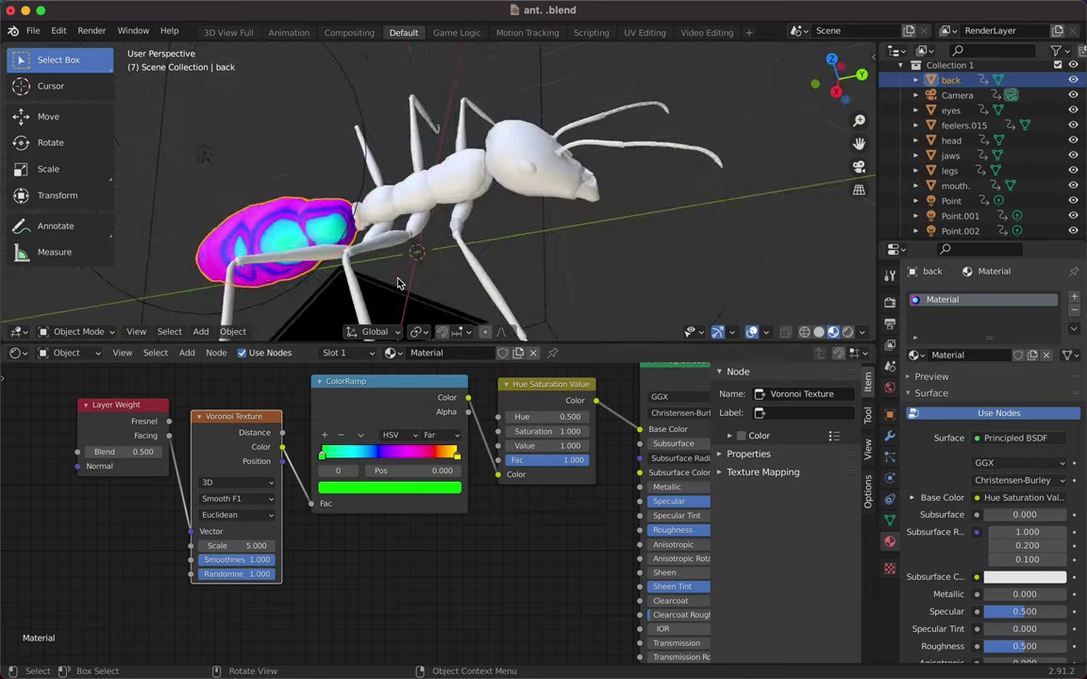
{"action": "left_click", "coordinate": [269, 515]}
{"action": "left_click", "coordinate": [226, 501]}
Step: Raise the Voronoi scale to 114.6 for fine contour bands
{"action": "scroll", "coordinate": [251, 213], "scroll_direction": "left", "scroll_amount": 5}
{"action": "left_click_drag", "start_coordinate": [255, 546], "coordinate": [311, 546]}
{"action": "mouse_move", "coordinate": [245, 546]}
{"action": "left_mouse_down"}
{"action": "mouse_move", "coordinate": [283, 546]}
{"action": "mouse_move", "coordinate": [283, 559]}
{"action": "left_mouse_up"}
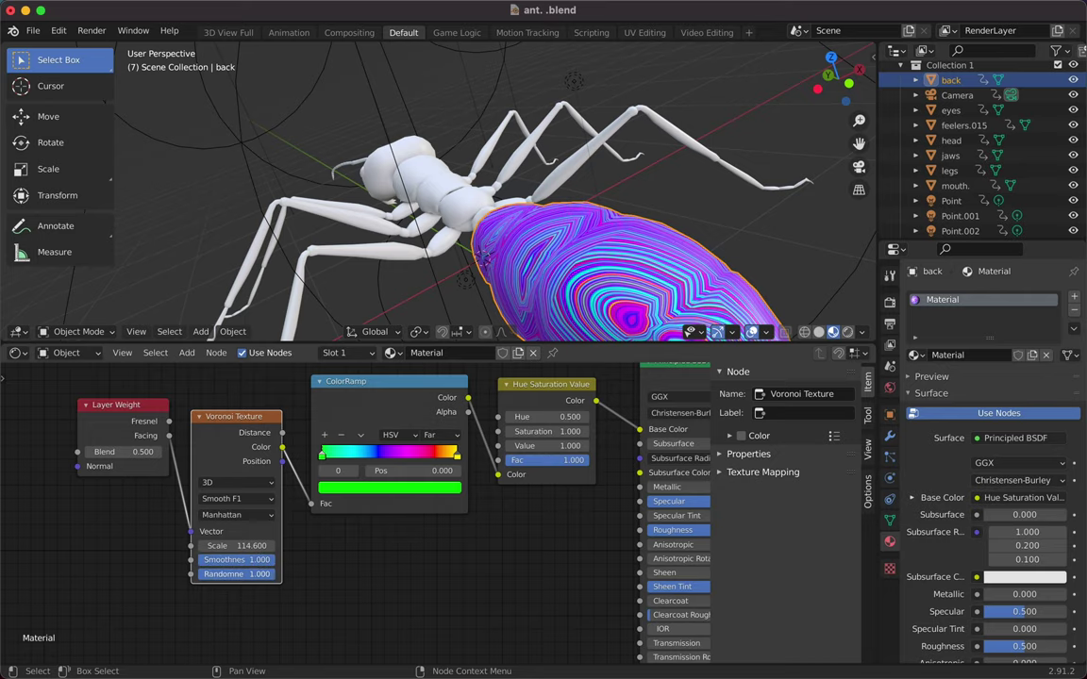
{"action": "left_click_drag", "start_coordinate": [542, 446], "coordinate": [557, 446]}
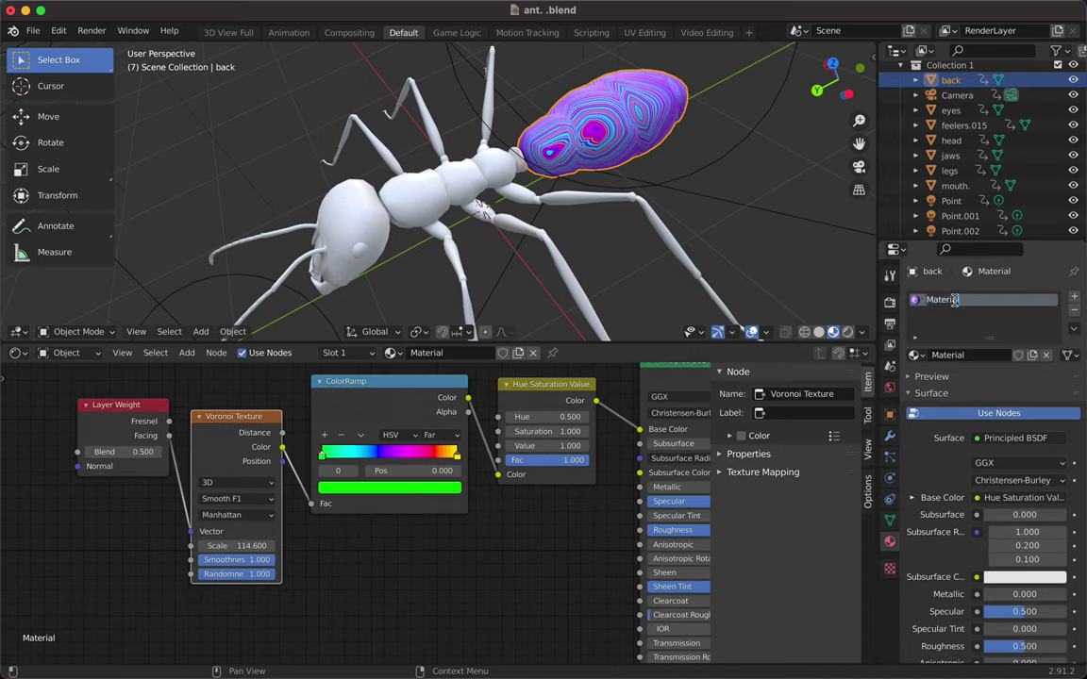
{"action": "type", "text": "Iridescent"}
{"action": "left_click_drag", "start_coordinate": [955, 304], "coordinate": [453, 188]}
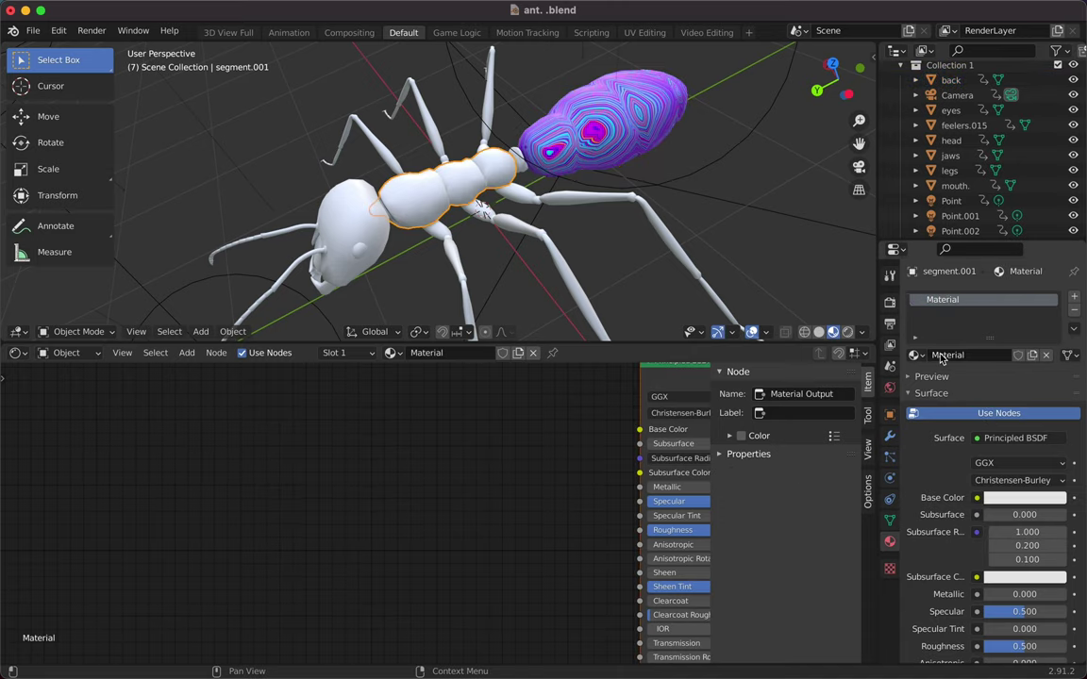
Step: Assign the Iridescent material to the thorax, legs and head
{"action": "left_click", "coordinate": [555, 199]}
{"action": "left_click", "coordinate": [554, 199]}
{"action": "left_click", "coordinate": [914, 354]}
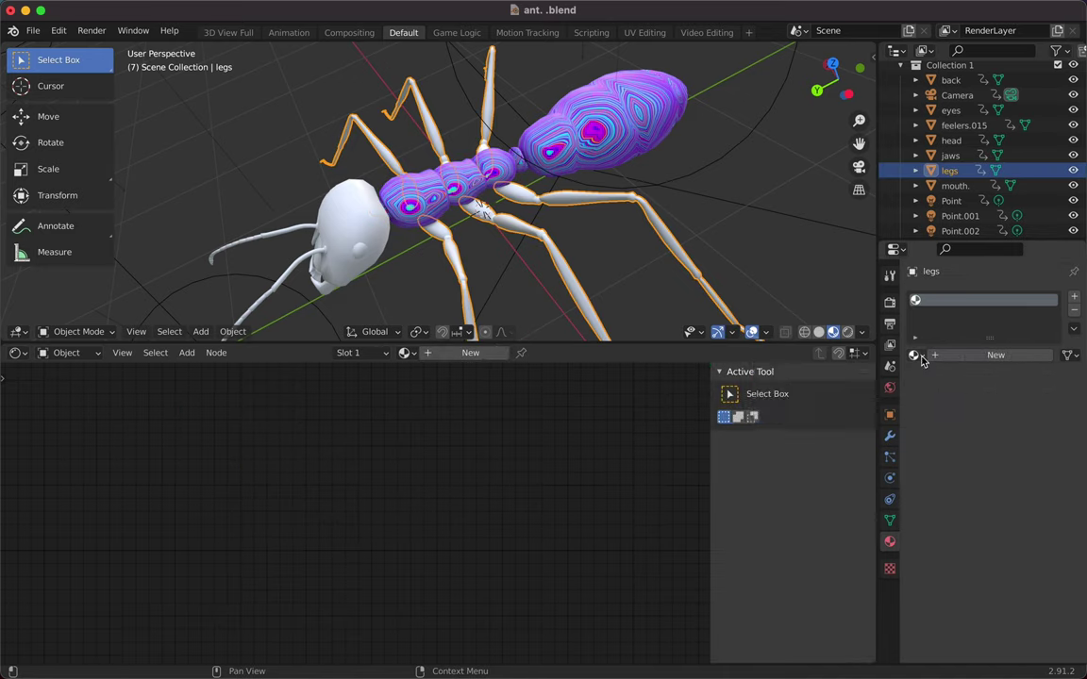
{"action": "left_click", "coordinate": [797, 390]}
{"action": "left_click", "coordinate": [951, 140]}
{"action": "left_click", "coordinate": [914, 355]}
{"action": "left_click", "coordinate": [802, 390]}
Step: Assign the Iridescent material to the feelers and jaws
{"action": "left_click", "coordinate": [914, 355]}
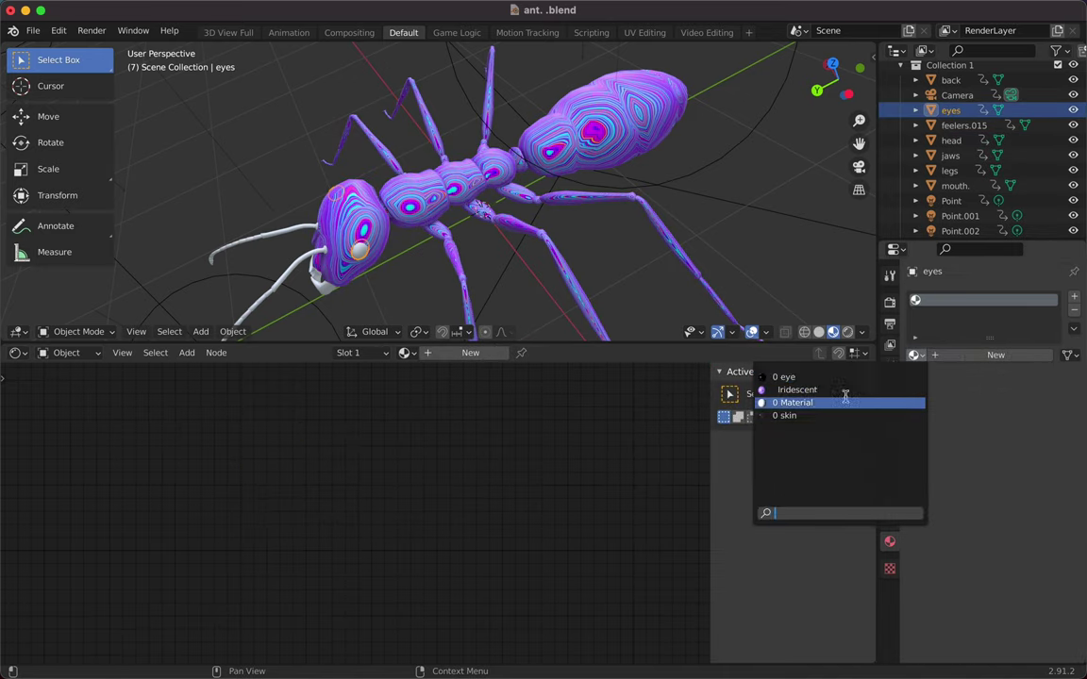
{"action": "left_click", "coordinate": [964, 125]}
{"action": "left_click", "coordinate": [914, 355]}
{"action": "left_click", "coordinate": [798, 390]}
{"action": "left_click", "coordinate": [951, 155]}
{"action": "left_click", "coordinate": [914, 355]}
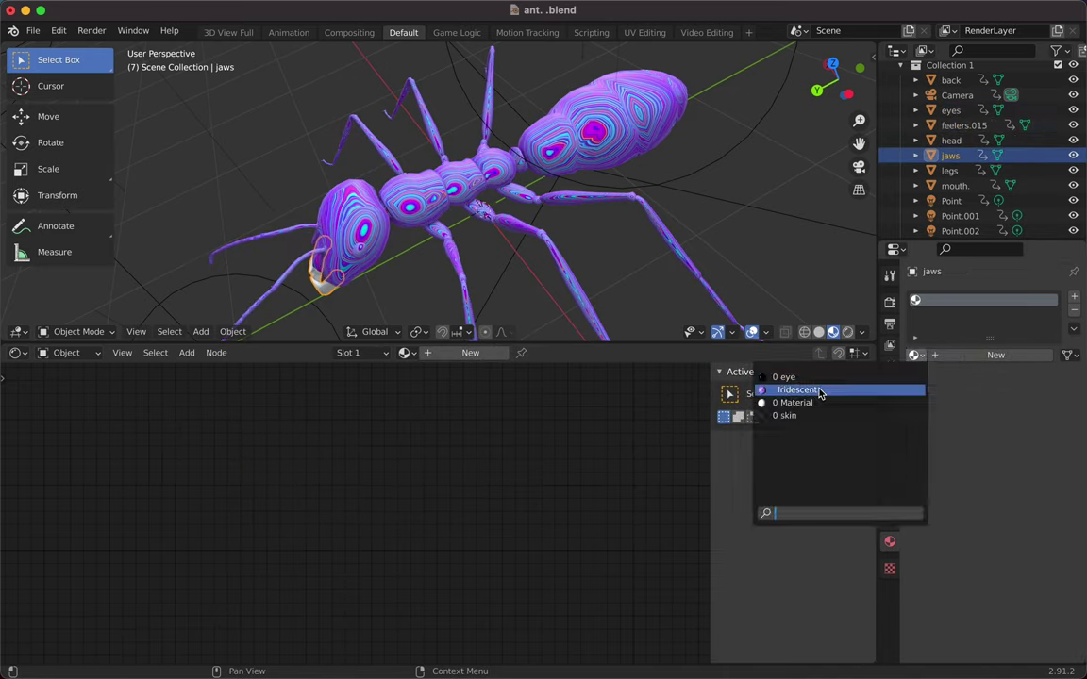
{"action": "left_click", "coordinate": [819, 390]}
{"action": "scroll", "coordinate": [491, 203], "scroll_direction": "left", "scroll_amount": 5}
Step: Give the mouth the Iridescent material and save the file with Ctrl+S
{"action": "left_click", "coordinate": [955, 186]}
{"action": "left_click", "coordinate": [915, 355]}
{"action": "left_click", "coordinate": [797, 389]}
{"action": "scroll", "coordinate": [566, 208], "scroll_direction": "left", "scroll_amount": 5}
{"action": "key", "text": "ctrl+s"}
{"action": "left_click", "coordinate": [19, 353]}
{"action": "left_click", "coordinate": [73, 502]}
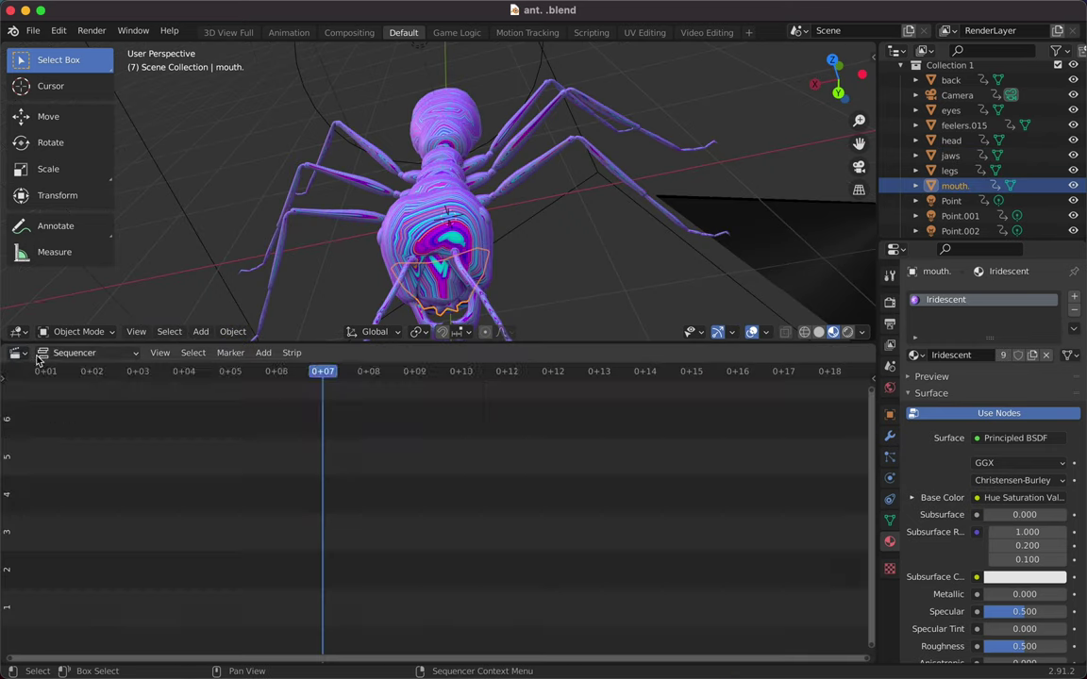
Step: Turn the lower area into a Timeline fitted to frames 0–19
{"action": "left_click", "coordinate": [19, 353]}
{"action": "left_click", "coordinate": [184, 415]}
{"action": "key", "text": "Home"}
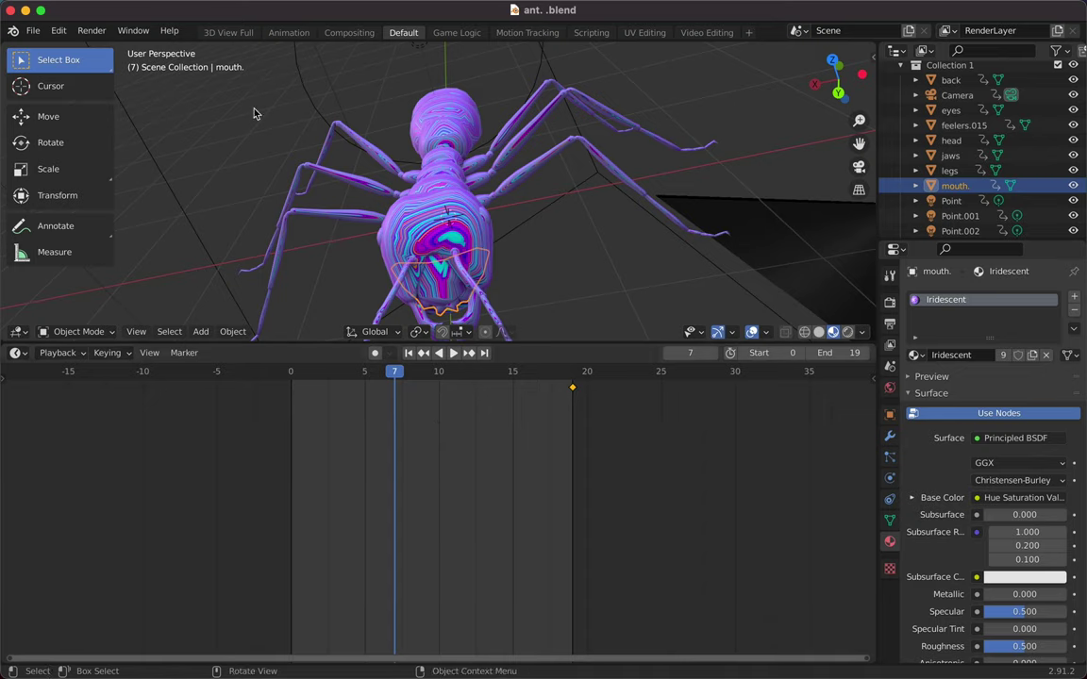
{"action": "left_click", "coordinate": [19, 353]}
Step: Make the Point_003 light active, change the viewpoint and move to frame 11
{"action": "left_click", "coordinate": [132, 283]}
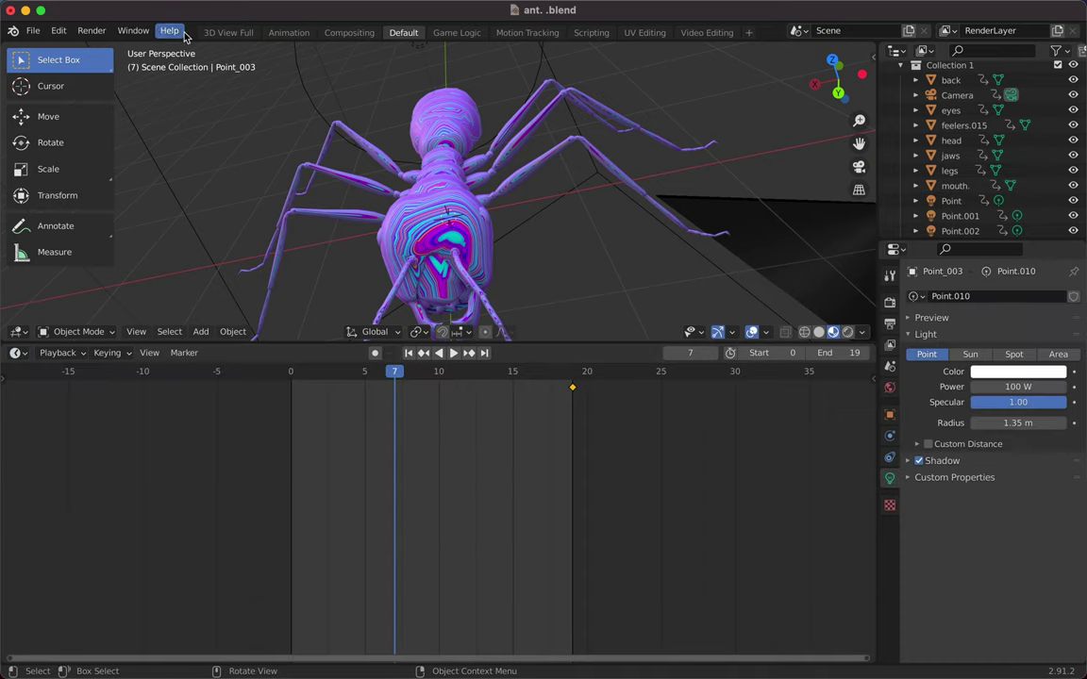
{"action": "left_click", "coordinate": [135, 331]}
{"action": "left_click", "coordinate": [368, 506]}
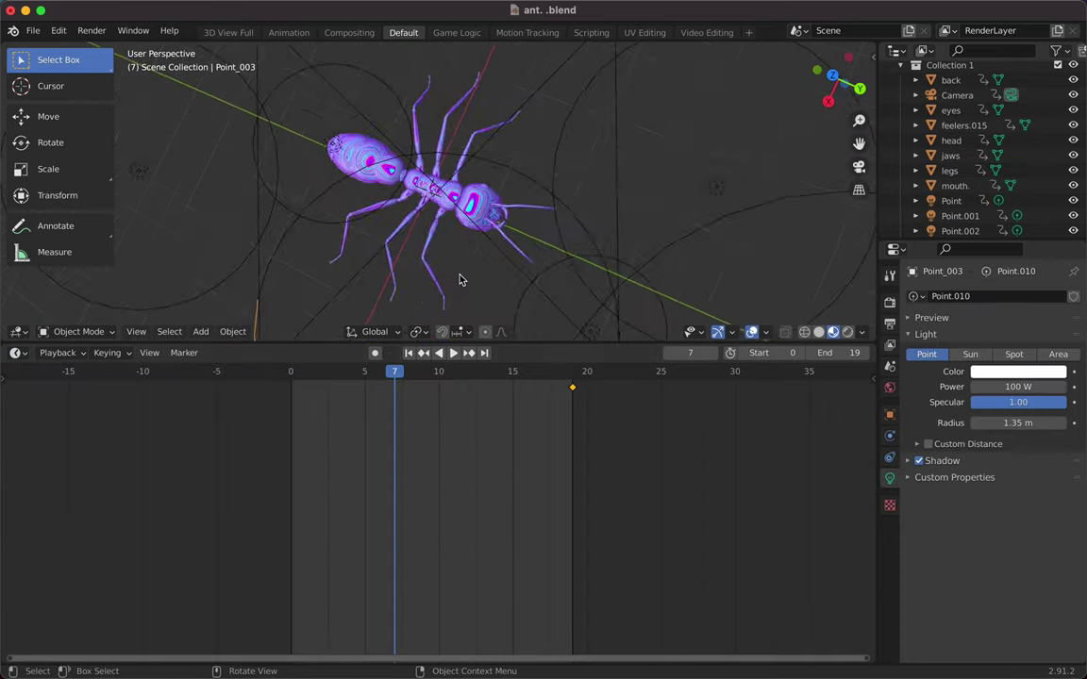
{"action": "left_click", "coordinate": [454, 401]}
{"action": "key", "text": "Home"}
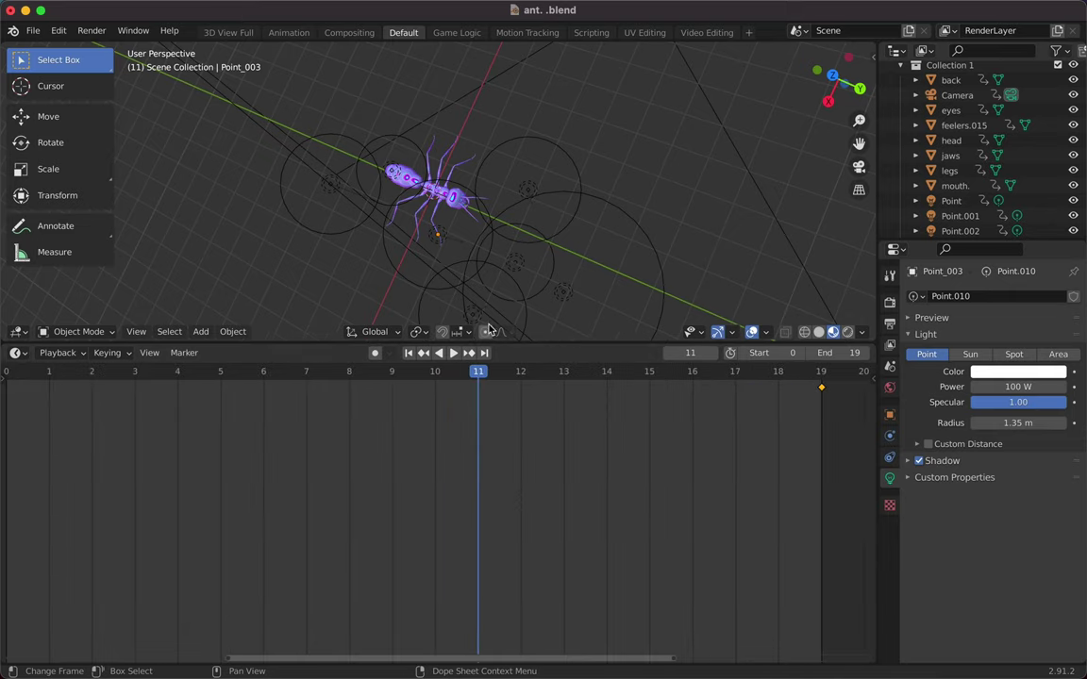
{"action": "key", "text": "Home"}
Step: Set the current frame to 12 and view the ant through the scene camera
{"action": "left_click", "coordinate": [136, 331]}
{"action": "left_click", "coordinate": [369, 388]}
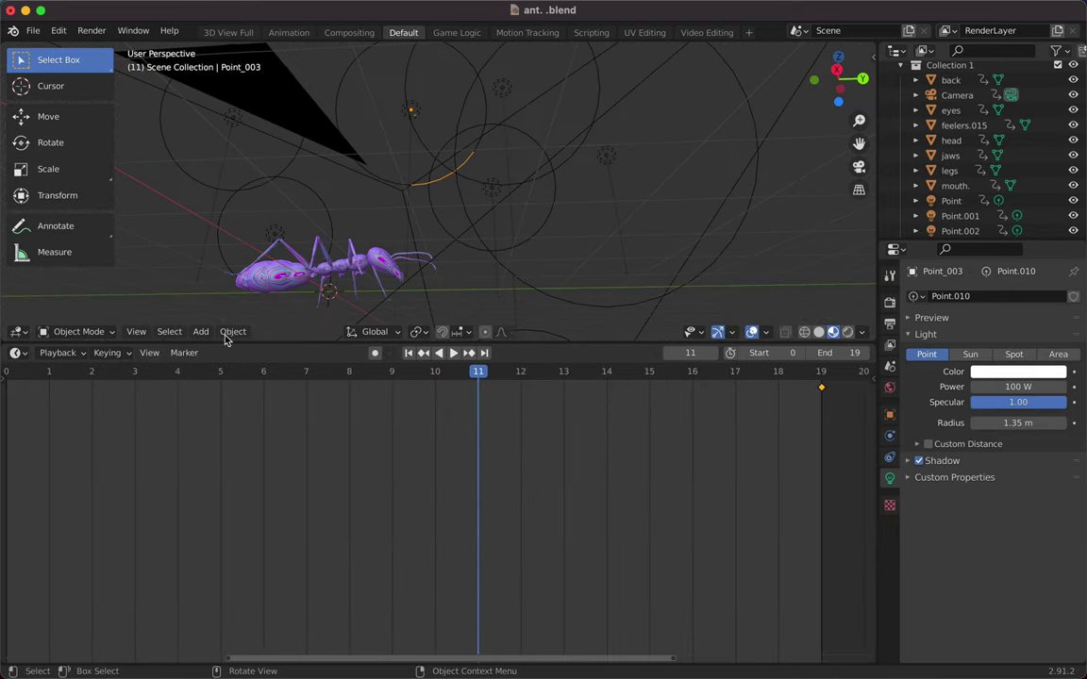
{"action": "left_click", "coordinate": [508, 381]}
{"action": "left_click", "coordinate": [135, 331]}
{"action": "left_click", "coordinate": [368, 506]}
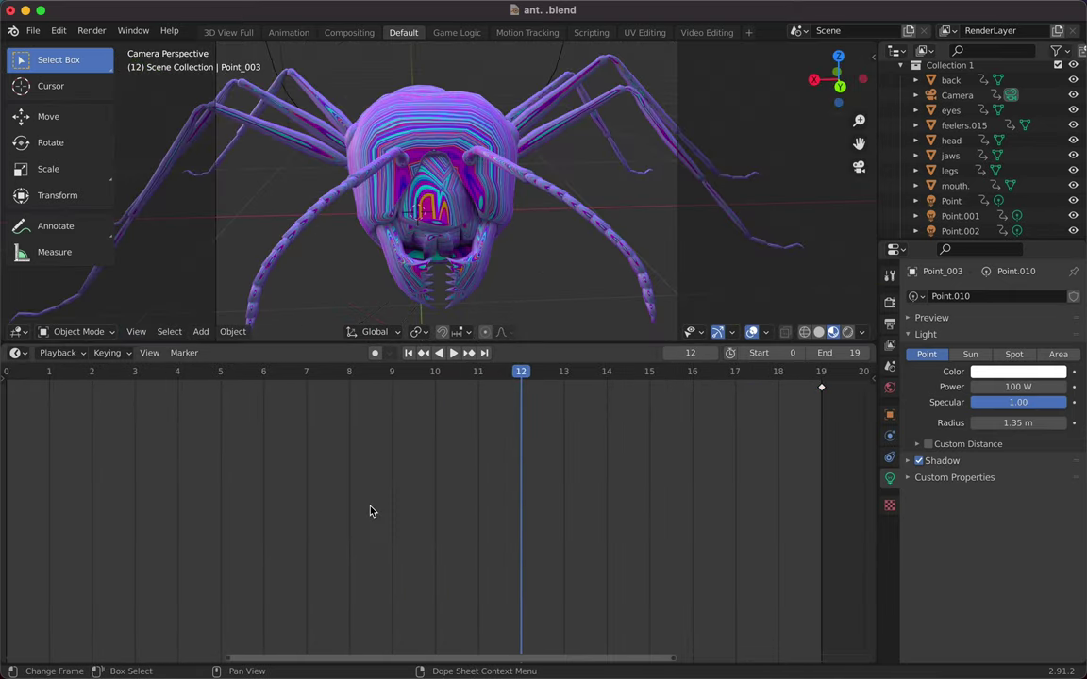
Step: Set Eevee viewport samples to 124 and review Depth of Field and Subsurface Scattering
{"action": "left_click", "coordinate": [890, 302]}
{"action": "left_click", "coordinate": [1004, 337]}
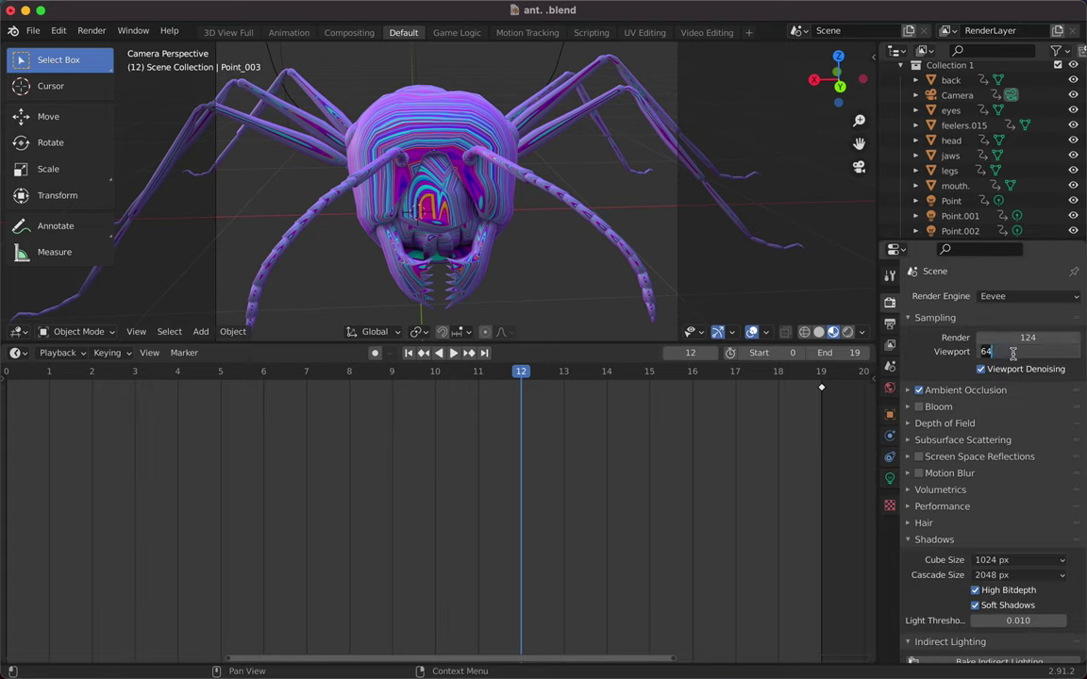
{"action": "left_click", "coordinate": [918, 407]}
{"action": "left_click", "coordinate": [943, 422]}
{"action": "left_click", "coordinate": [962, 464]}
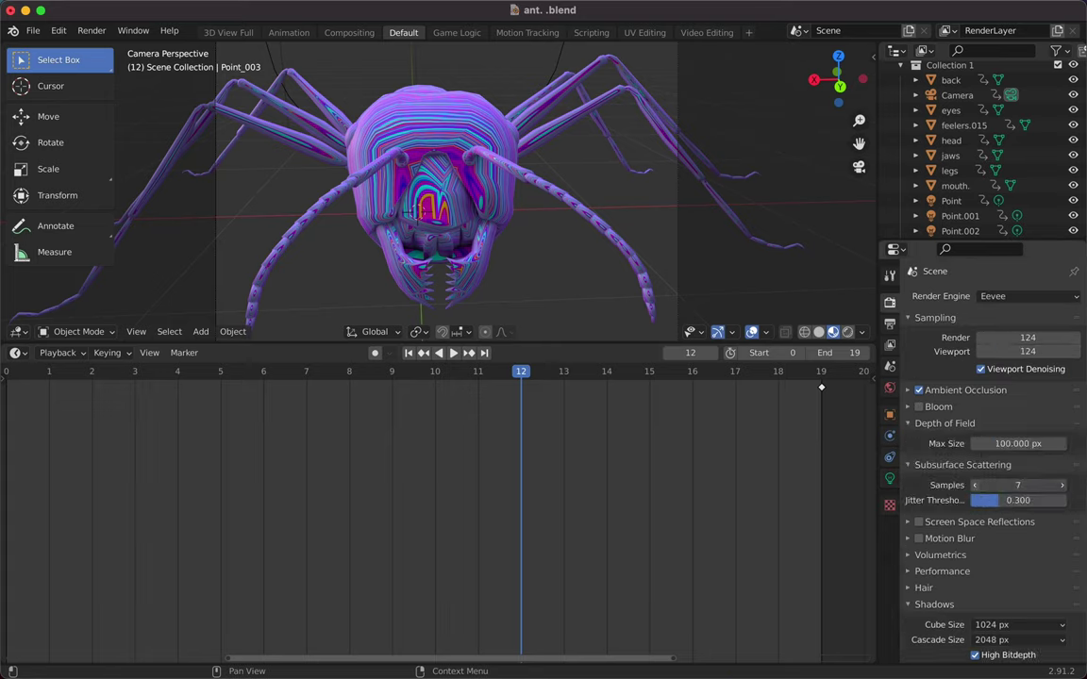
{"action": "scroll", "coordinate": [956, 557], "scroll_direction": "down", "scroll_amount": 10}
{"action": "scroll", "coordinate": [955, 552], "scroll_direction": "down", "scroll_amount": 3}
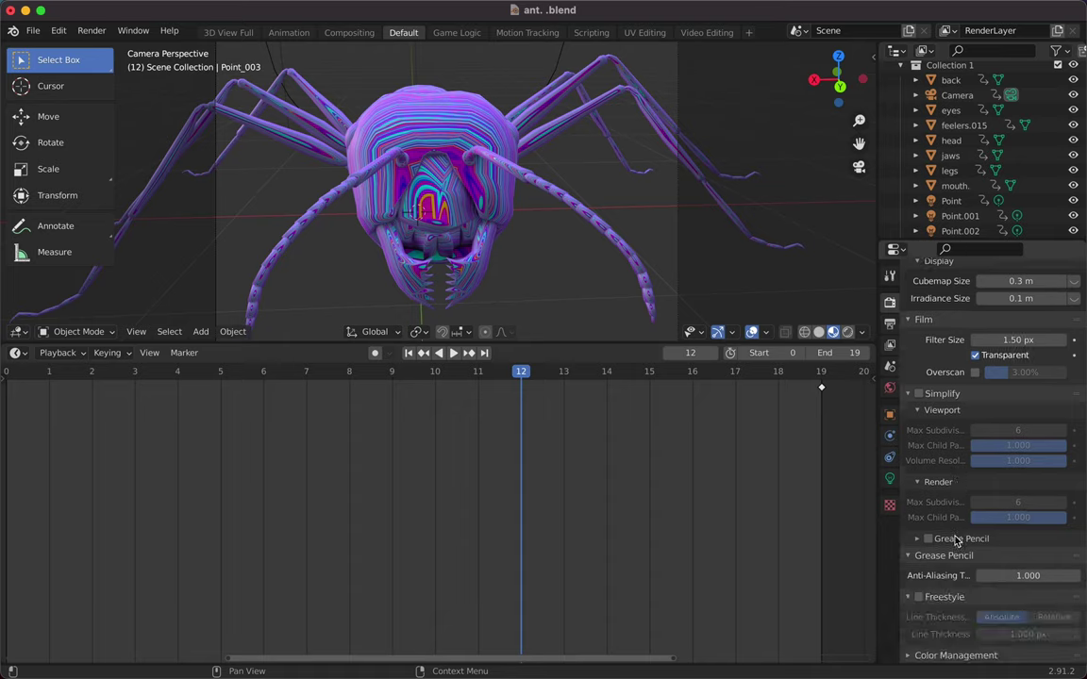
{"action": "scroll", "coordinate": [915, 529], "scroll_direction": "up", "scroll_amount": 1}
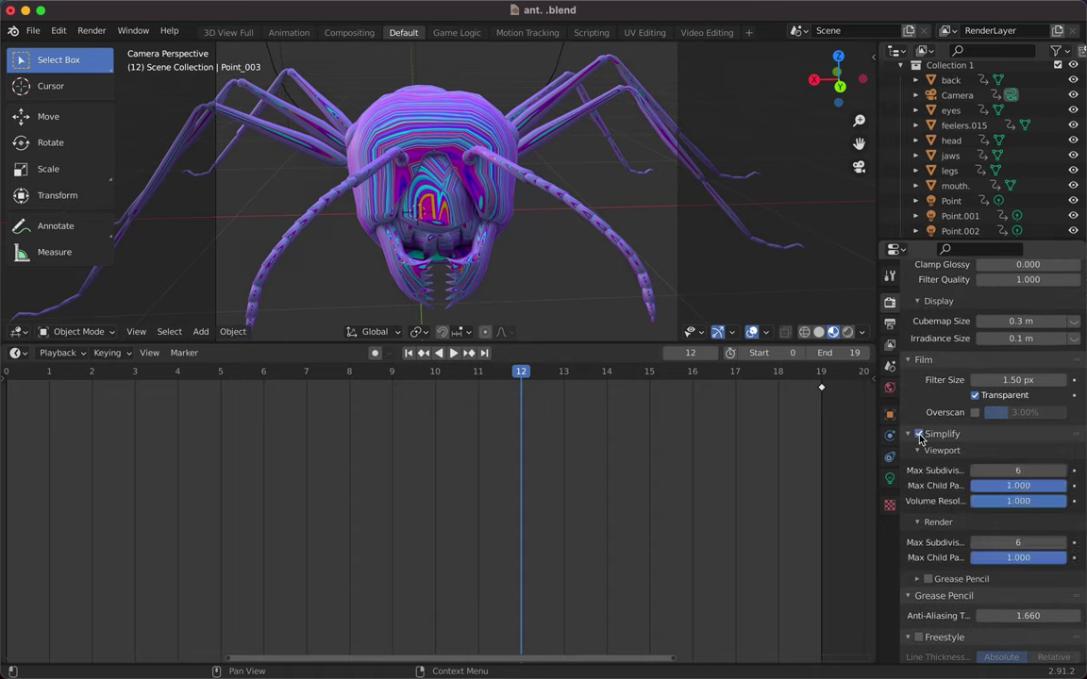
{"action": "scroll", "coordinate": [930, 463], "scroll_direction": "up", "scroll_amount": 10}
{"action": "scroll", "coordinate": [920, 320], "scroll_direction": "up", "scroll_amount": 5}
Step: Check the output settings: 6500×6500 px PNG RGBA, with Metadata expanded
{"action": "left_click", "coordinate": [889, 322]}
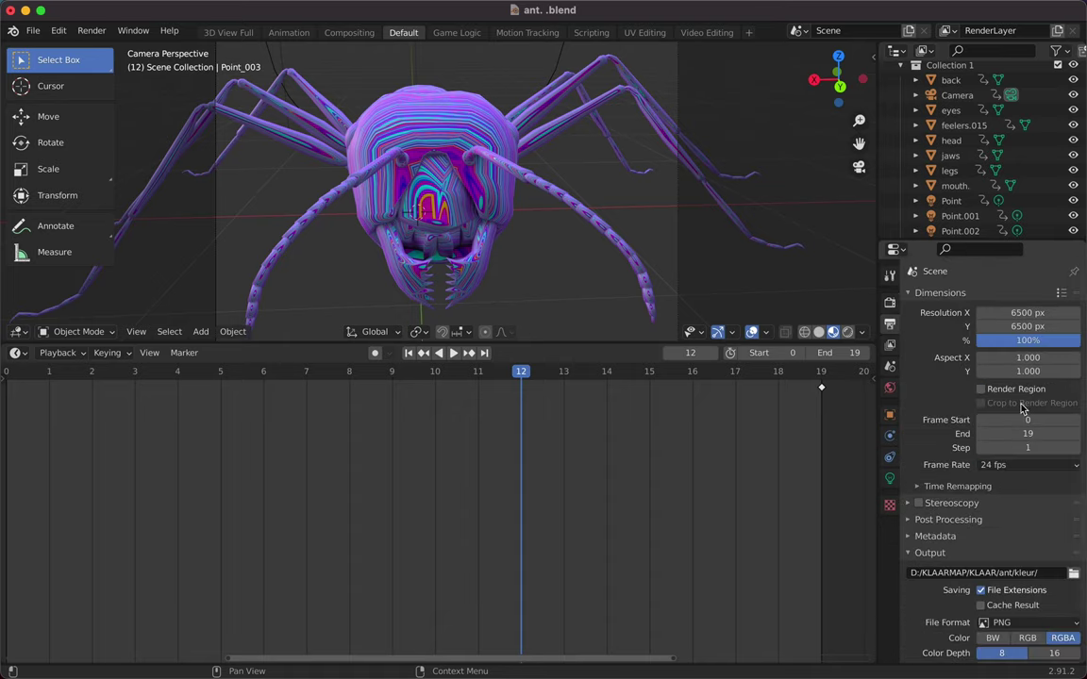
{"action": "scroll", "coordinate": [1011, 510], "scroll_direction": "down", "scroll_amount": 1}
{"action": "left_click", "coordinate": [934, 492]}
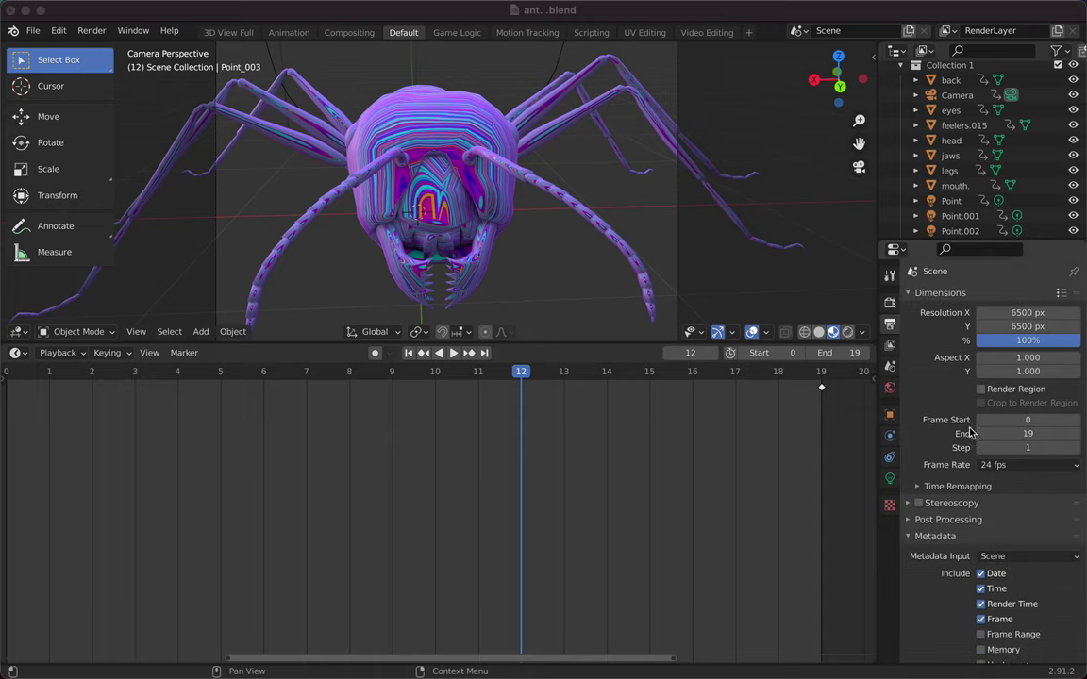
{"action": "left_click", "coordinate": [763, 9]}
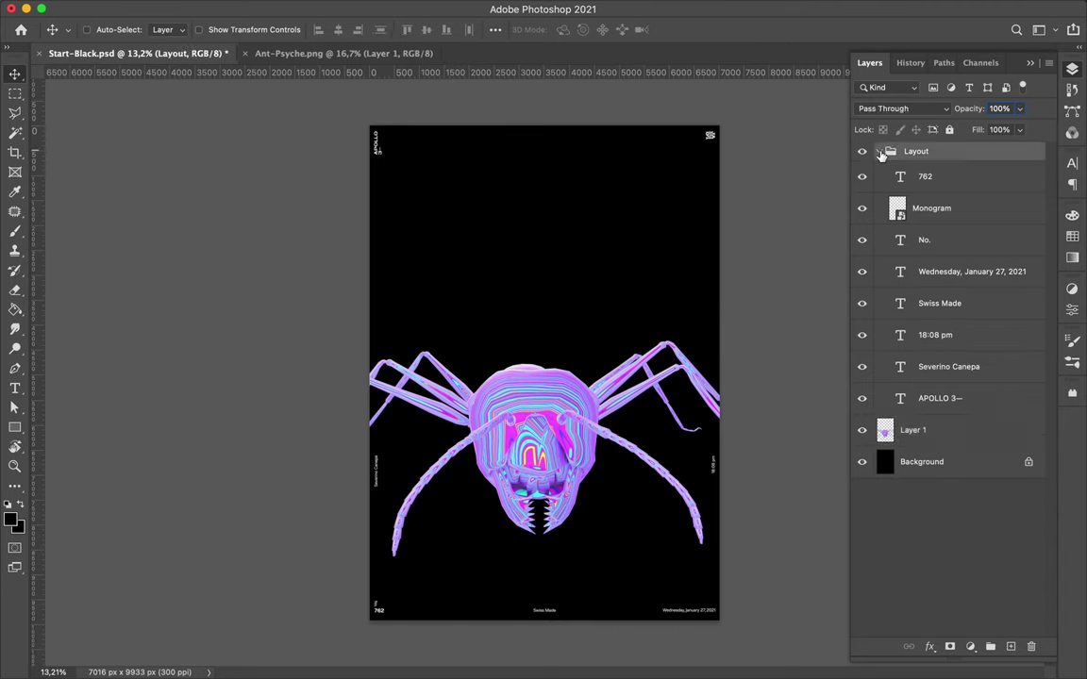
Step: Add a Hue/Saturation adjustment with Hue -14 and merge it into the ant layer
{"action": "left_click", "coordinate": [970, 647]}
{"action": "left_click", "coordinate": [986, 473]}
{"action": "mouse_move", "coordinate": [933, 389]}
{"action": "left_mouse_down"}
{"action": "mouse_move", "coordinate": [861, 388]}
{"action": "mouse_move", "coordinate": [997, 389]}
{"action": "mouse_move", "coordinate": [945, 393]}
{"action": "left_mouse_up"}
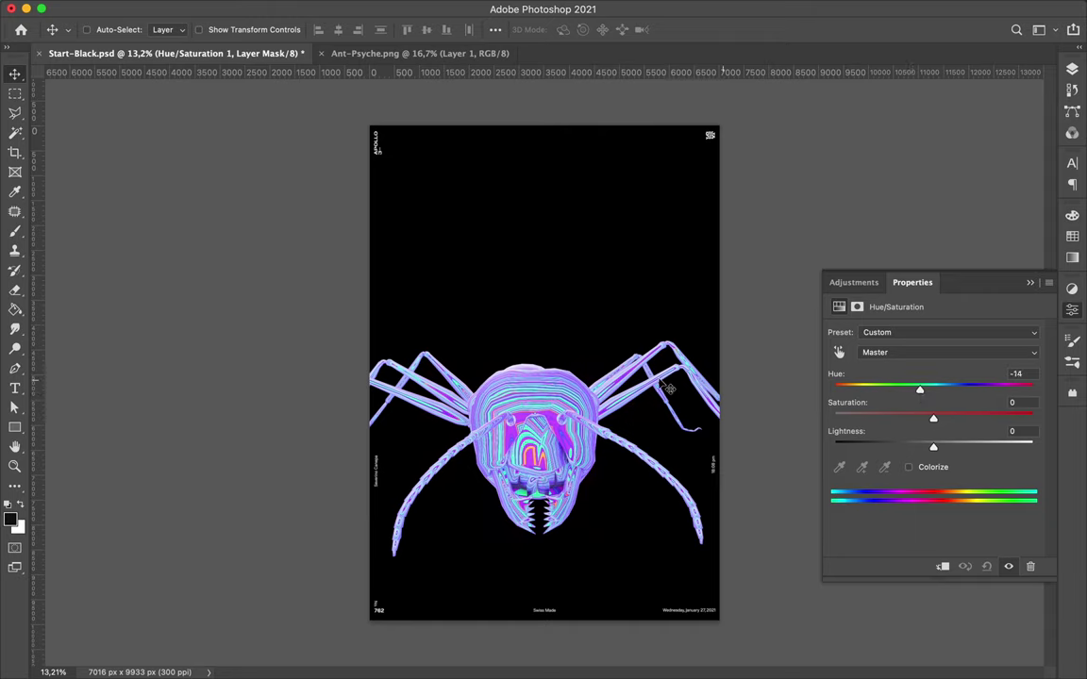
{"action": "left_click", "coordinate": [1071, 69]}
{"action": "key", "text": "ctrl+e"}
Step: Duplicate the ant layer and preview a High Pass filter at a 26.1 px radius
{"action": "key", "text": "ctrl+j"}
{"action": "left_click", "coordinate": [352, 7]}
{"action": "left_click", "coordinate": [378, 335]}
{"action": "left_click", "coordinate": [603, 373]}
{"action": "mouse_move", "coordinate": [105, 241]}
{"action": "left_mouse_down"}
{"action": "mouse_move", "coordinate": [139, 243]}
{"action": "mouse_move", "coordinate": [13, 244]}
{"action": "left_mouse_up"}
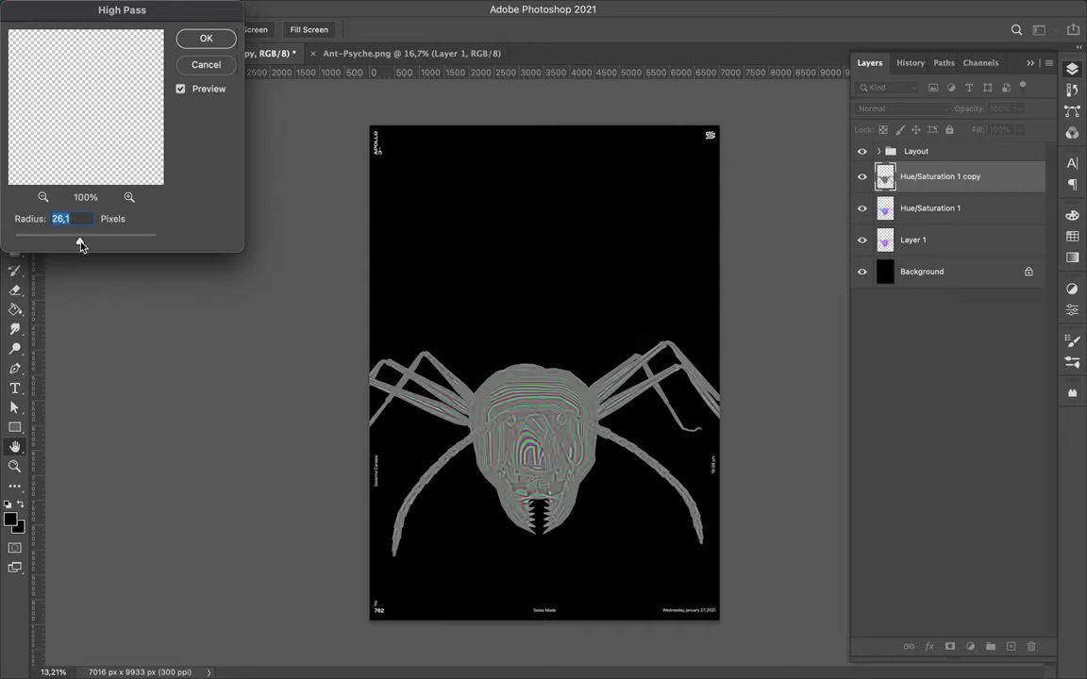
Step: Apply the High Pass and blend the copy in Color Burn at 63% fill
{"action": "key", "text": "Return"}
{"action": "left_click", "coordinate": [901, 108]}
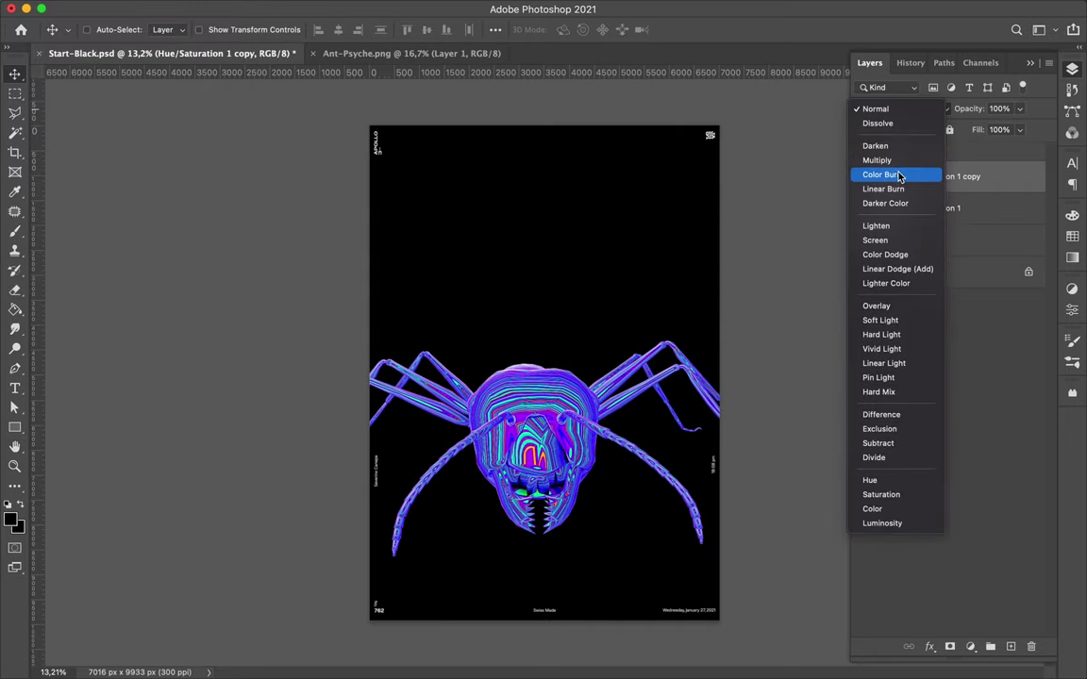
{"action": "left_click", "coordinate": [901, 174]}
{"action": "left_click", "coordinate": [1019, 129]}
{"action": "left_click_drag", "start_coordinate": [1023, 150], "coordinate": [1002, 151]}
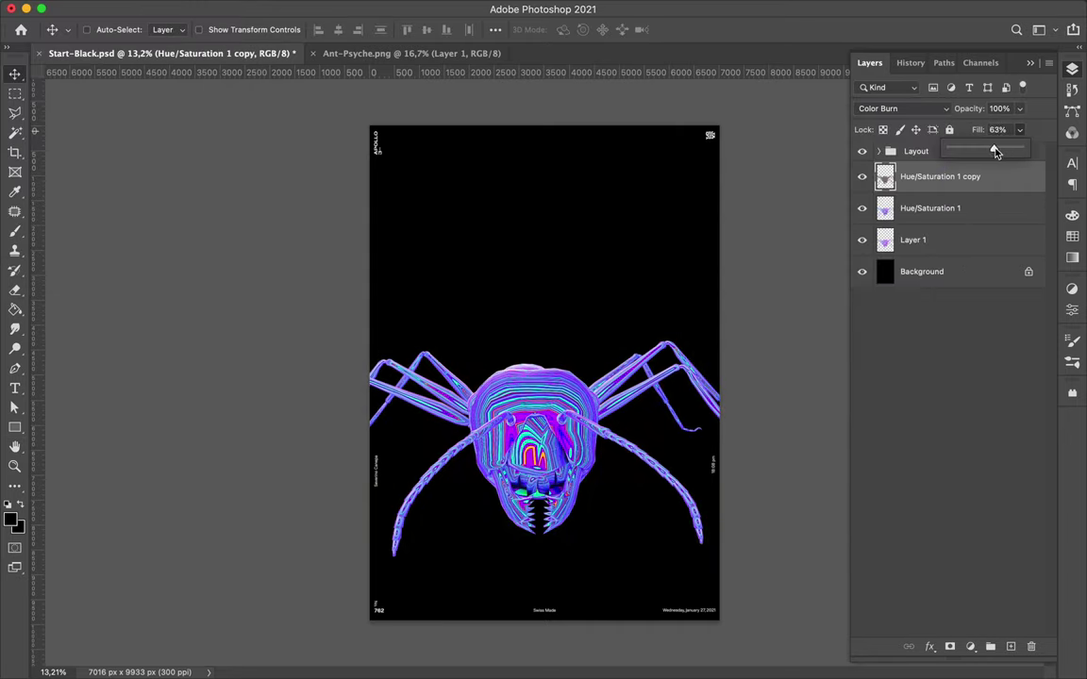
{"action": "scroll", "coordinate": [728, 364], "scroll_direction": "up", "scroll_amount": 5}
Step: Duplicate the Color Burn layer and apply a 4.6 px Gaussian Blur to the copy
{"action": "left_click_drag", "start_coordinate": [931, 208], "coordinate": [946, 169]}
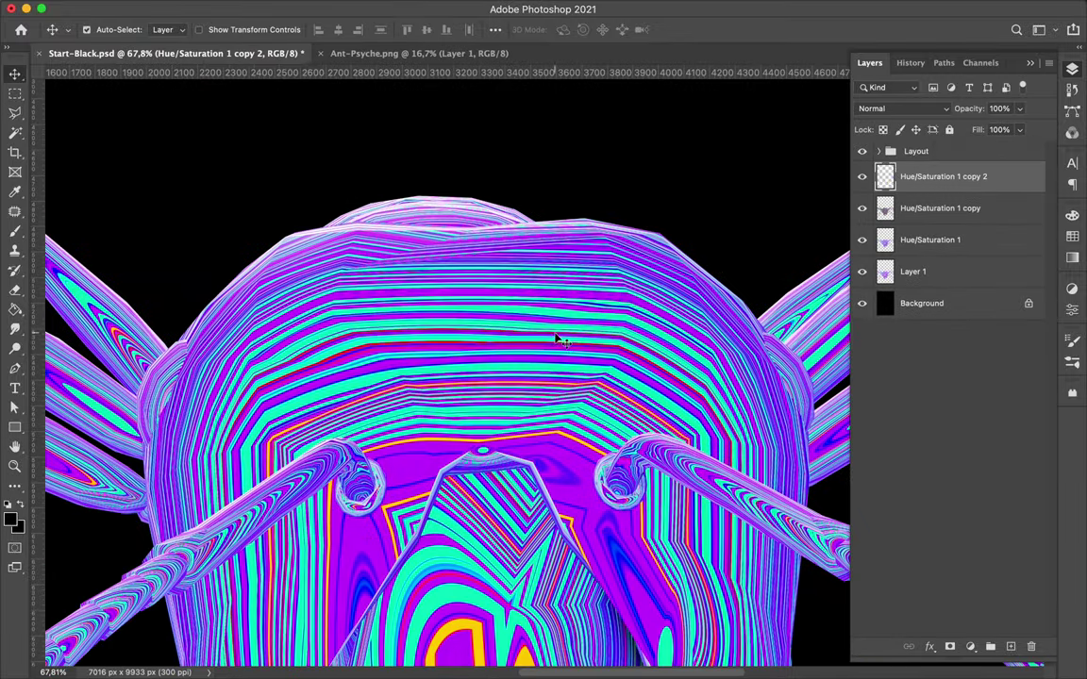
{"action": "key", "text": "super+0"}
{"action": "left_click", "coordinate": [360, 9]}
{"action": "left_click", "coordinate": [651, 253]}
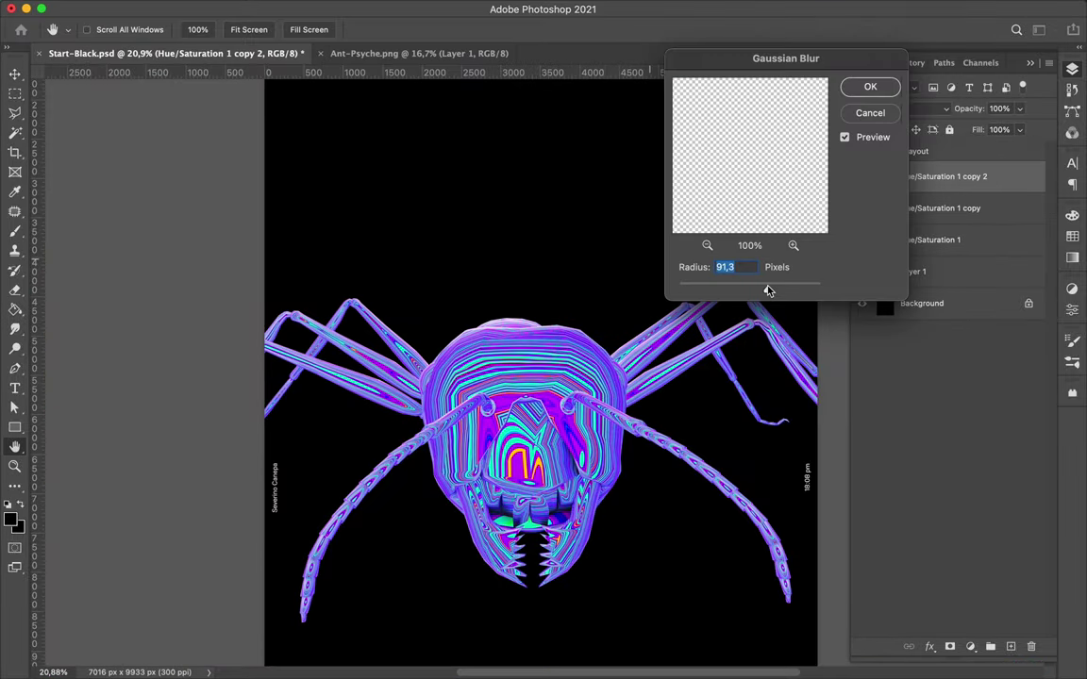
{"action": "left_click_drag", "start_coordinate": [769, 285], "coordinate": [714, 294]}
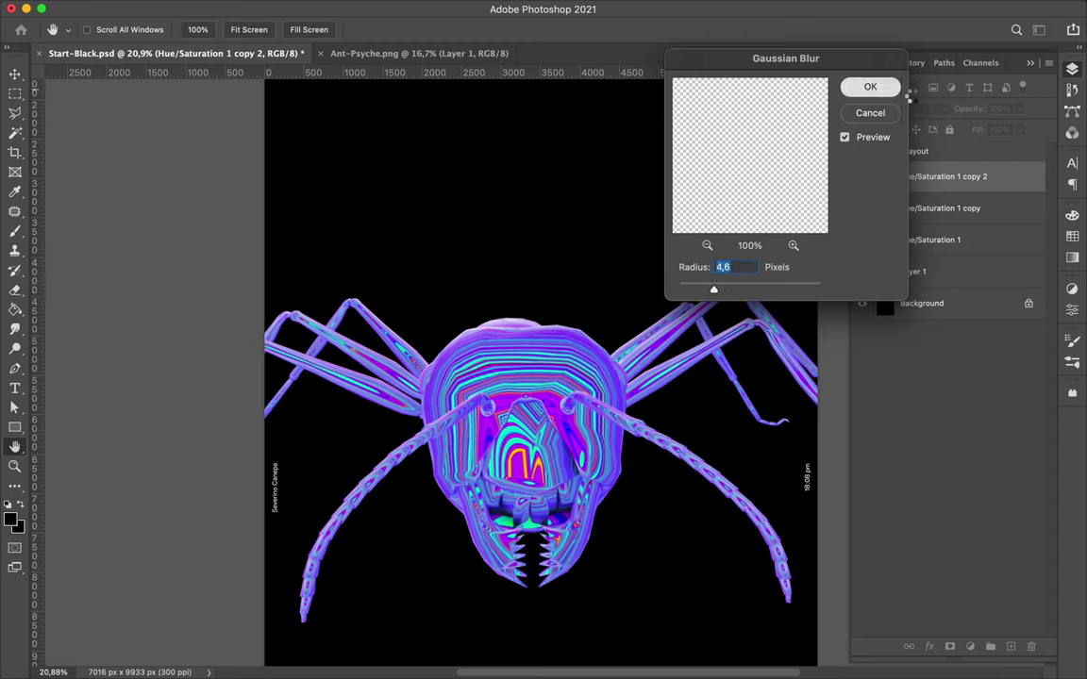
{"action": "left_click", "coordinate": [870, 86]}
Step: Set the blurred copy to Color Burn and duplicate it
{"action": "left_click", "coordinate": [934, 109]}
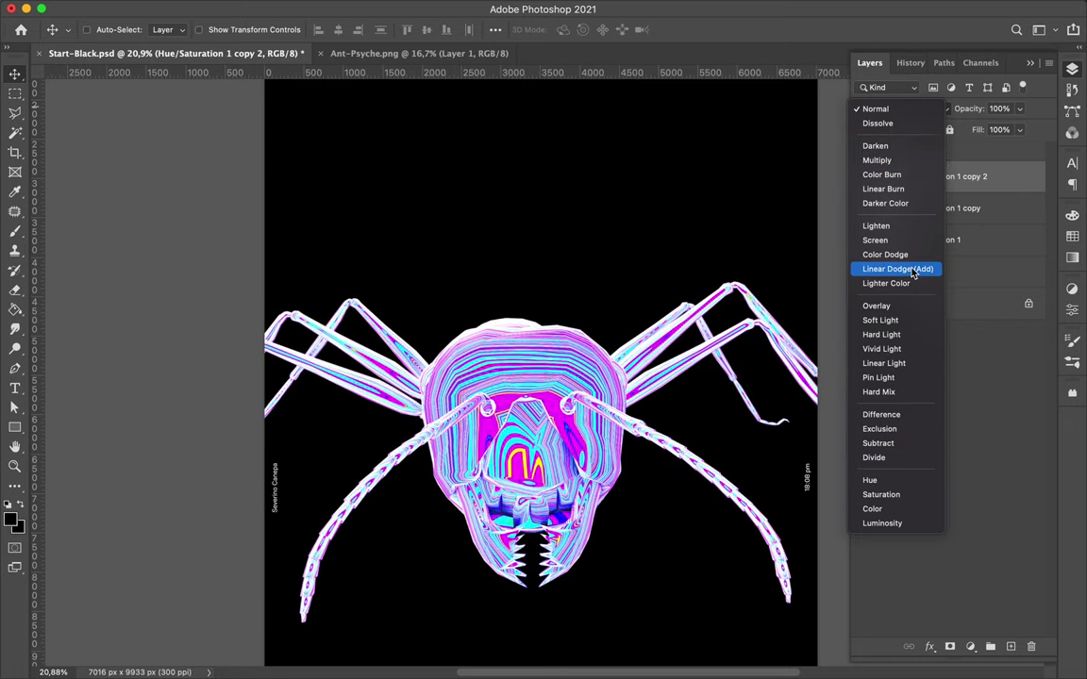
{"action": "left_click", "coordinate": [873, 176]}
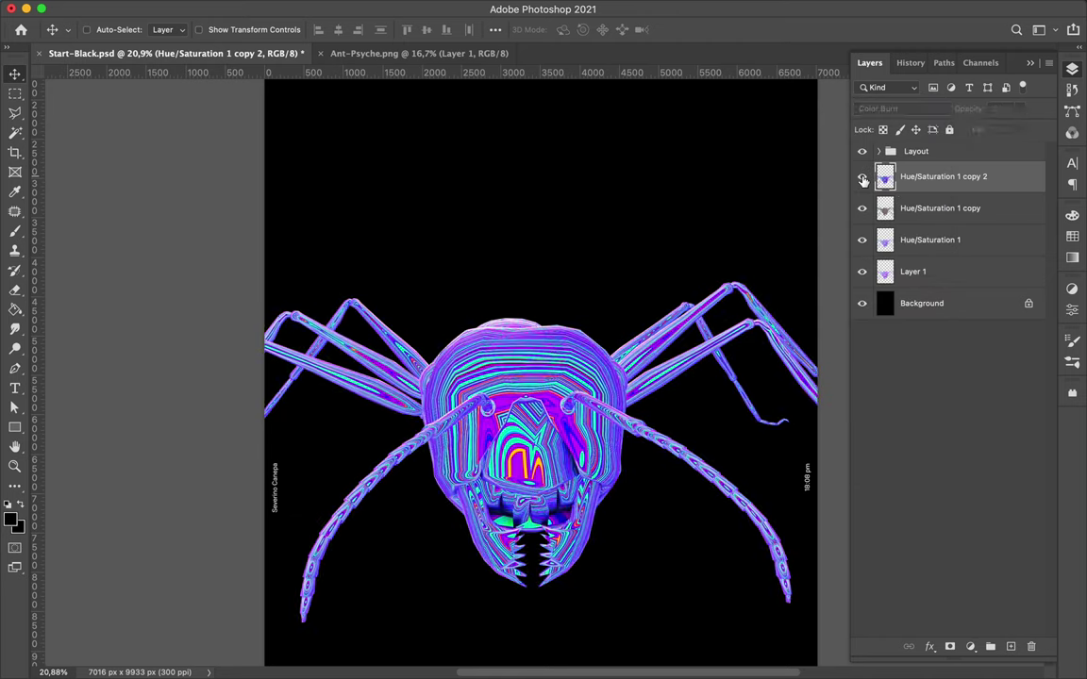
{"action": "key", "text": "super+j"}
Step: Give the new copy a strong Gaussian Blur glow and blend it in Lighten mode
{"action": "left_click", "coordinate": [353, 9]}
{"action": "mouse_move", "coordinate": [358, 202]}
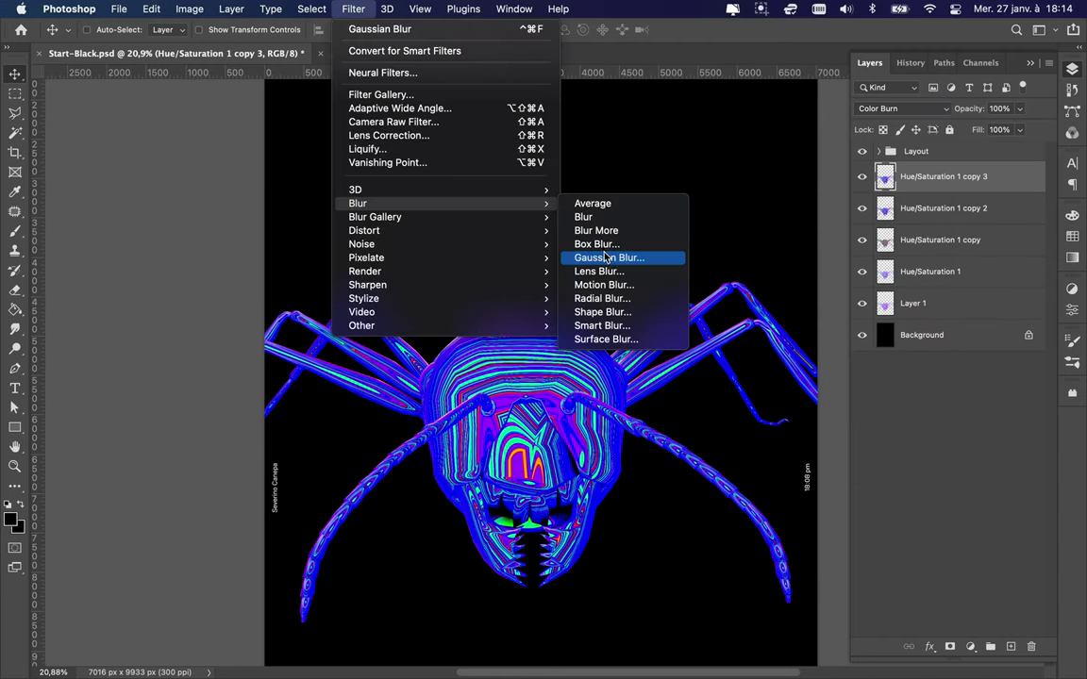
{"action": "left_click", "coordinate": [607, 257]}
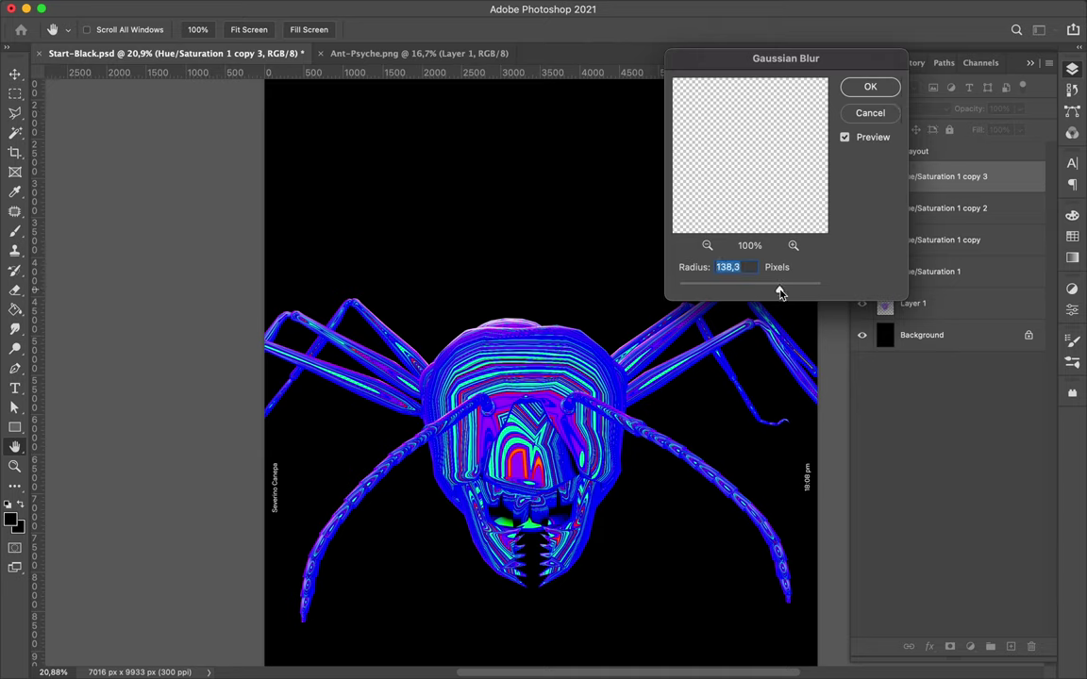
{"action": "key", "text": "Return"}
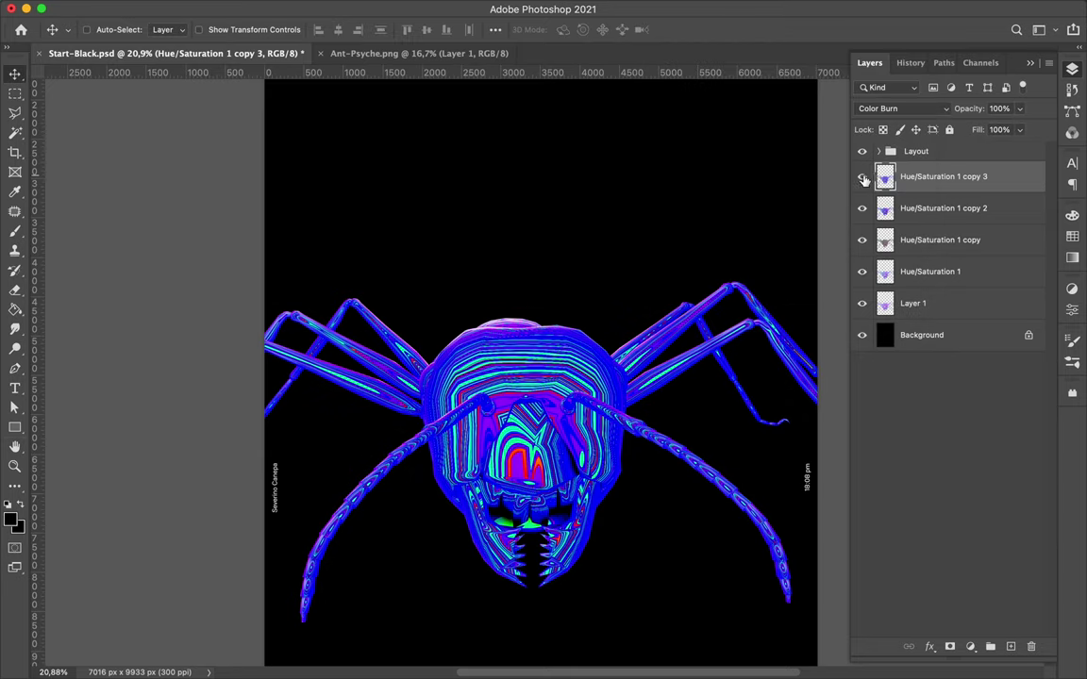
{"action": "left_click", "coordinate": [892, 109]}
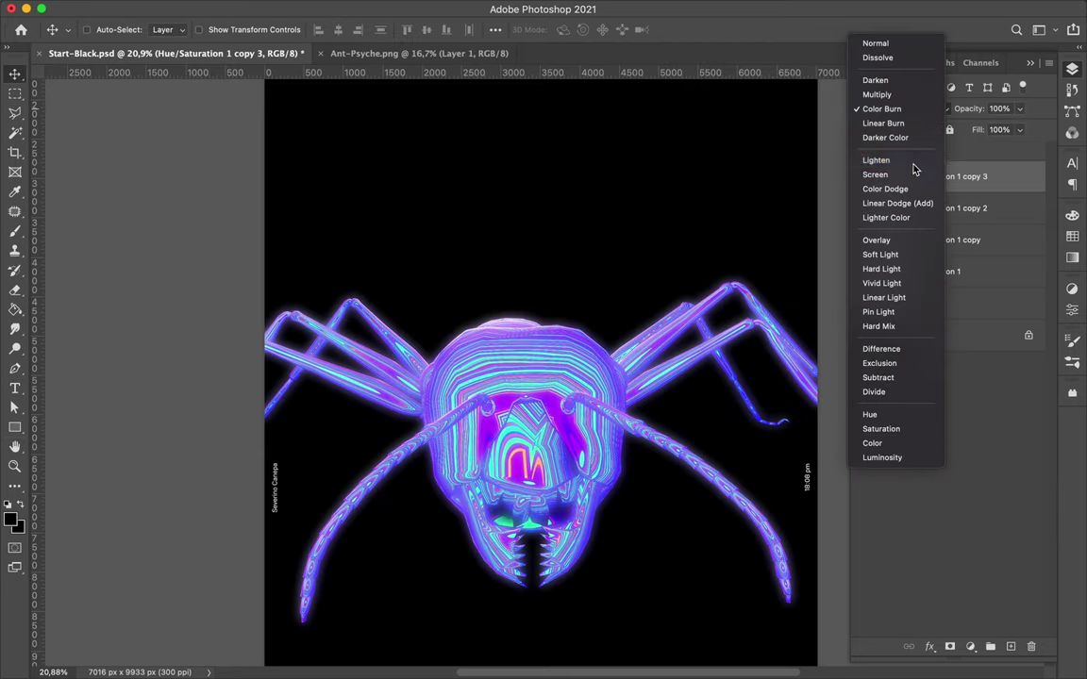
{"action": "left_click", "coordinate": [914, 169]}
Step: Load the ant selection, try and undo a layer mask, and lower the glow layer's fill
{"action": "left_click", "coordinate": [887, 275], "text": "super"}
{"action": "left_click", "coordinate": [949, 646]}
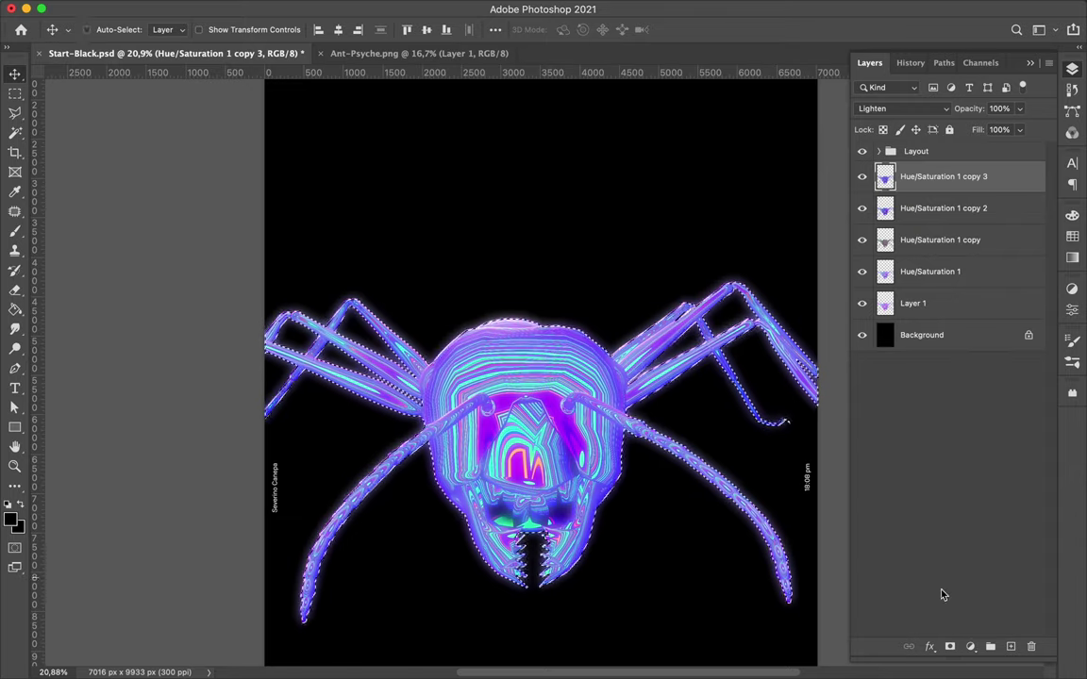
{"action": "key", "text": "super+z"}
{"action": "left_click", "coordinate": [1019, 130]}
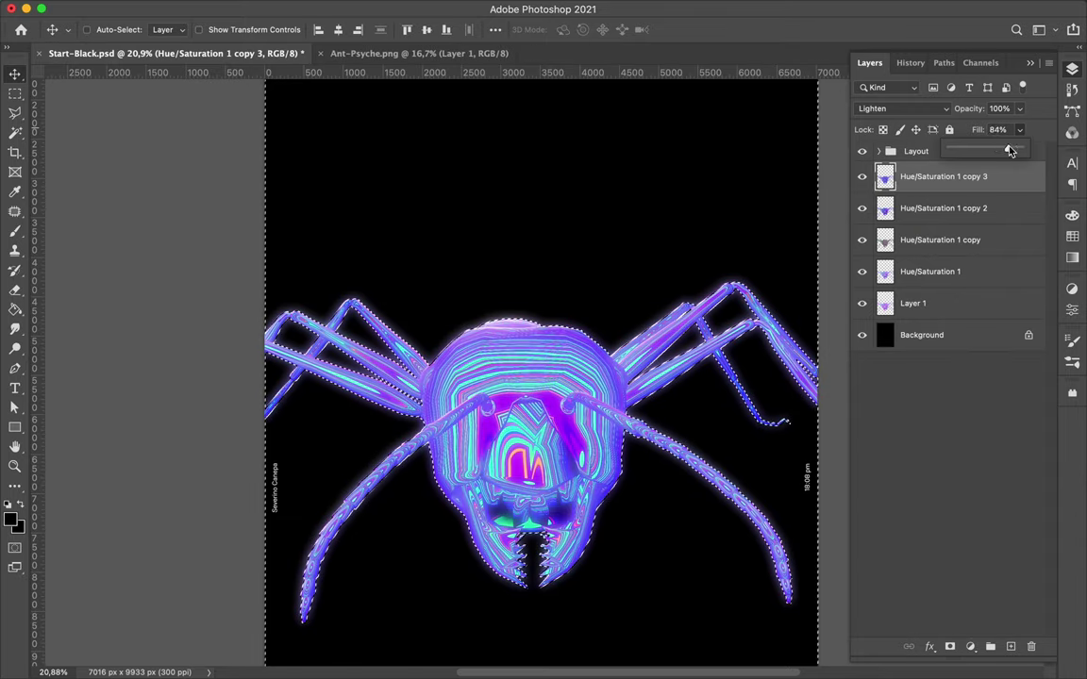
{"action": "left_click_drag", "start_coordinate": [1027, 149], "coordinate": [986, 151]}
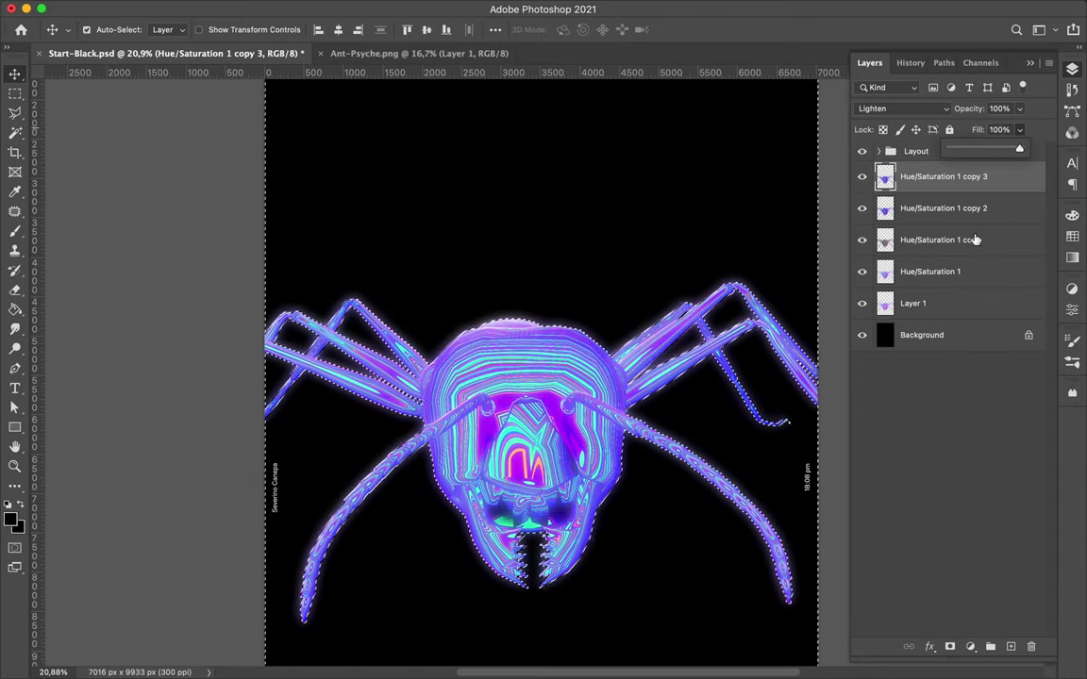
Step: Add an empty Layer 2 above Hue/Saturation 1 copy 3, deselect, and set its fill to 39%
{"action": "left_click", "coordinate": [1011, 647]}
{"action": "left_click", "coordinate": [752, 485]}
{"action": "left_click", "coordinate": [1019, 130]}
{"action": "mouse_move", "coordinate": [1026, 149]}
{"action": "left_mouse_down"}
{"action": "mouse_move", "coordinate": [986, 153]}
{"action": "mouse_move", "coordinate": [1026, 151]}
{"action": "left_mouse_up"}
Step: Switch to the Brush on Hue/Saturation 1 copy 3 and open the brush preset picker
{"action": "key", "text": "b"}
{"action": "left_click", "coordinate": [1019, 129]}
{"action": "right_click", "coordinate": [542, 226]}
Step: Choose the Soft Round brush and set up a 1040 px Eraser at 36% opacity
{"action": "scroll", "coordinate": [625, 431], "scroll_direction": "down", "scroll_amount": 2}
{"action": "mouse_move", "coordinate": [735, 388]}
{"action": "left_mouse_down"}
{"action": "mouse_move", "coordinate": [735, 516]}
{"action": "mouse_move", "coordinate": [735, 382]}
{"action": "left_mouse_up"}
{"action": "left_click", "coordinate": [646, 408]}
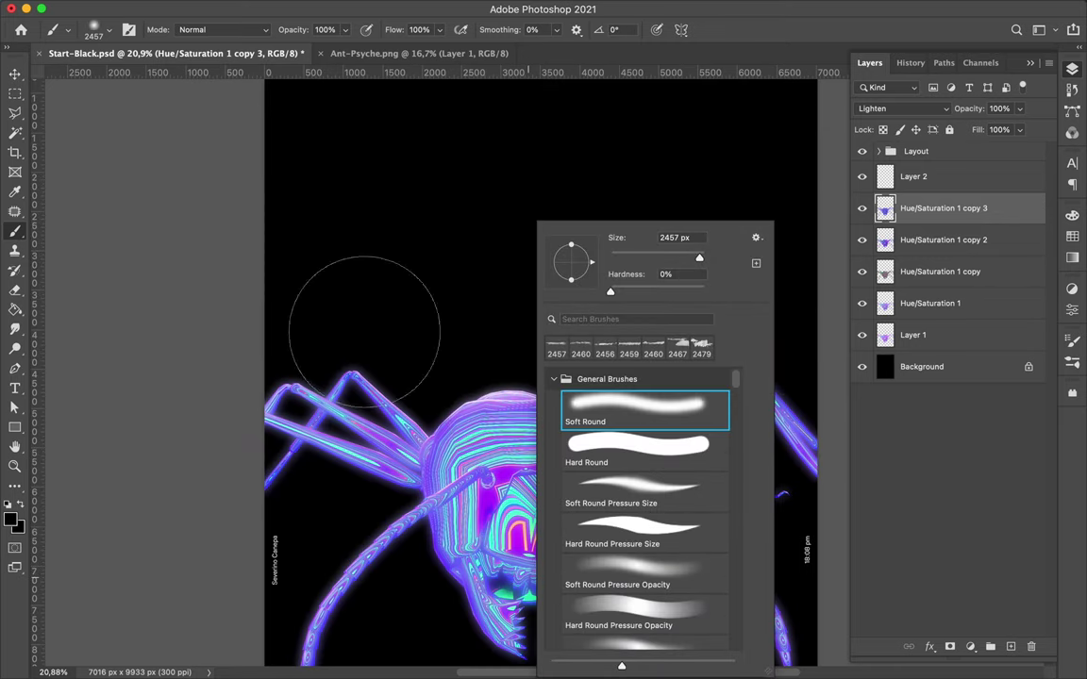
{"action": "key", "text": "e"}
{"action": "right_click", "coordinate": [531, 227]}
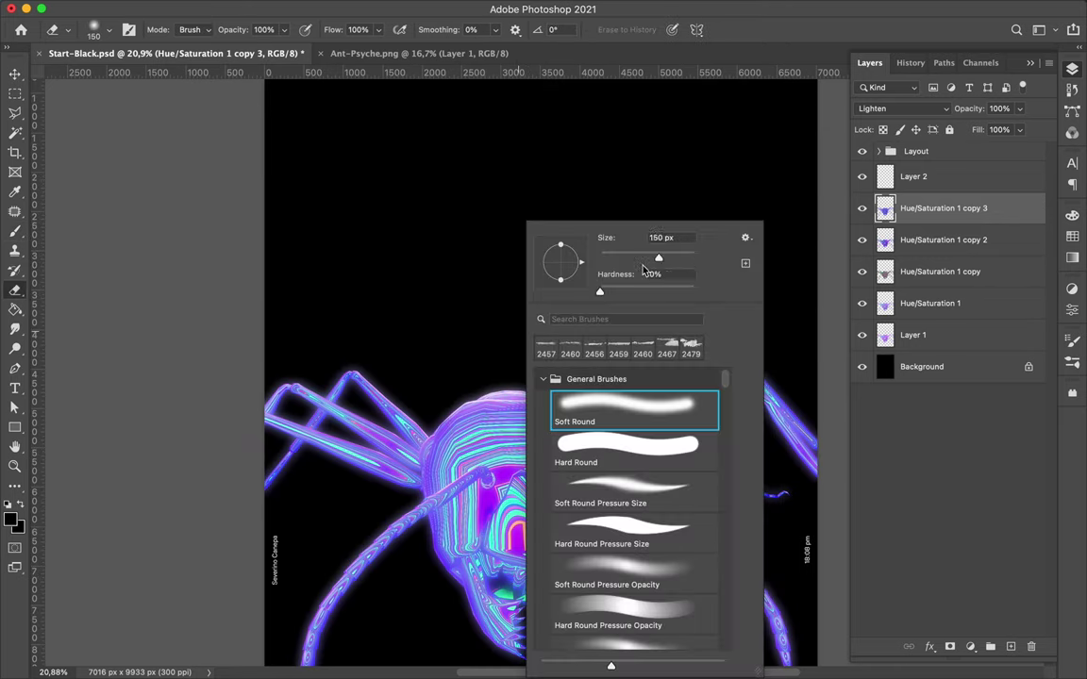
{"action": "key", "text": "Return"}
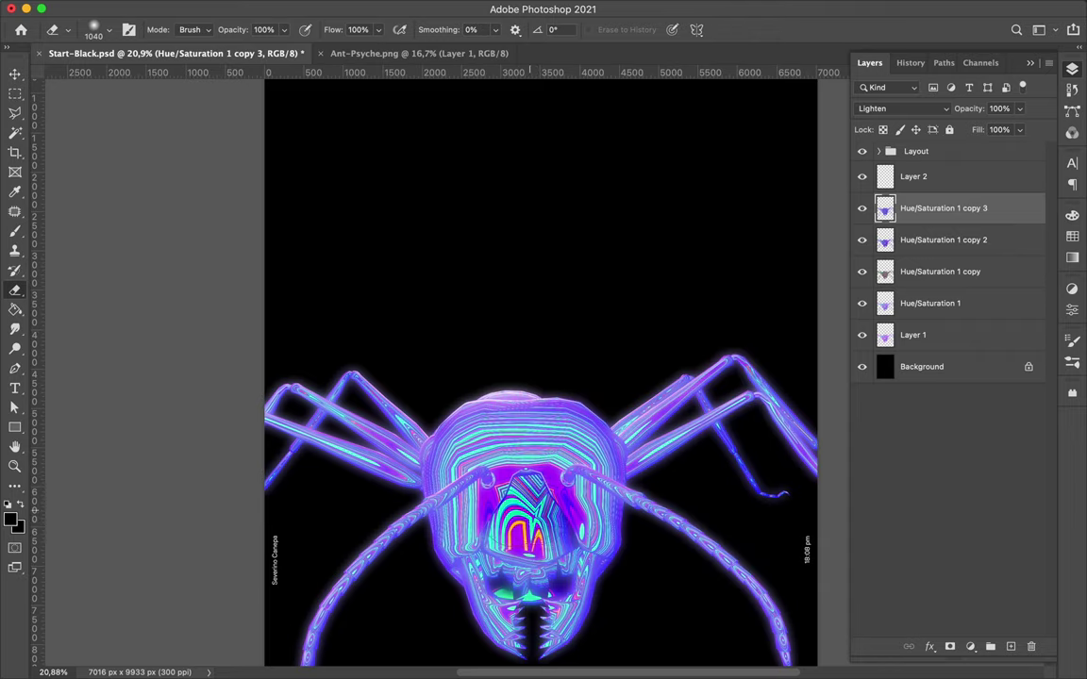
Step: Zoom out on the poster and return to the Move tool
{"action": "scroll", "coordinate": [378, 163], "scroll_direction": "down", "scroll_amount": 3}
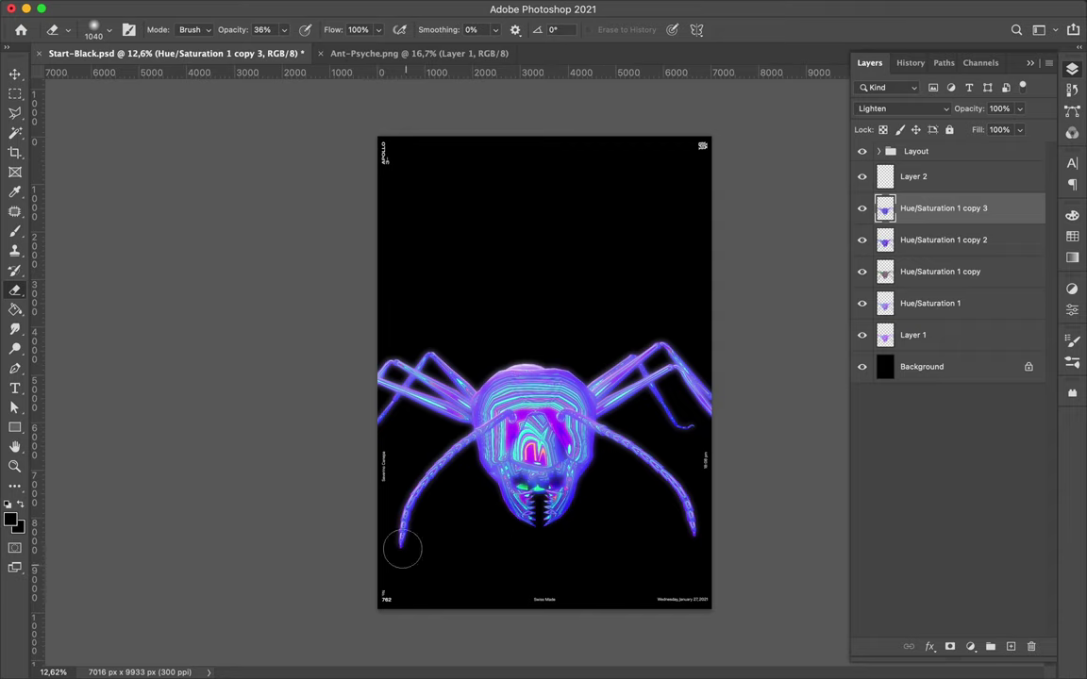
{"action": "scroll", "coordinate": [611, 548], "scroll_direction": "up", "scroll_amount": 1}
{"action": "key", "text": "v"}
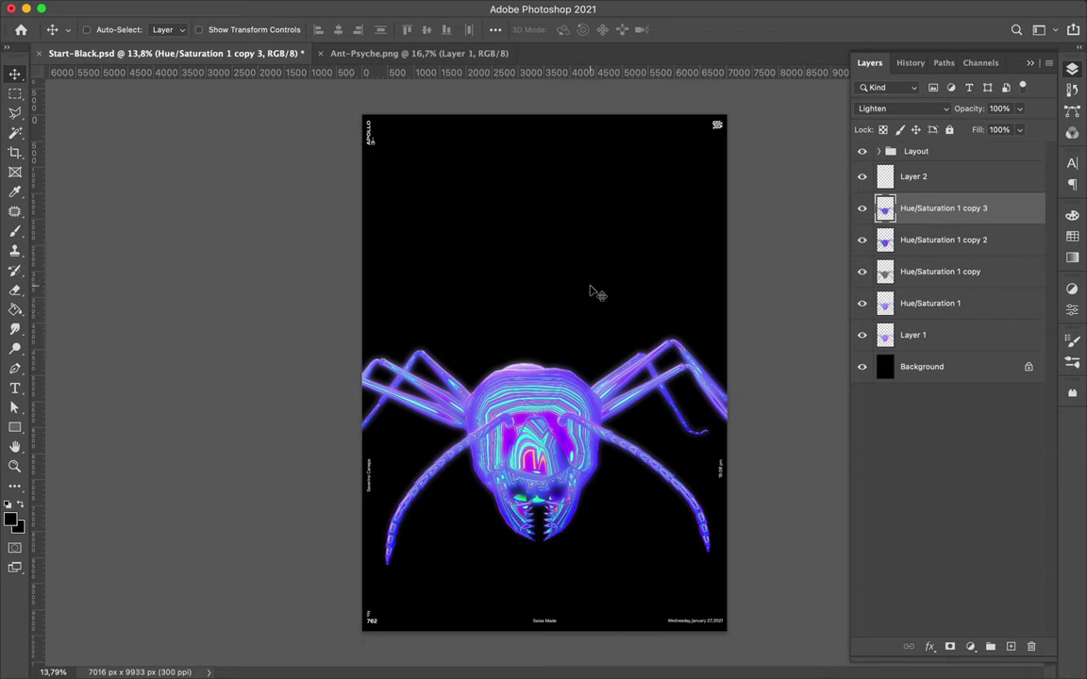
{"action": "scroll", "coordinate": [580, 288], "scroll_direction": "down", "scroll_amount": 1}
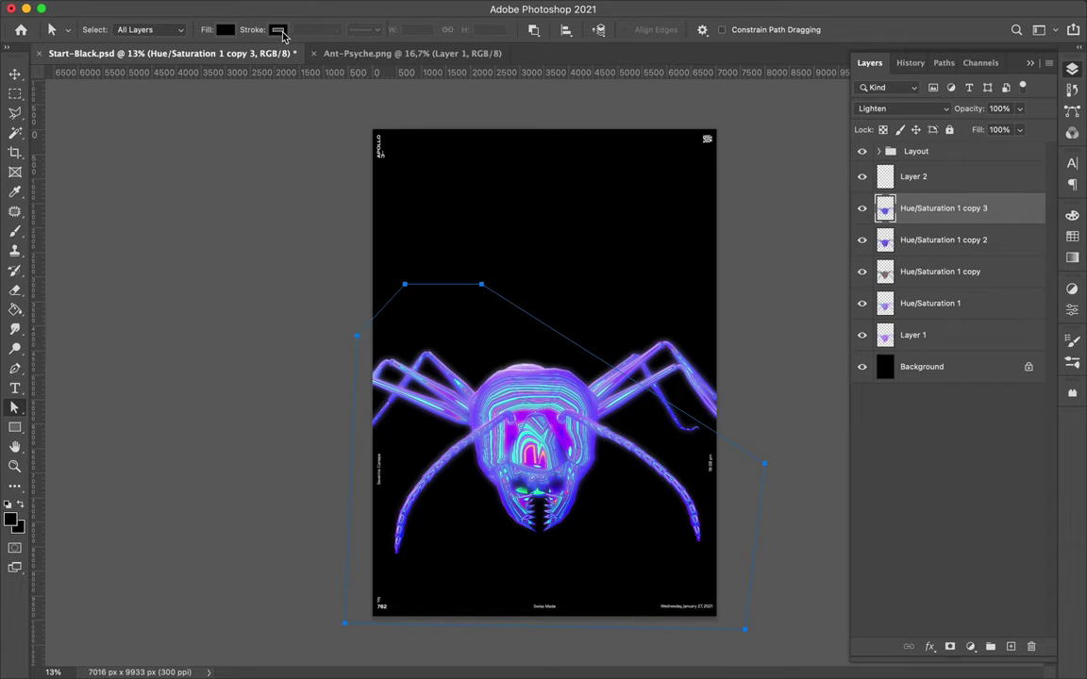
Step: Turn the pen path into a selection, paint it grey on Hue/Saturation 1 copy 3, and deselect
{"action": "left_click", "coordinate": [210, 29]}
{"action": "key", "text": "Return"}
{"action": "key", "text": "b"}
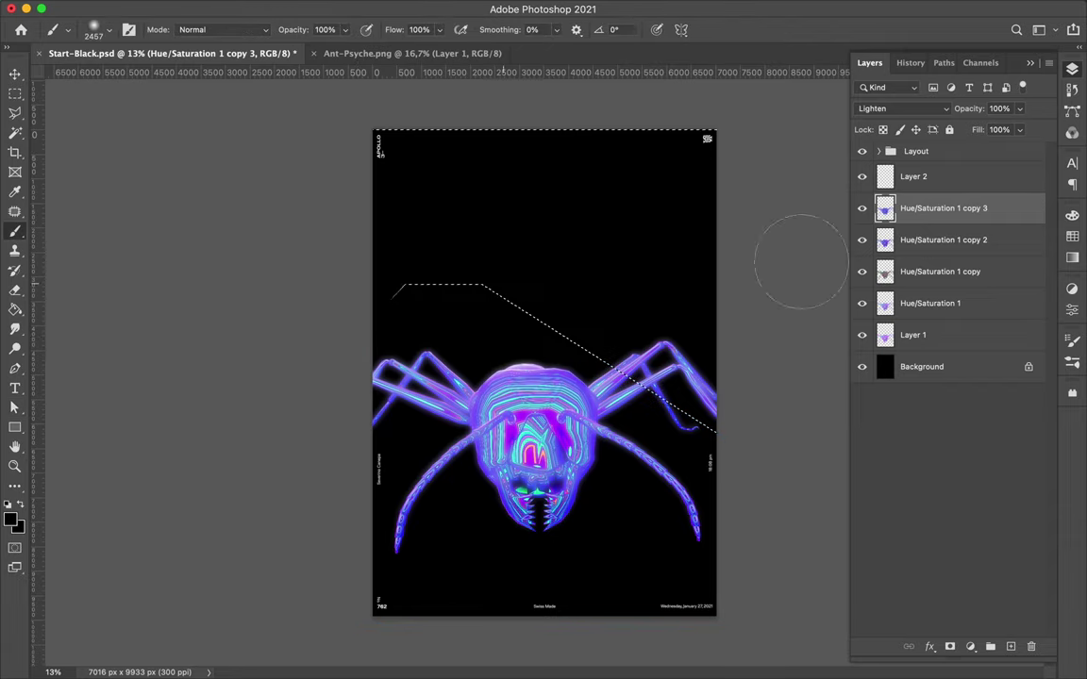
{"action": "mouse_move", "coordinate": [517, 304]}
{"action": "left_mouse_down"}
{"action": "mouse_move", "coordinate": [531, 315]}
{"action": "mouse_move", "coordinate": [310, 323]}
{"action": "mouse_move", "coordinate": [252, 480]}
{"action": "mouse_move", "coordinate": [766, 575]}
{"action": "mouse_move", "coordinate": [771, 589]}
{"action": "mouse_move", "coordinate": [594, 654]}
{"action": "mouse_move", "coordinate": [345, 618]}
{"action": "left_mouse_up"}
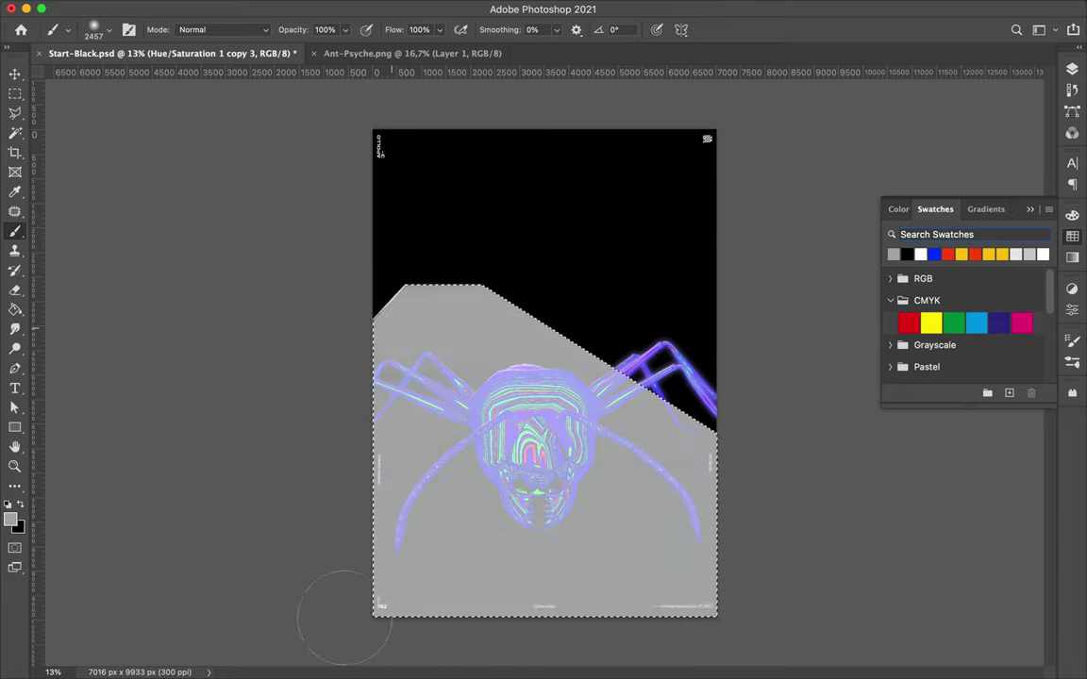
{"action": "key", "text": "m"}
{"action": "key", "text": "ctrl+d"}
{"action": "left_click", "coordinate": [759, 12]}
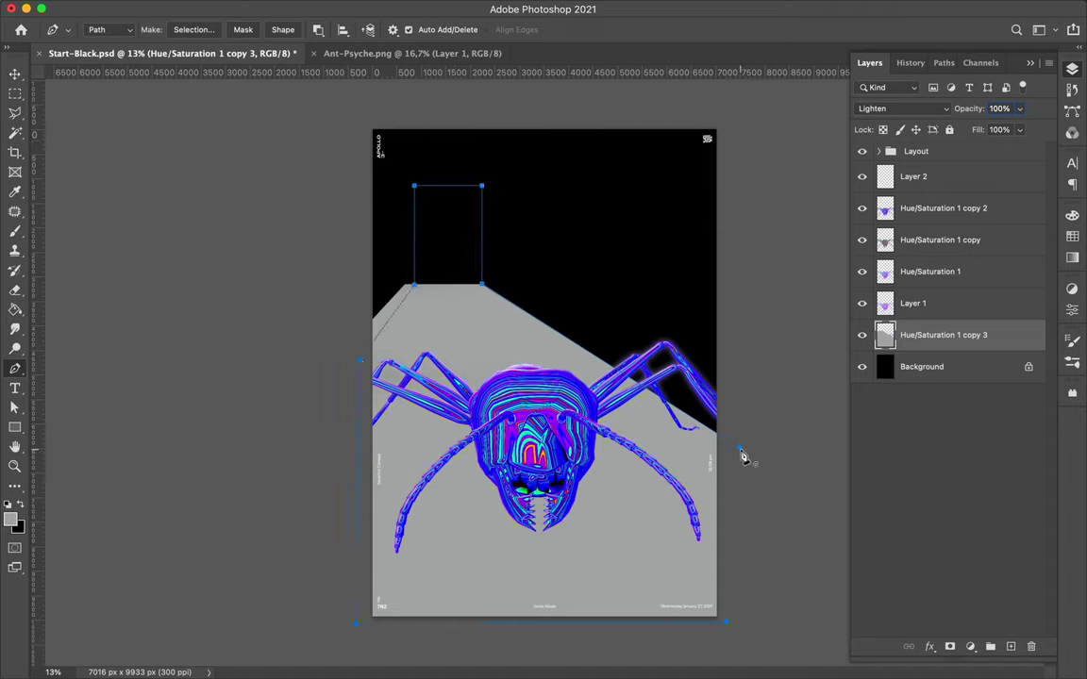
Step: Draw Shape 1 in Pen Shape mode with a raised rectangular section on its slanted top
{"action": "left_click", "coordinate": [478, 283]}
{"action": "left_click", "coordinate": [476, 182]}
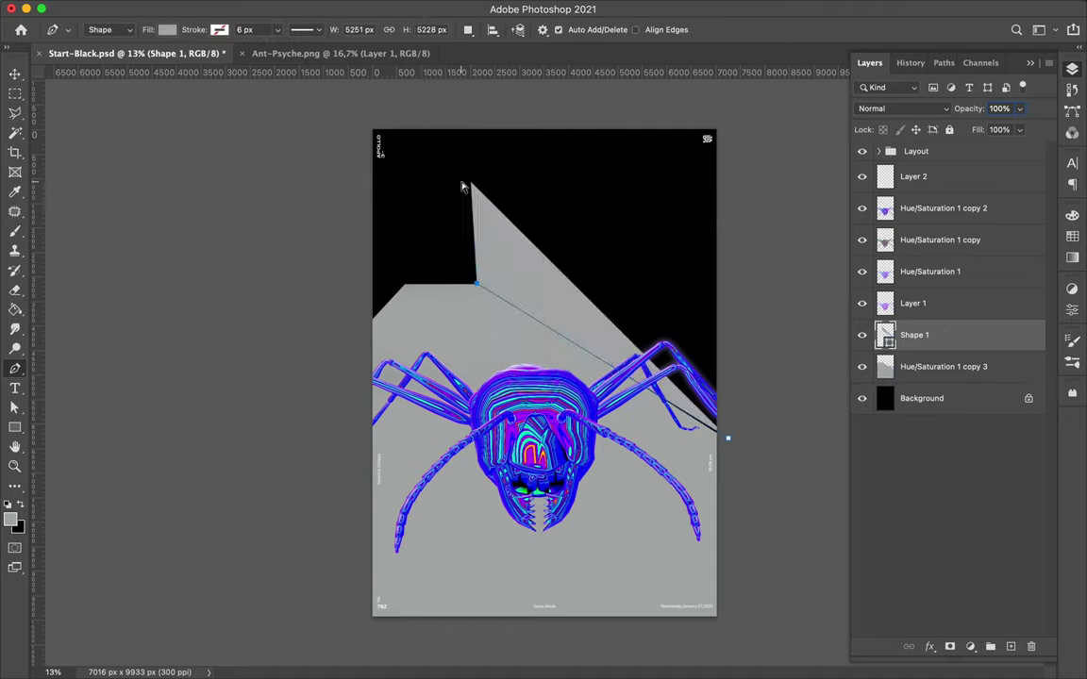
{"action": "left_click", "coordinate": [412, 182]}
{"action": "left_click", "coordinate": [413, 284]}
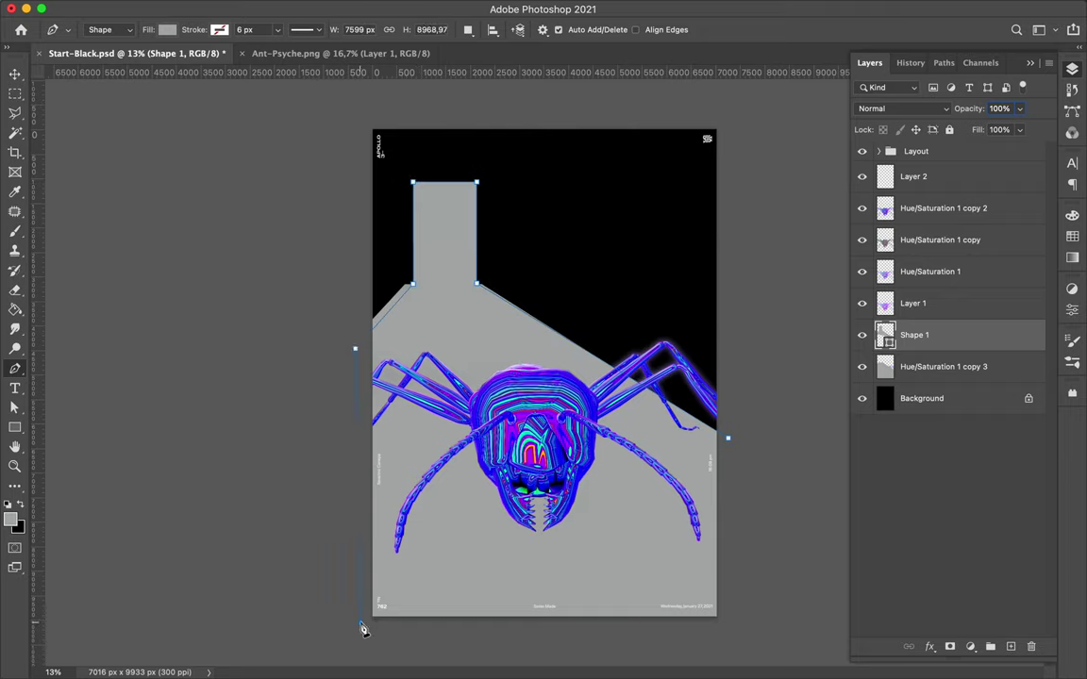
{"action": "left_click", "coordinate": [732, 443]}
Step: Shift the raised top section about 40 px right with Path Selection
{"action": "key", "text": "a"}
{"action": "key", "text": "v"}
{"action": "key", "text": "a"}
{"action": "left_click_drag", "start_coordinate": [415, 186], "coordinate": [453, 186]}
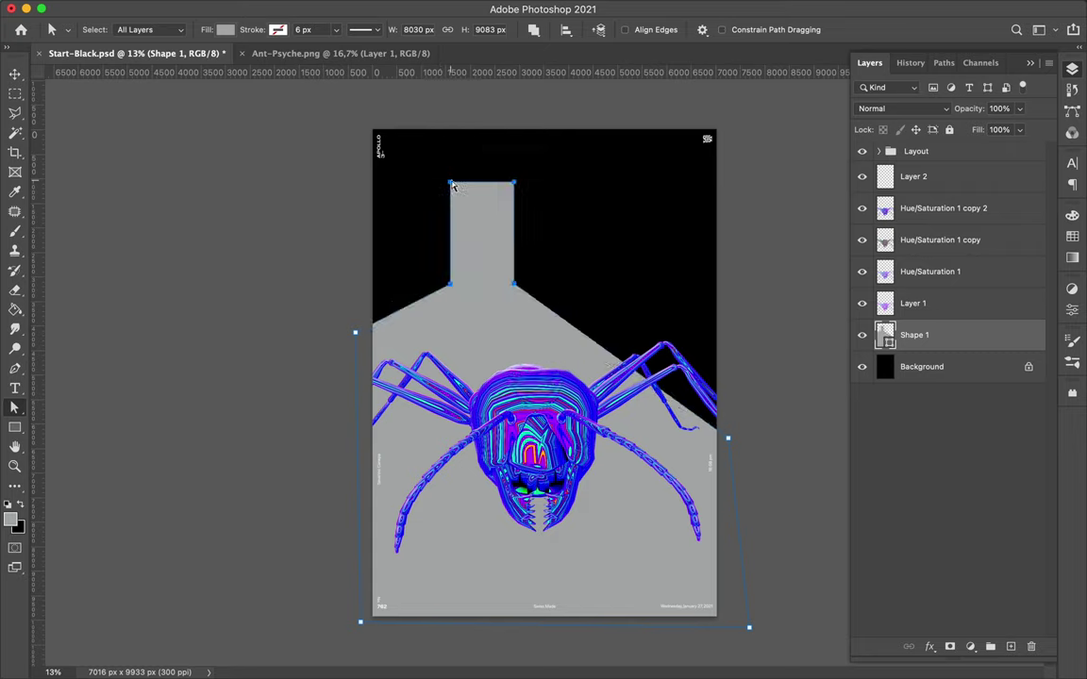
{"action": "left_click", "coordinate": [335, 352]}
{"action": "scroll", "coordinate": [335, 352], "scroll_direction": "up", "scroll_amount": 3}
{"action": "scroll", "coordinate": [517, 292], "scroll_direction": "down", "scroll_amount": 5}
{"action": "scroll", "coordinate": [517, 310], "scroll_direction": "down", "scroll_amount": 2}
Step: Set Shape 1's fill colour to dark grey
{"action": "left_click", "coordinate": [680, 429]}
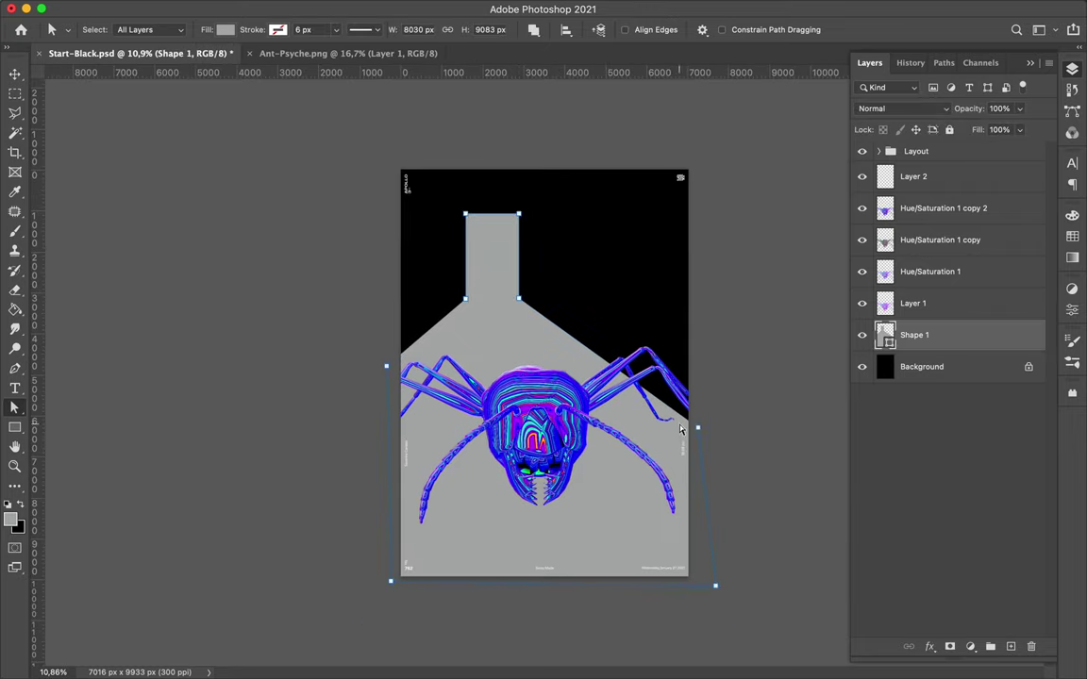
{"action": "left_click", "coordinate": [1072, 235]}
{"action": "left_click", "coordinate": [225, 30]}
{"action": "left_click", "coordinate": [318, 59]}
{"action": "left_click", "coordinate": [759, 82]}
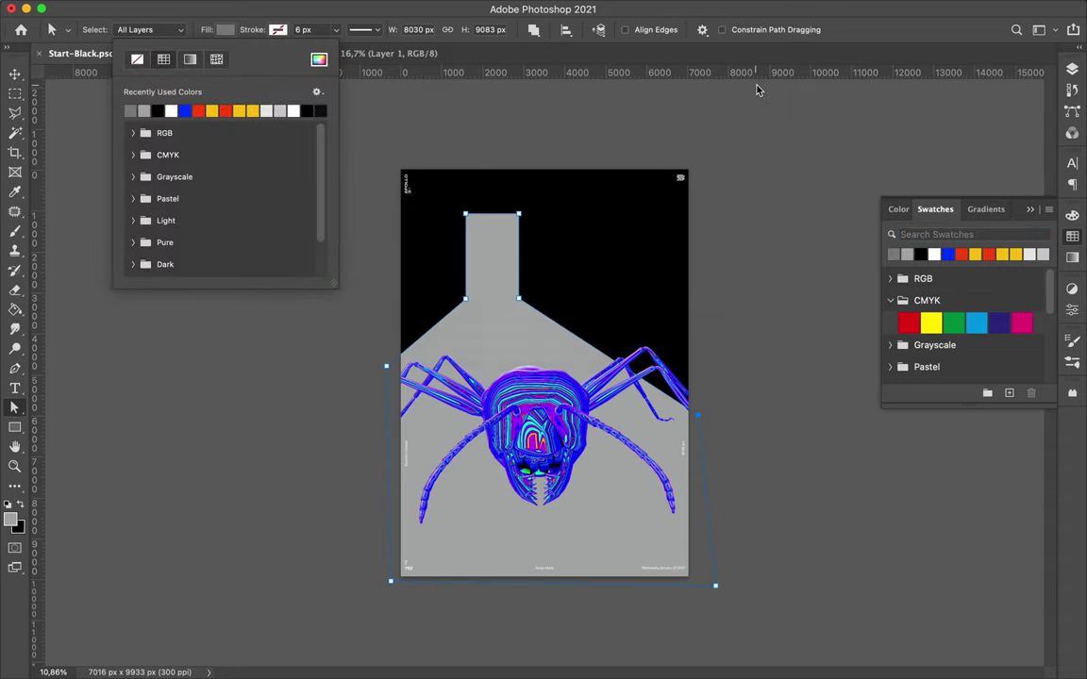
{"action": "left_click", "coordinate": [319, 59]}
{"action": "left_click", "coordinate": [774, 82]}
Step: Draw a rectangle over the lower half of the poster with a gradient fill
{"action": "key", "text": "v"}
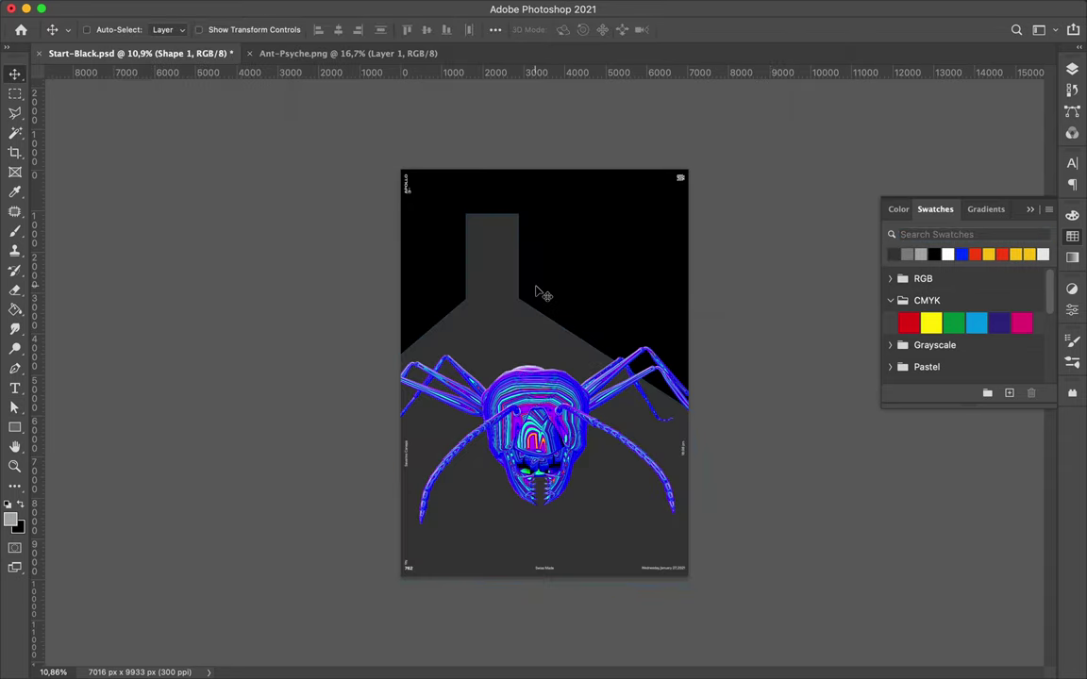
{"action": "key", "text": "m"}
{"action": "key", "text": "u"}
{"action": "left_click_drag", "start_coordinate": [390, 390], "coordinate": [725, 611]}
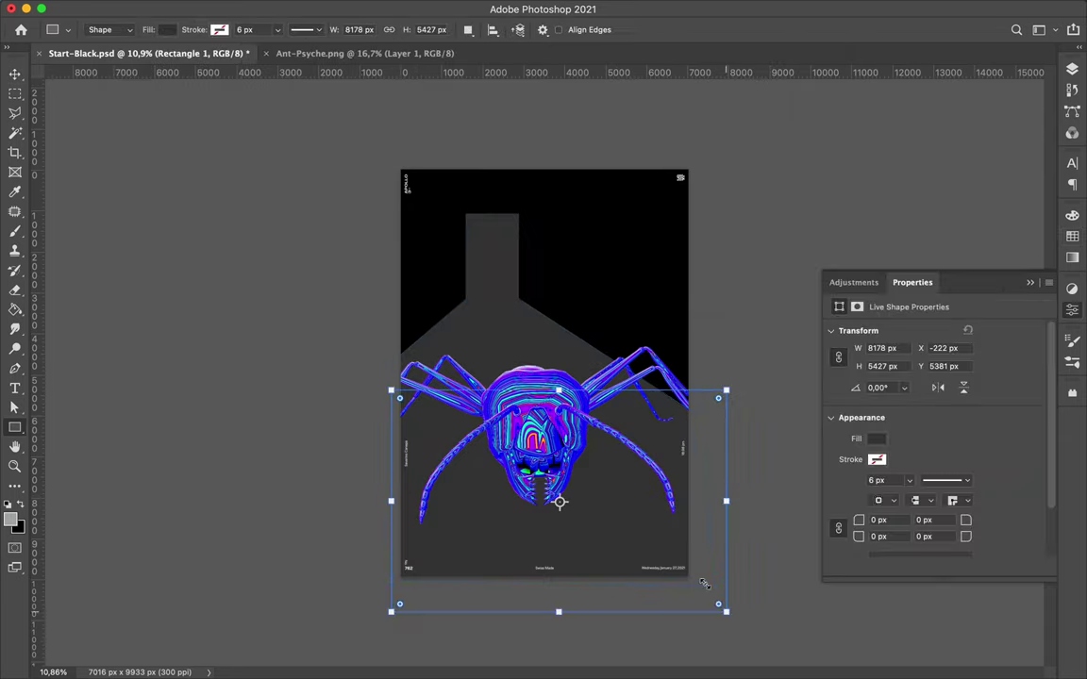
{"action": "left_click", "coordinate": [170, 30]}
{"action": "left_click", "coordinate": [131, 59]}
Step: Make the rectangle's gradient run from black to transparent
{"action": "double_click", "coordinate": [70, 232]}
{"action": "left_click", "coordinate": [439, 283]}
{"action": "left_click", "coordinate": [774, 82]}
{"action": "double_click", "coordinate": [260, 232]}
{"action": "left_click", "coordinate": [783, 85]}
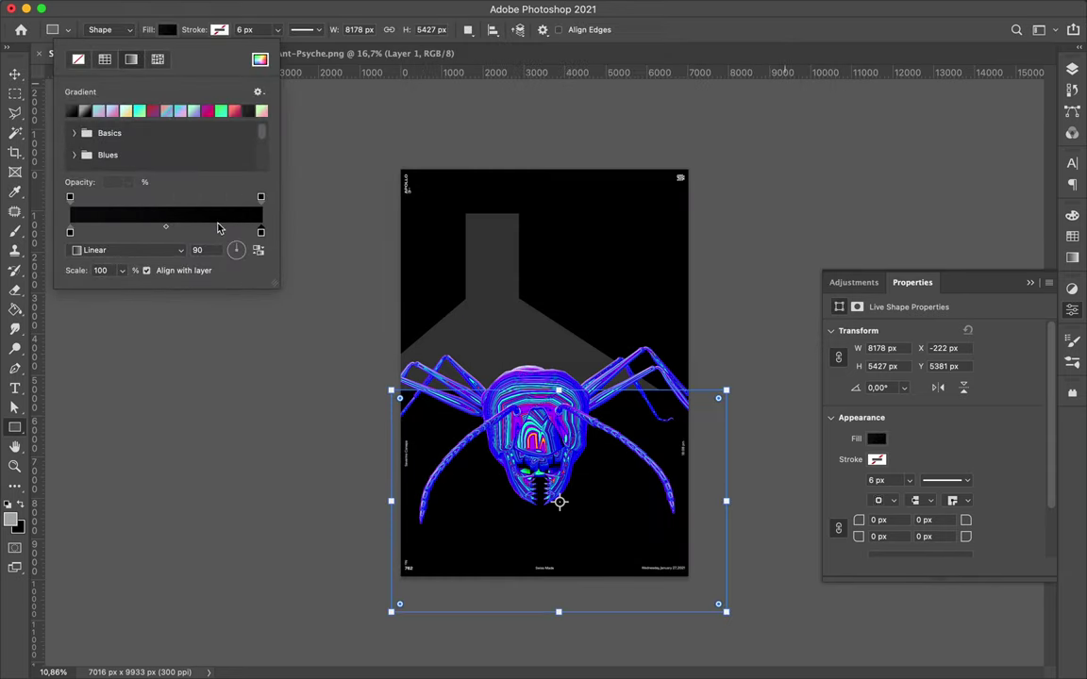
{"action": "left_click_drag", "start_coordinate": [133, 182], "coordinate": [151, 182]}
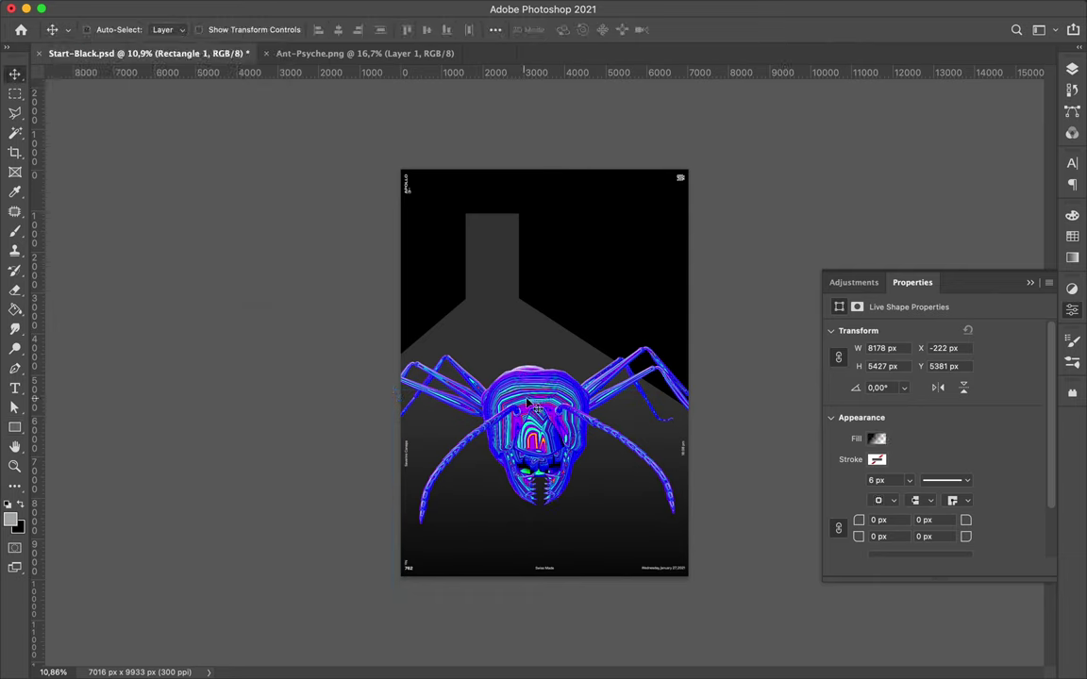
{"action": "key", "text": "Return"}
Step: On a new Layer 3, fill the ant's selected outline black with the Paint Bucket
{"action": "key", "text": "v"}
{"action": "left_click", "coordinate": [1072, 68]}
{"action": "key", "text": "ctrl+shift+alt+n"}
{"action": "key", "text": "g"}
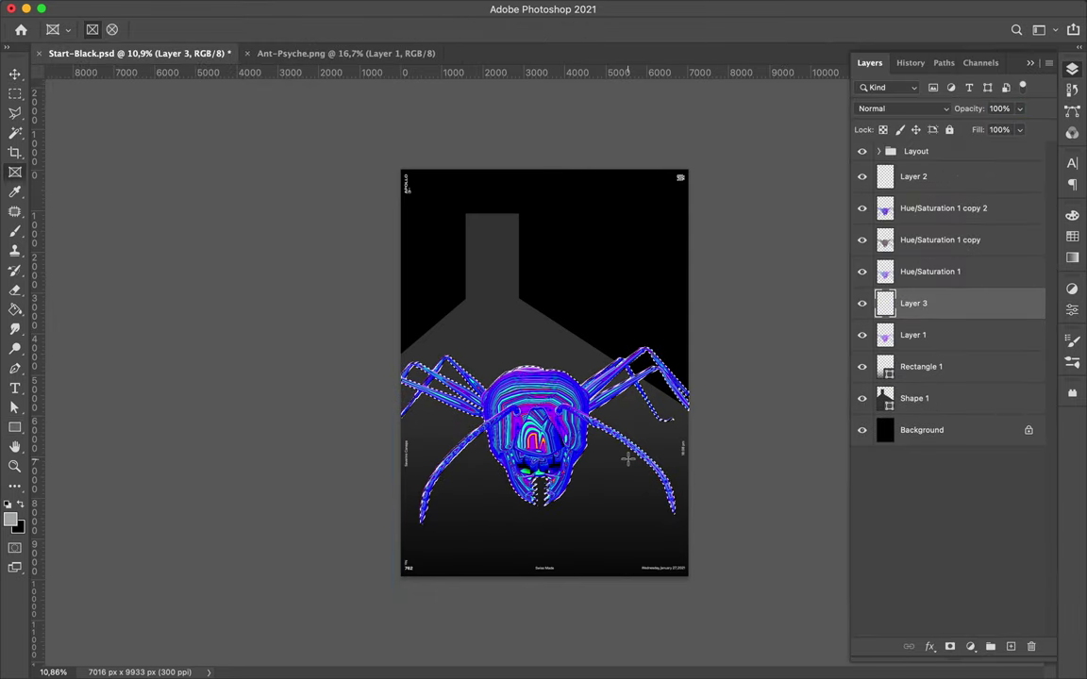
{"action": "left_click", "coordinate": [564, 453]}
{"action": "key", "text": "ctrl+d"}
Step: Blur Layer 3's ant silhouette with a roughly 435 px Gaussian Blur
{"action": "key", "text": "m"}
{"action": "left_click", "coordinate": [353, 8]}
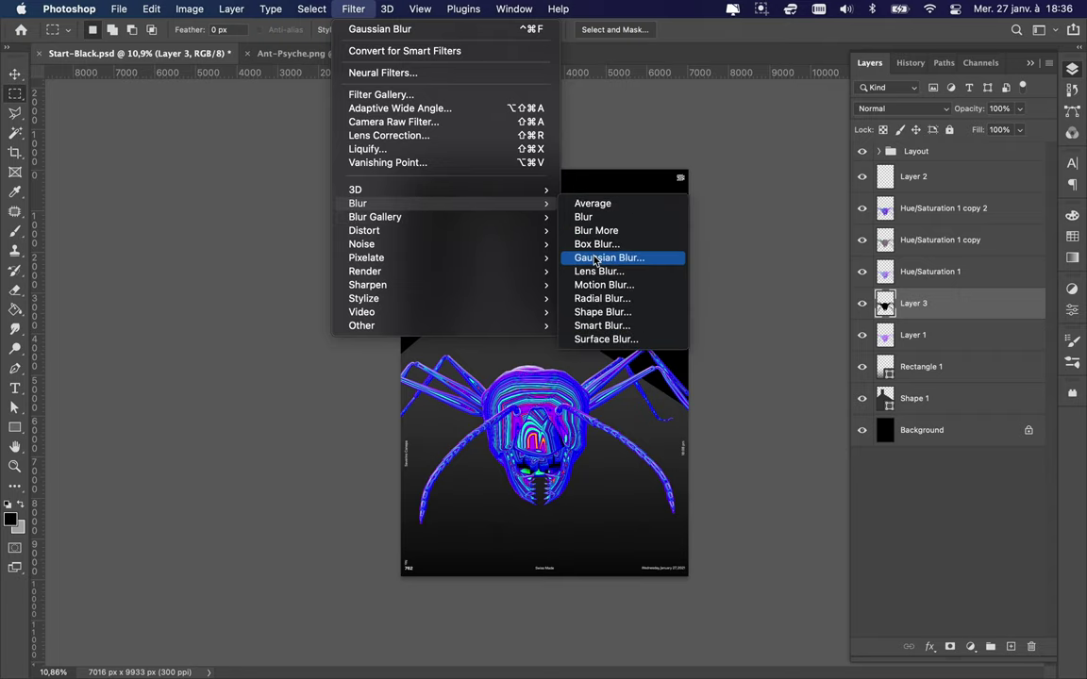
{"action": "left_click", "coordinate": [613, 119]}
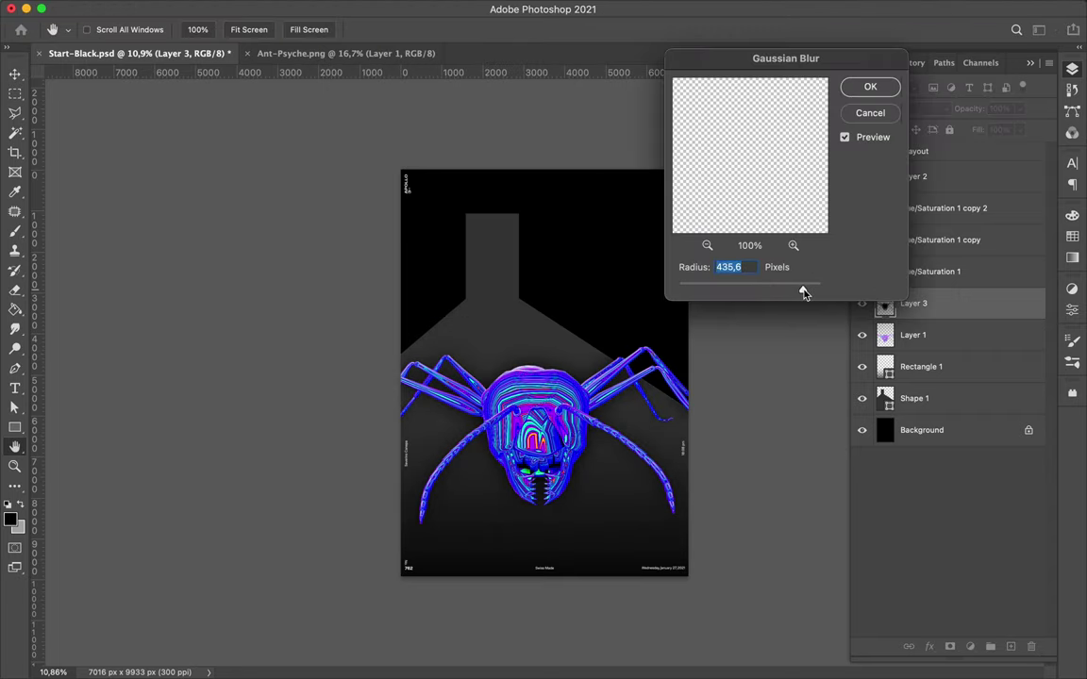
{"action": "left_click", "coordinate": [868, 88]}
Step: Warp the blurred glow to bend its bottom edge, and commit
{"action": "key", "text": "ctrl+t"}
{"action": "right_click", "coordinate": [619, 336]}
{"action": "left_click", "coordinate": [616, 463]}
{"action": "mouse_move", "coordinate": [497, 523]}
{"action": "left_mouse_down"}
{"action": "mouse_move", "coordinate": [585, 542]}
{"action": "mouse_move", "coordinate": [527, 491]}
{"action": "left_mouse_up"}
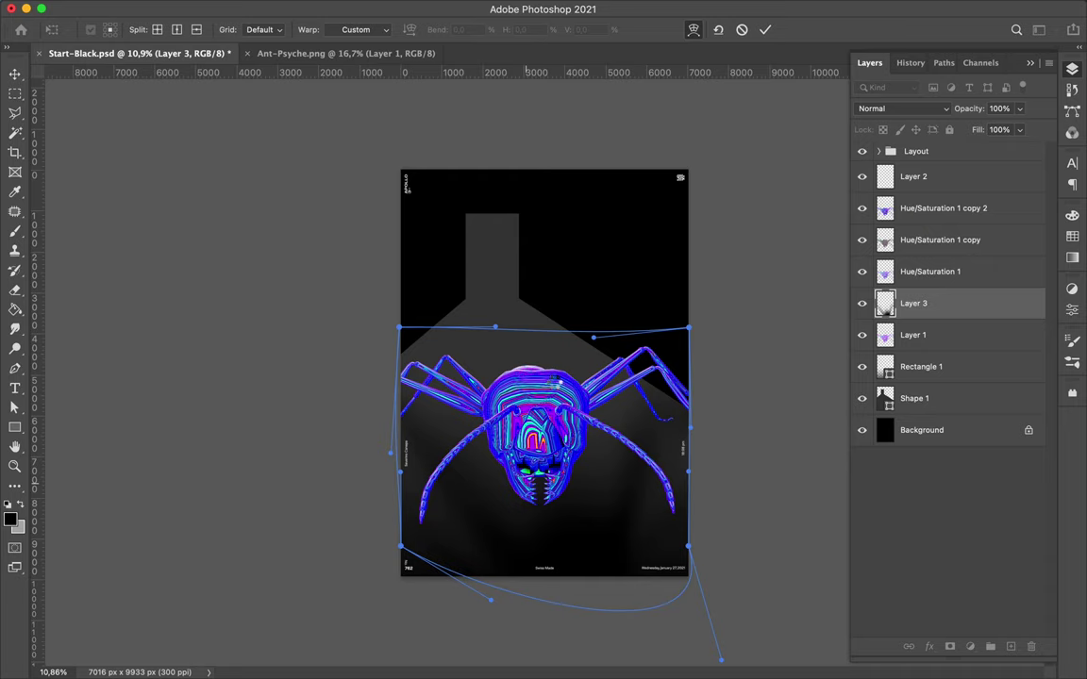
{"action": "key", "text": "Return"}
Step: Copy a strip of Hue/Saturation 1 copy 2 onto a new layer and mark out another strip
{"action": "key", "text": "v"}
{"action": "left_click", "coordinate": [943, 208]}
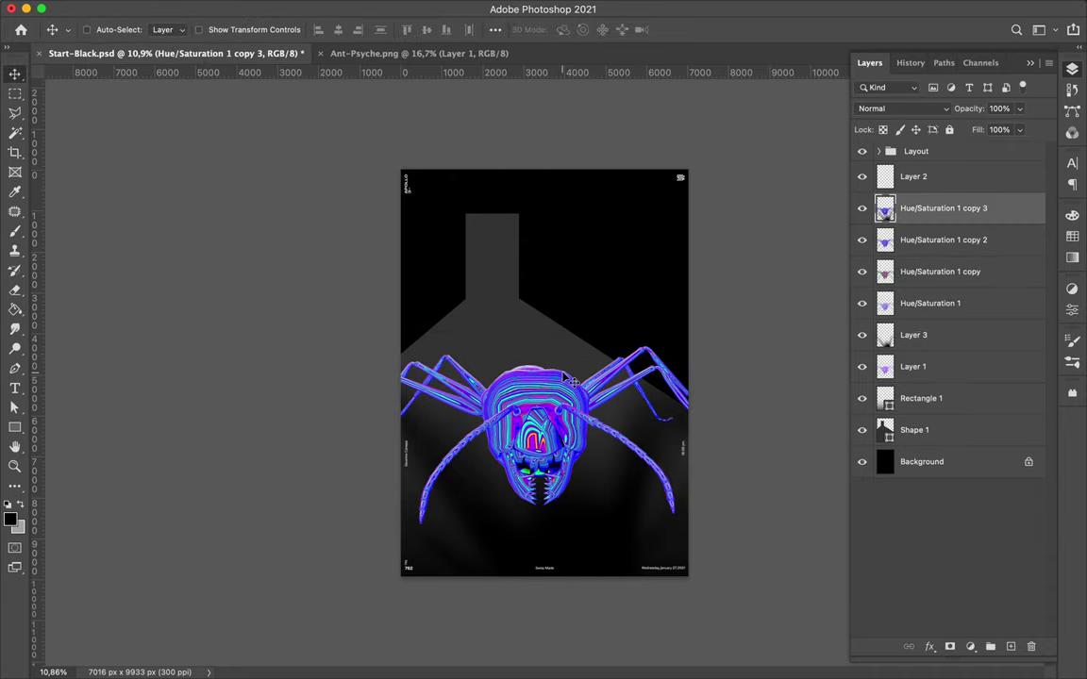
{"action": "key", "text": "ctrl+j"}
{"action": "key", "text": "v"}
{"action": "left_click_drag", "start_coordinate": [543, 355], "coordinate": [510, 331]}
{"action": "left_click", "coordinate": [944, 239]}
Step: Copy the glitch strip onto a new layer and move it up above the ant
{"action": "key", "text": "m"}
{"action": "mouse_move", "coordinate": [512, 389]}
{"action": "left_mouse_down"}
{"action": "mouse_move", "coordinate": [555, 396]}
{"action": "mouse_move", "coordinate": [544, 283]}
{"action": "left_mouse_up"}
{"action": "key", "text": "ctrl+j"}
{"action": "key", "text": "v"}
{"action": "key", "text": "m"}
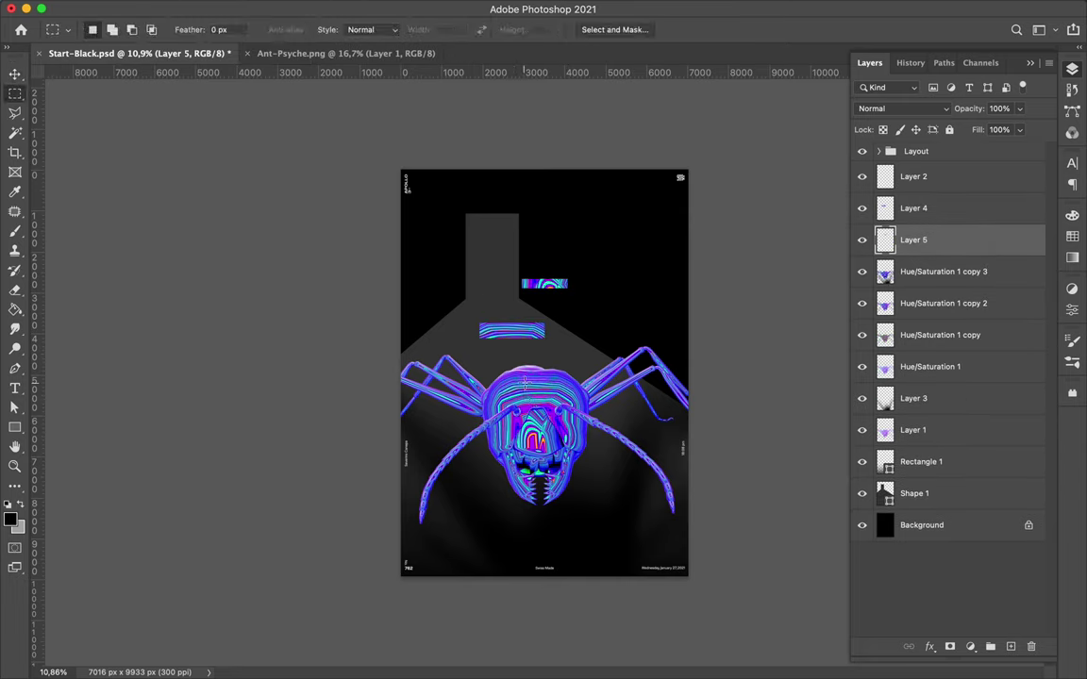
Step: Delete Hue/Saturation 1 copy 3 and lower copy 2's fill to about 70%
{"action": "left_click", "coordinate": [920, 285]}
{"action": "key", "text": "ctrl+j"}
{"action": "key", "text": "v"}
{"action": "left_click", "coordinate": [922, 303]}
{"action": "key", "text": "Delete"}
{"action": "left_click", "coordinate": [860, 307]}
{"action": "left_click", "coordinate": [860, 307]}
{"action": "left_click", "coordinate": [1018, 129]}
{"action": "left_click_drag", "start_coordinate": [1023, 149], "coordinate": [1002, 151]}
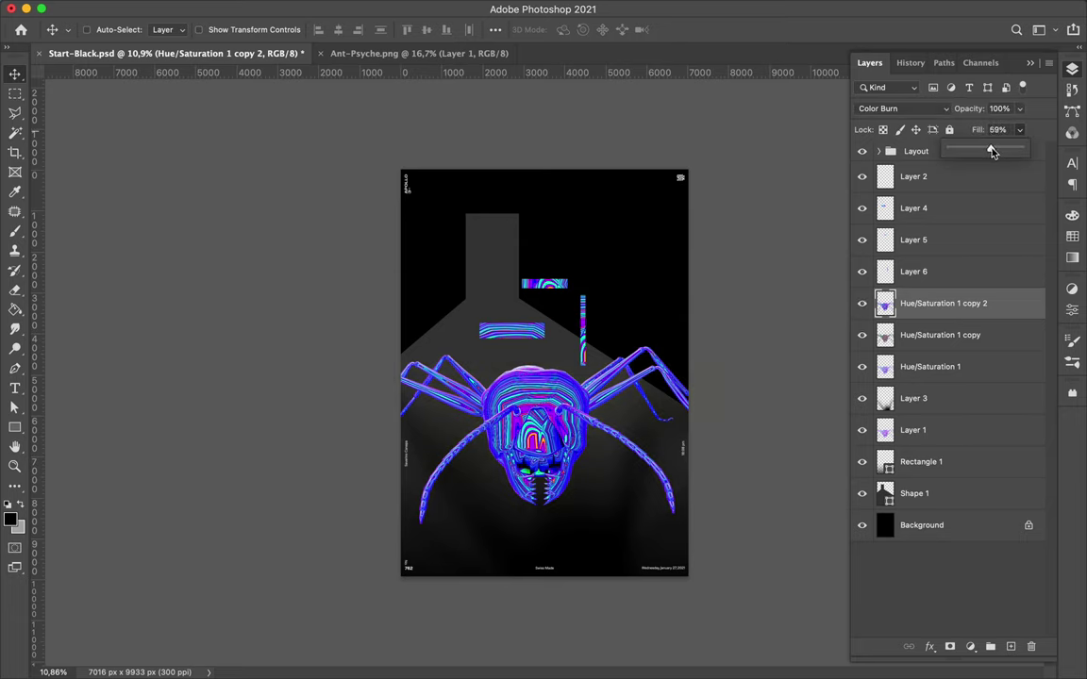
Step: Group the ant layers from Hue/Saturation 1 copy 2 to Rectangle 1 into a group named 'Ant'
{"action": "left_click", "coordinate": [943, 303]}
{"action": "left_click", "coordinate": [921, 462], "text": "shift"}
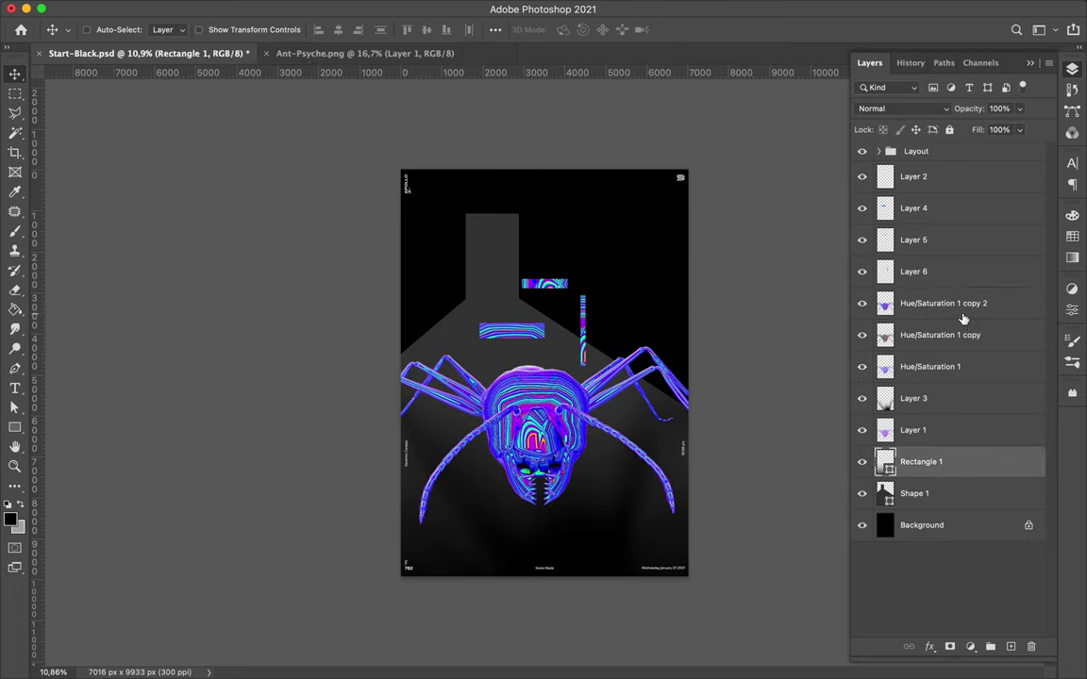
{"action": "key", "text": "ctrl+g"}
{"action": "double_click", "coordinate": [914, 297]}
{"action": "type", "text": "Ant"}
{"action": "key", "text": "Return"}
{"action": "left_click", "coordinate": [922, 272]}
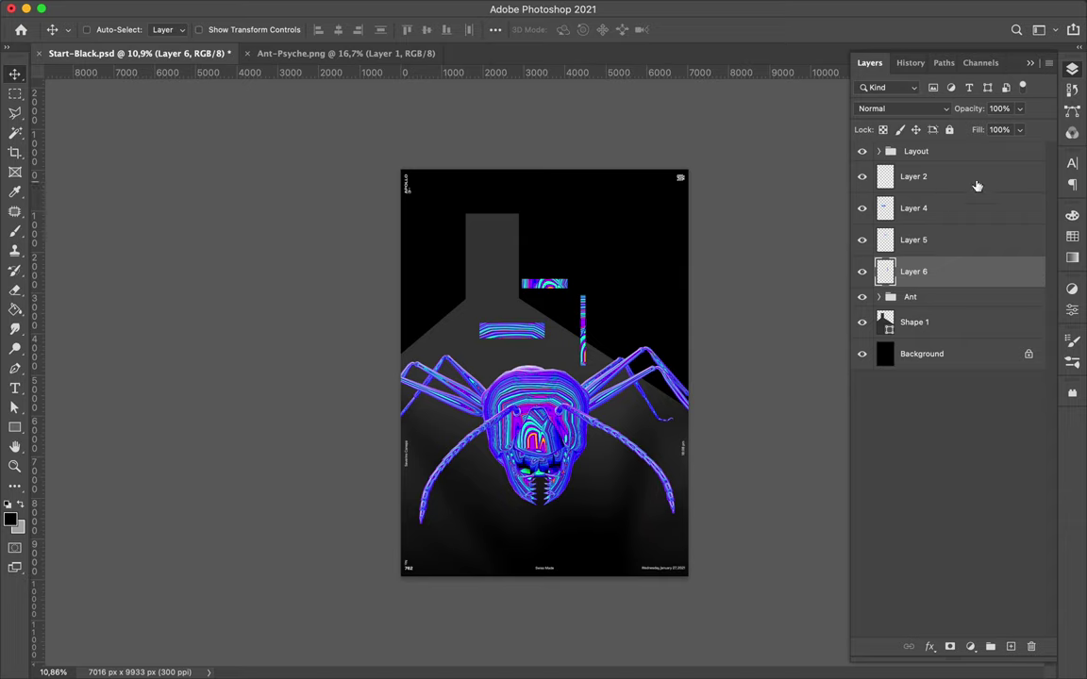
Step: Add a Levels adjustment with input levels 93 and 247
{"action": "left_click", "coordinate": [913, 177], "text": "shift"}
{"action": "left_click", "coordinate": [970, 646]}
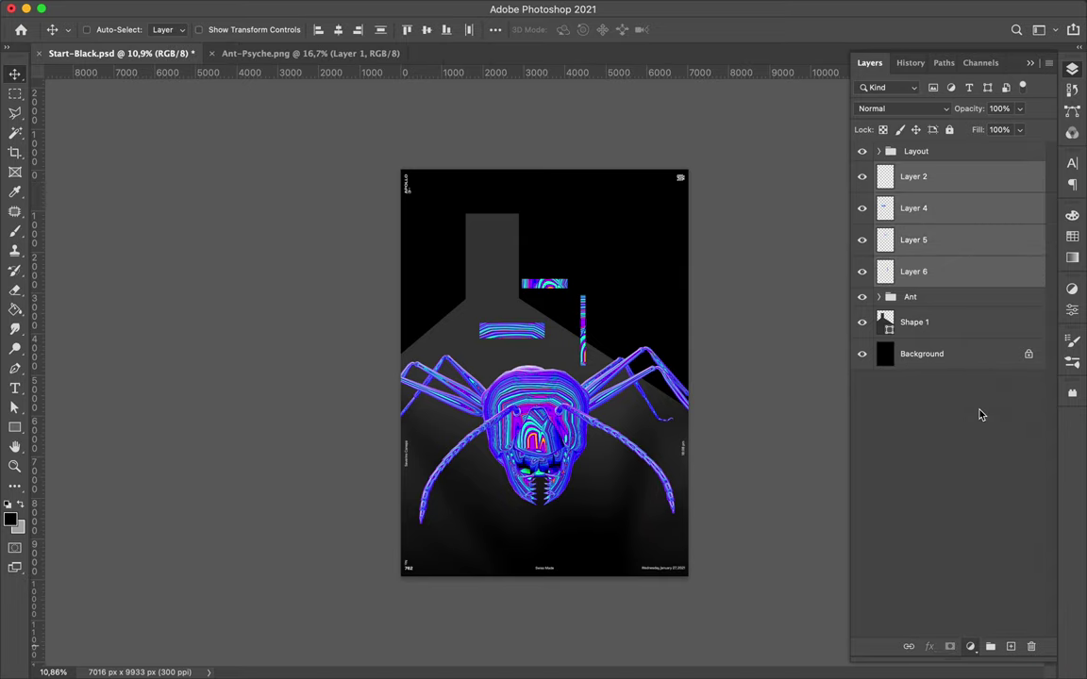
{"action": "left_click", "coordinate": [911, 415]}
{"action": "left_click_drag", "start_coordinate": [854, 443], "coordinate": [887, 446]}
{"action": "left_click_drag", "start_coordinate": [1025, 445], "coordinate": [1030, 444]}
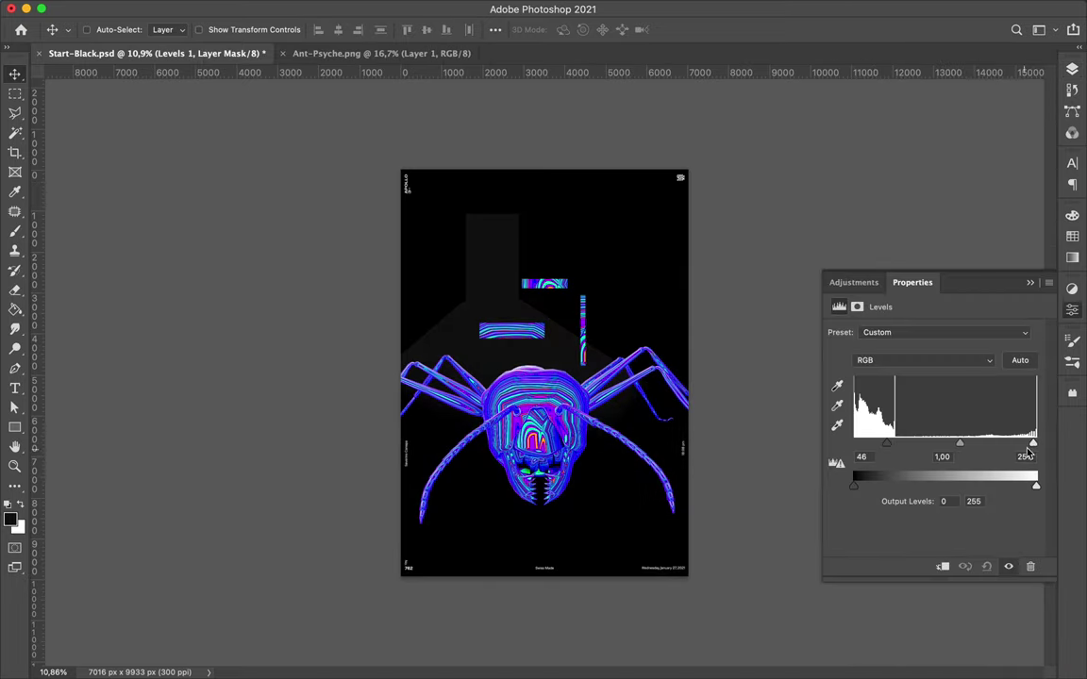
{"action": "left_click", "coordinate": [951, 177]}
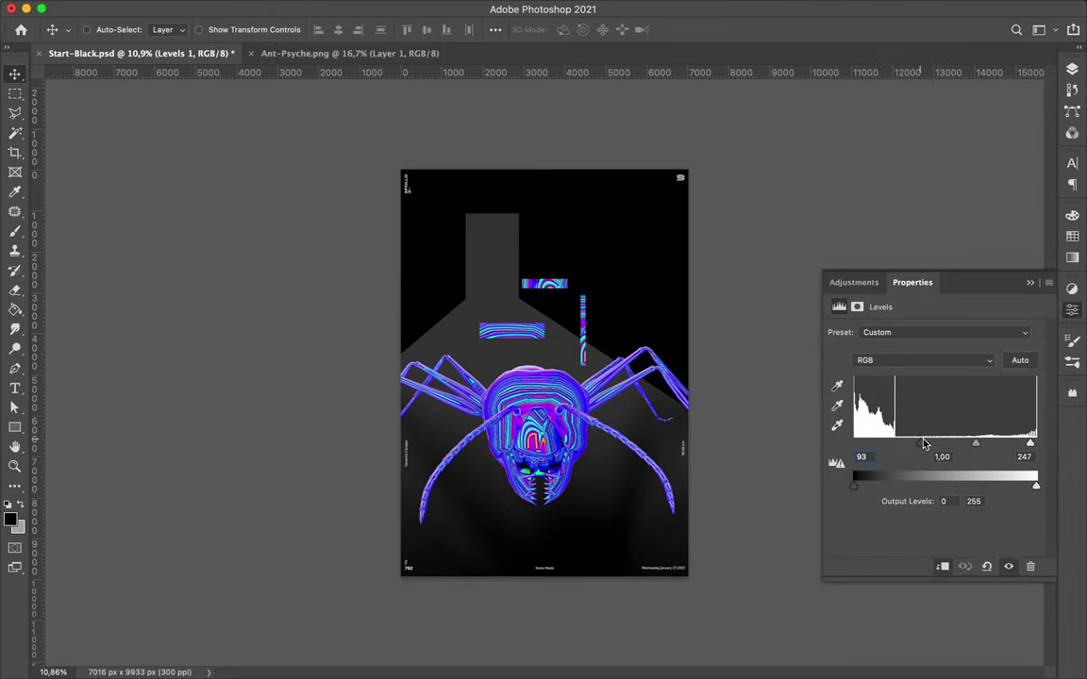
Step: Clip Levels 1 onto Layer 4 and merge it down into that layer
{"action": "left_click", "coordinate": [1071, 69]}
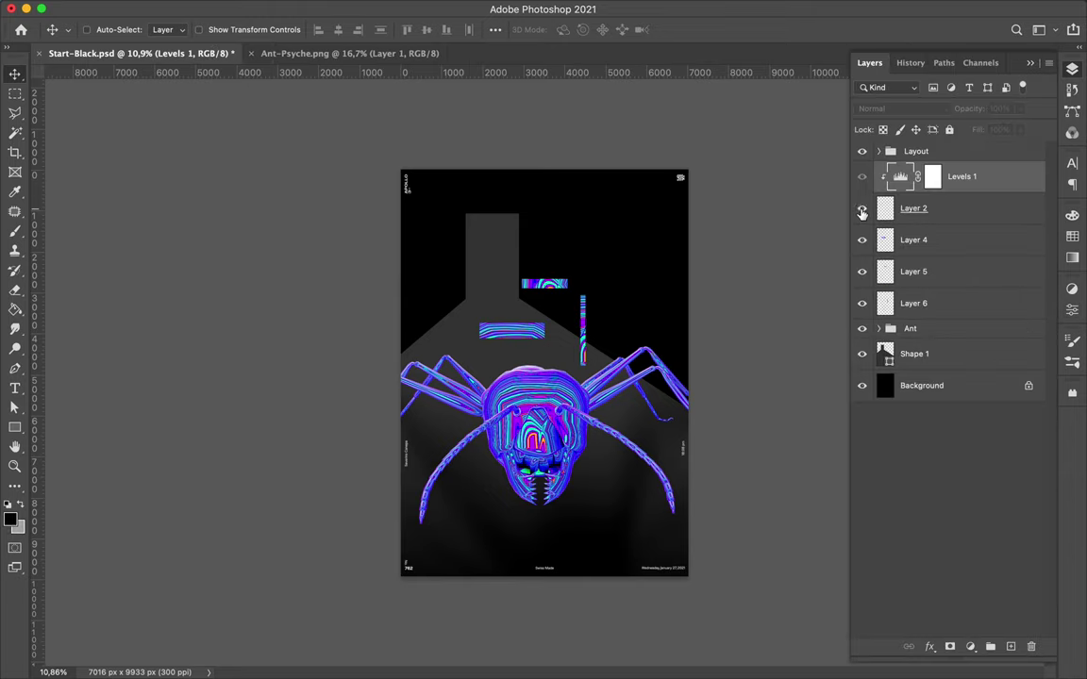
{"action": "left_click_drag", "start_coordinate": [934, 176], "coordinate": [934, 219]}
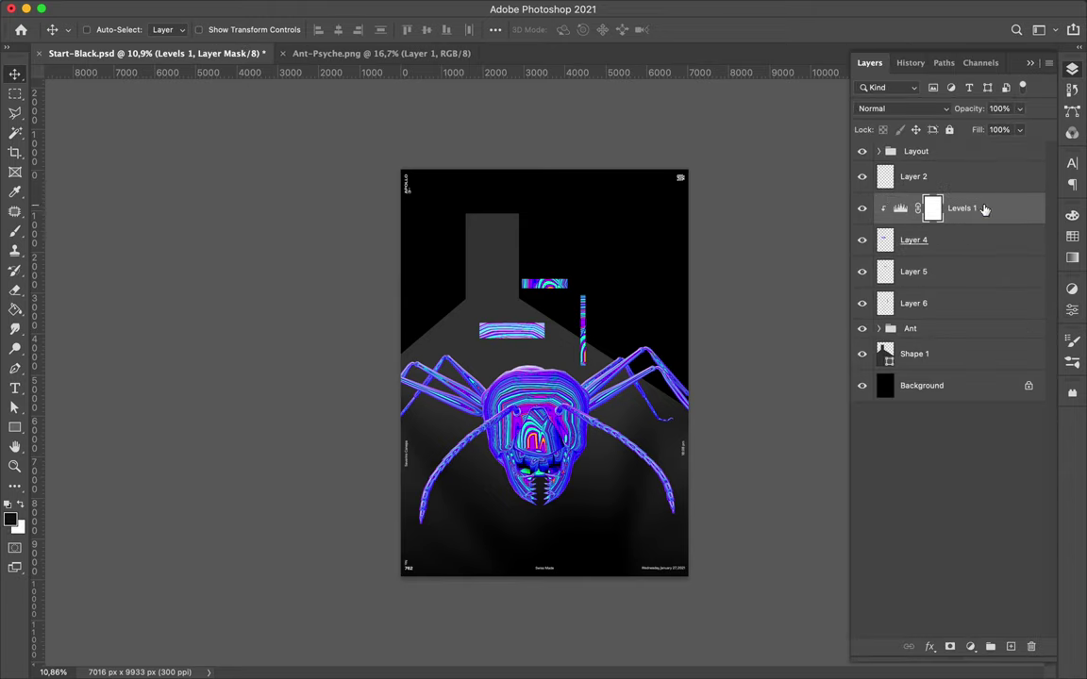
{"action": "key", "text": "super+e"}
{"action": "scroll", "coordinate": [531, 327], "scroll_direction": "up", "scroll_amount": 5}
{"action": "scroll", "coordinate": [528, 326], "scroll_direction": "down", "scroll_amount": 3}
{"action": "scroll", "coordinate": [524, 321], "scroll_direction": "down", "scroll_amount": 2}
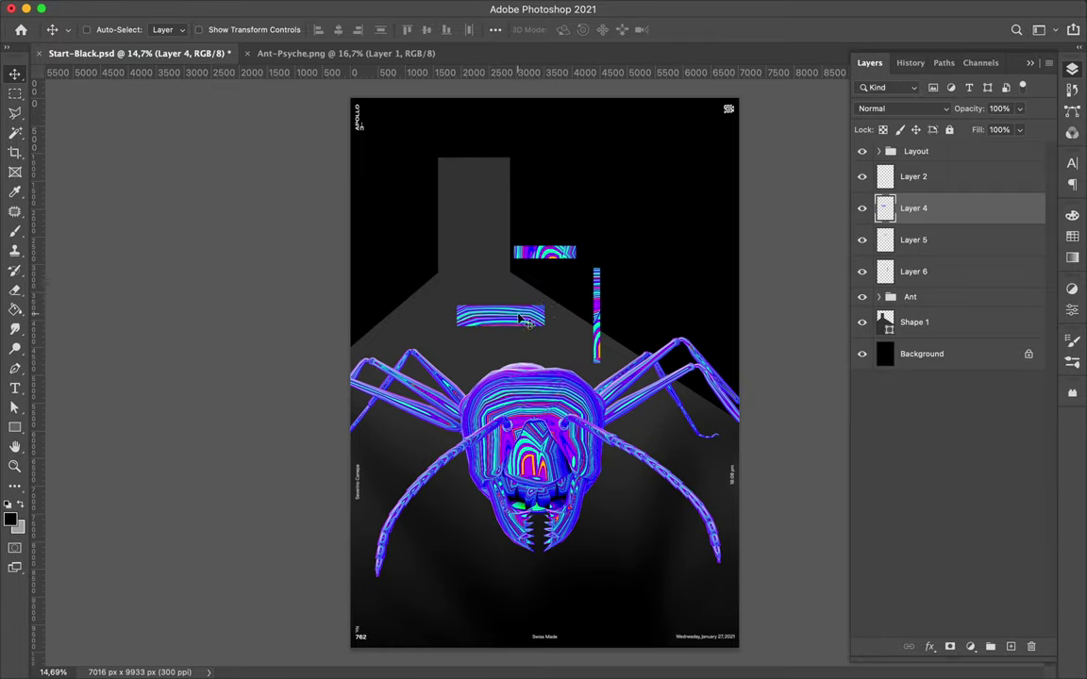
Step: Duplicate Rectangle 1, flip the copy up to the poster top, and give it a gradient fill
{"action": "left_click", "coordinate": [338, 479], "text": "super"}
{"action": "left_click_drag", "start_coordinate": [934, 481], "coordinate": [970, 453]}
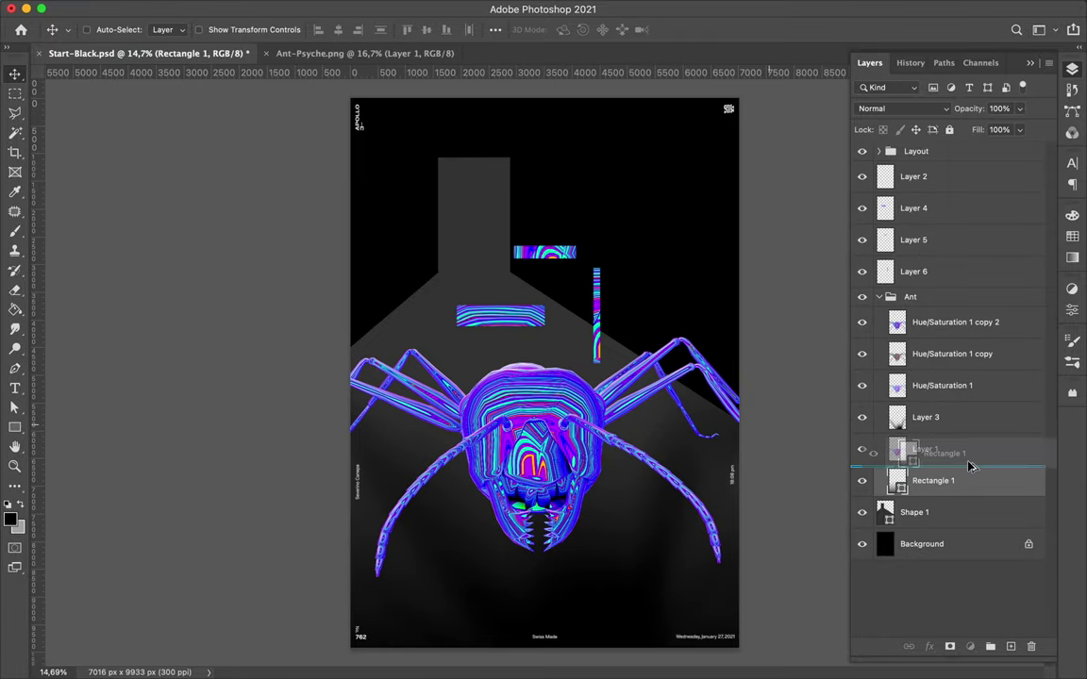
{"action": "key", "text": "super+t"}
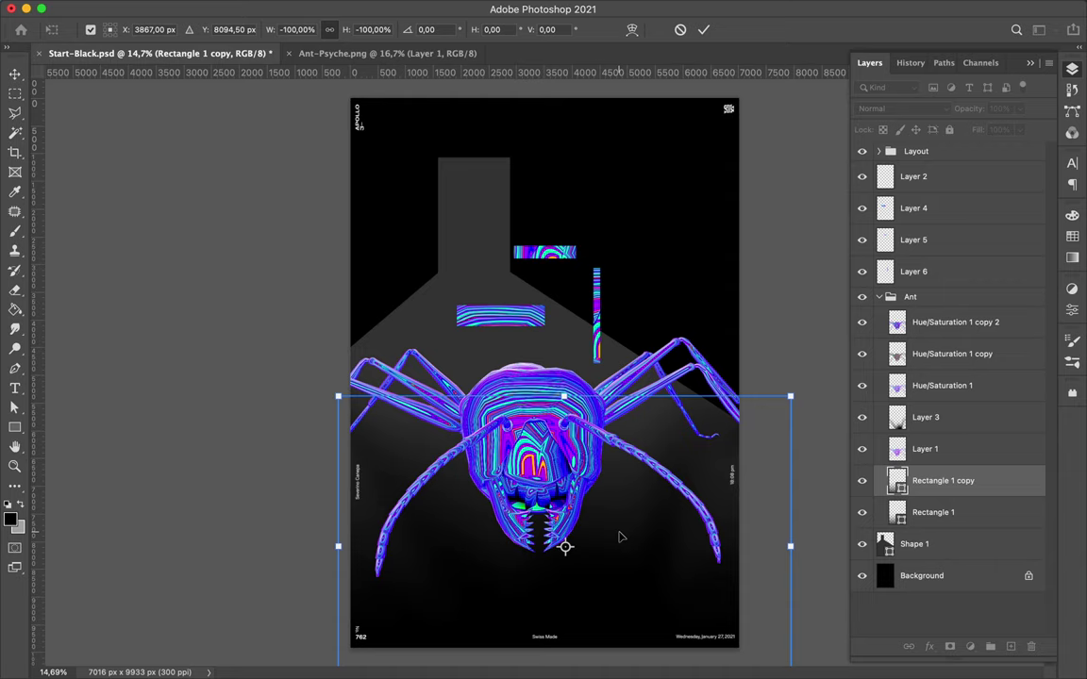
{"action": "left_click_drag", "start_coordinate": [620, 537], "coordinate": [604, 259]}
{"action": "key", "text": "Return"}
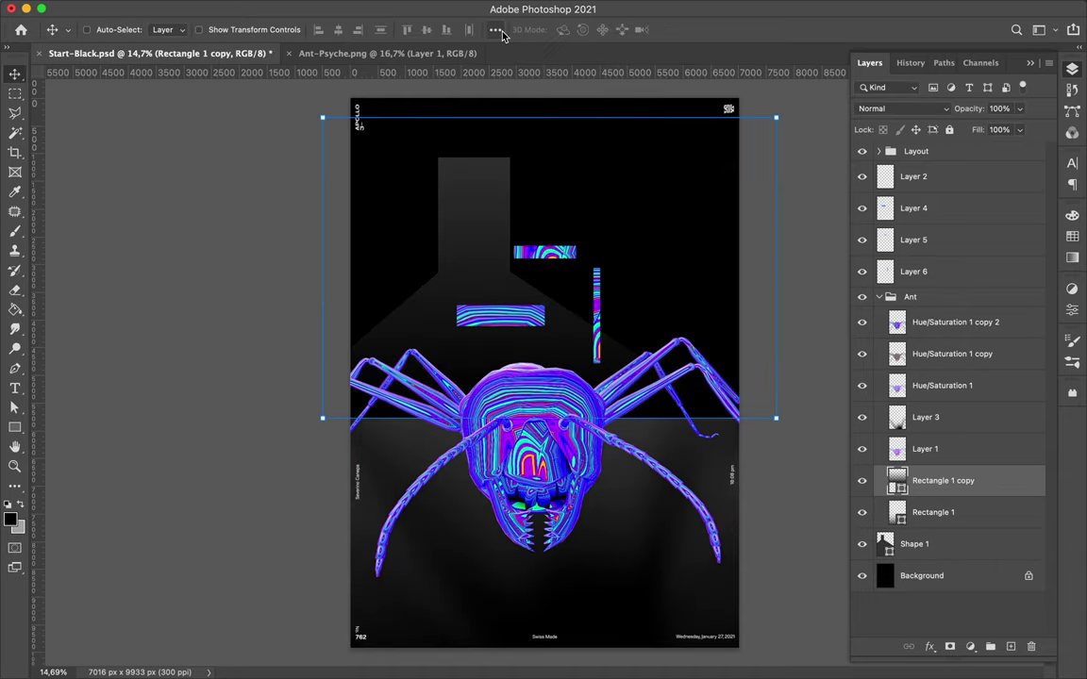
{"action": "key", "text": "a"}
{"action": "left_click", "coordinate": [226, 29]}
{"action": "key", "text": "Return"}
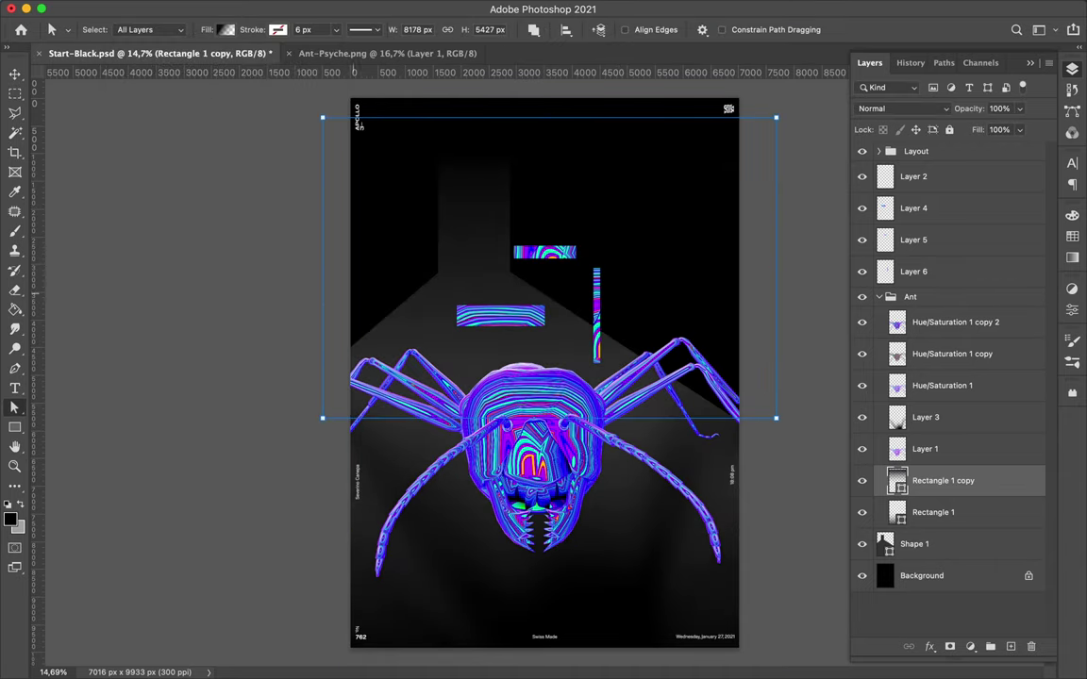
Step: Move Layers 4–6 below Rectangle 1 copy and shift the glitch strips slightly left
{"action": "key", "text": "v"}
{"action": "left_click_drag", "start_coordinate": [616, 218], "coordinate": [491, 326]}
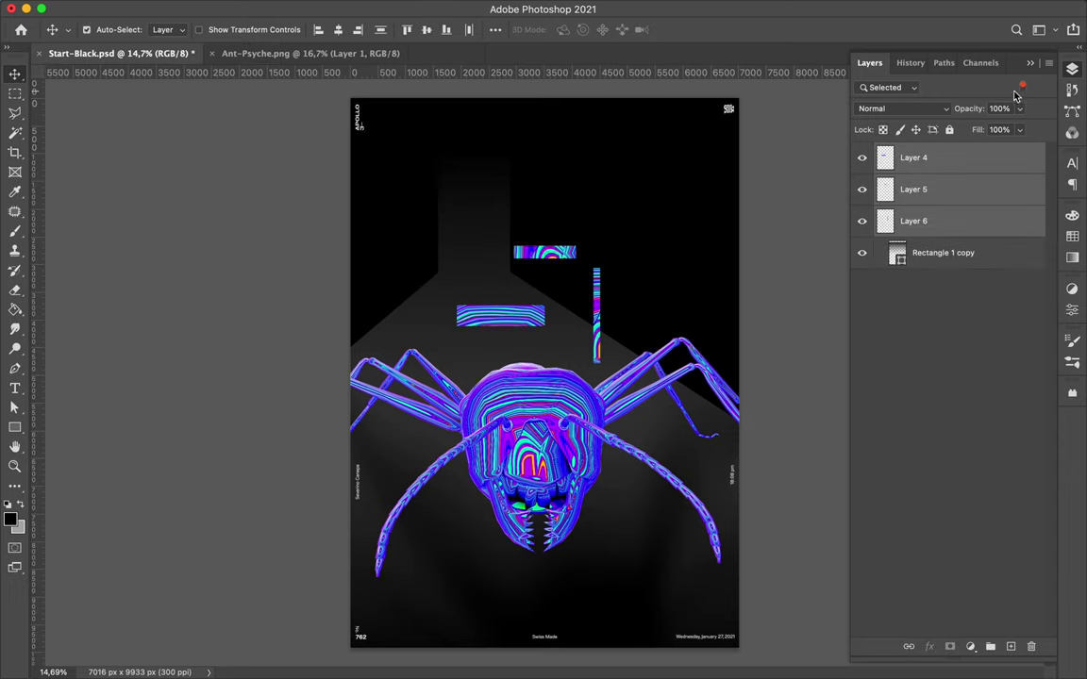
{"action": "left_click", "coordinate": [1022, 87]}
{"action": "left_click_drag", "start_coordinate": [943, 238], "coordinate": [905, 497]}
{"action": "mouse_move", "coordinate": [535, 329]}
{"action": "left_mouse_down"}
{"action": "mouse_move", "coordinate": [488, 323]}
{"action": "mouse_move", "coordinate": [513, 349]}
{"action": "left_mouse_up"}
{"action": "left_click", "coordinate": [488, 323]}
Step: Turn the strips purple with a -122 Hue/Saturation shift merged into Layers 4, 5 and 6
{"action": "left_click", "coordinate": [971, 647]}
{"action": "left_click", "coordinate": [929, 477]}
{"action": "mouse_move", "coordinate": [982, 389]}
{"action": "left_mouse_down"}
{"action": "mouse_move", "coordinate": [856, 389]}
{"action": "mouse_move", "coordinate": [992, 389]}
{"action": "mouse_move", "coordinate": [971, 389]}
{"action": "mouse_move", "coordinate": [960, 461]}
{"action": "mouse_move", "coordinate": [968, 528]}
{"action": "left_mouse_up"}
{"action": "left_click", "coordinate": [1072, 69]}
{"action": "left_click", "coordinate": [943, 465], "text": "alt"}
{"action": "key", "text": "ctrl+e"}
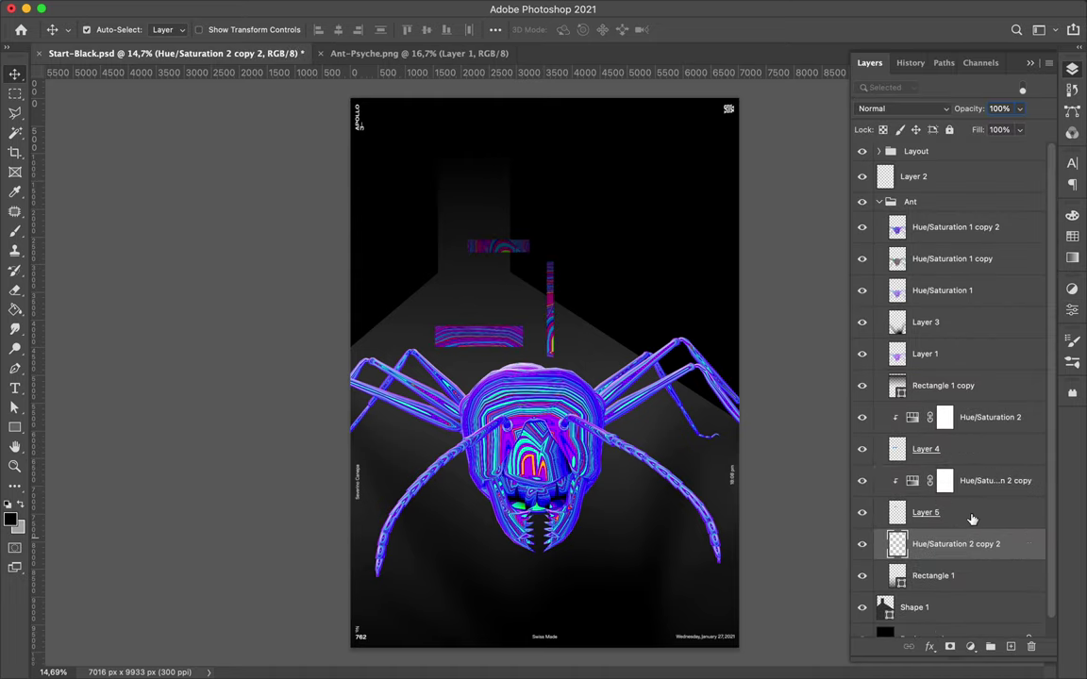
{"action": "left_click", "coordinate": [972, 481]}
{"action": "key", "text": "ctrl+e"}
{"action": "left_click", "coordinate": [977, 417]}
{"action": "key", "text": "ctrl+e"}
Step: Move the purple stripe pieces up, scale them down, and stretch the vertical stripe downward
{"action": "mouse_move", "coordinate": [510, 348]}
{"action": "left_mouse_down"}
{"action": "mouse_move", "coordinate": [516, 299]}
{"action": "mouse_move", "coordinate": [471, 312]}
{"action": "left_mouse_up"}
{"action": "key", "text": "ctrl+t"}
{"action": "left_click_drag", "start_coordinate": [555, 354], "coordinate": [556, 235]}
{"action": "key", "text": "Return"}
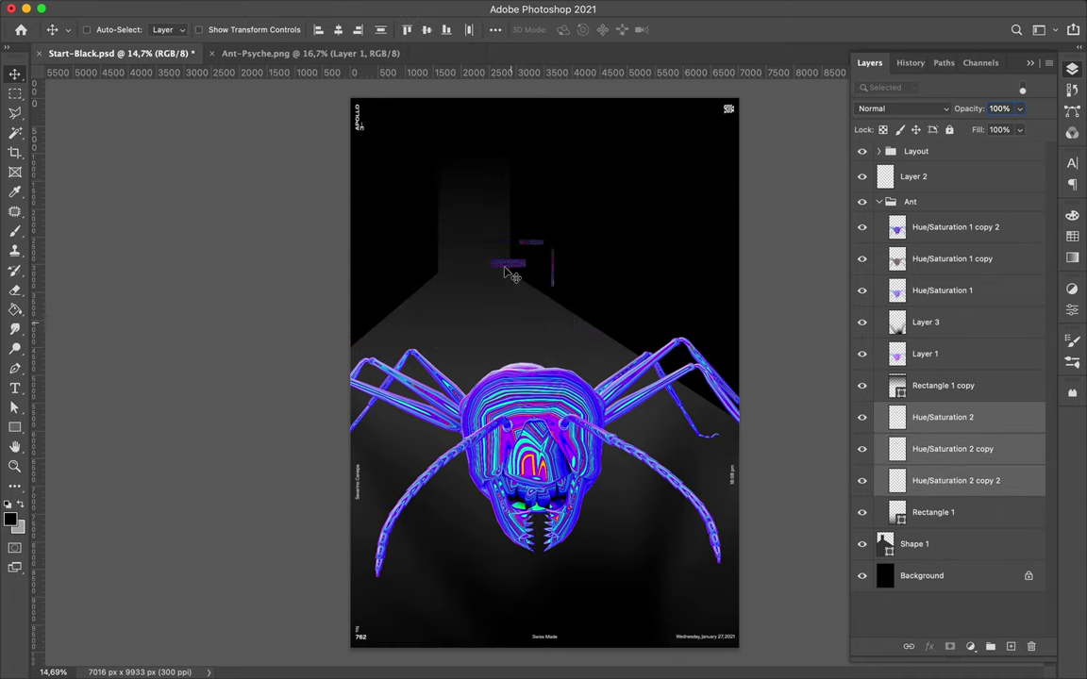
{"action": "key", "text": "ctrl+t"}
{"action": "left_click", "coordinate": [953, 449]}
{"action": "left_click", "coordinate": [956, 480]}
{"action": "key", "text": "ctrl+t"}
{"action": "mouse_move", "coordinate": [512, 300]}
{"action": "left_mouse_down"}
{"action": "mouse_move", "coordinate": [513, 346]}
{"action": "mouse_move", "coordinate": [598, 325]}
{"action": "left_mouse_up"}
{"action": "key", "text": "Return"}
Step: Reorder Hue/Saturation 2 copy above Hue/Saturation 2 and shift the small purple bar left and down
{"action": "left_click", "coordinate": [943, 385]}
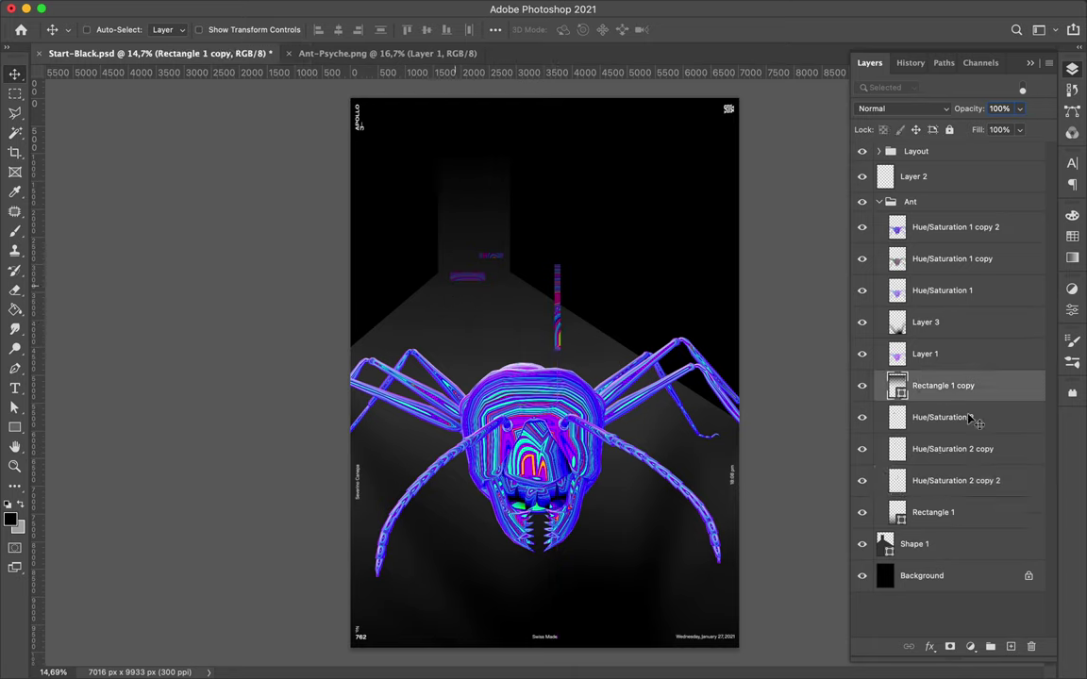
{"action": "left_click", "coordinate": [953, 449]}
{"action": "left_click", "coordinate": [942, 417]}
{"action": "left_click", "coordinate": [944, 385]}
{"action": "left_click", "coordinate": [942, 417]}
{"action": "left_click_drag", "start_coordinate": [467, 276], "coordinate": [432, 287]}
{"action": "left_click", "coordinate": [944, 385]}
{"action": "left_click_drag", "start_coordinate": [953, 449], "coordinate": [944, 411]}
Step: Duplicate the small purple bar and stretch the copy into a longer vertical stripe
{"action": "key", "text": "ctrl+j"}
{"action": "key", "text": "ctrl+t"}
{"action": "left_click_drag", "start_coordinate": [460, 189], "coordinate": [511, 179]}
{"action": "key", "text": "Return"}
{"action": "left_click", "coordinate": [943, 385]}
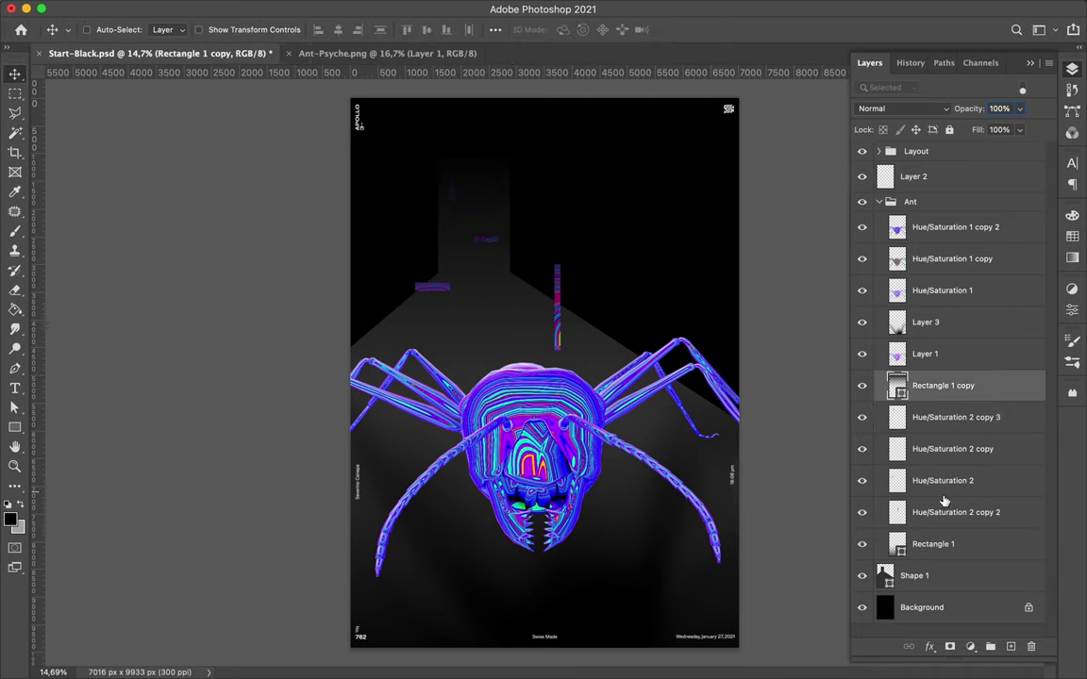
{"action": "left_click", "coordinate": [956, 512]}
{"action": "key", "text": "ctrl+t"}
{"action": "left_click_drag", "start_coordinate": [557, 349], "coordinate": [573, 371]}
{"action": "key", "text": "Return"}
Step: Shorten the vertical stripe, move it left of the tower, and place it below Rectangle 1 copy
{"action": "left_click_drag", "start_coordinate": [566, 326], "coordinate": [560, 288]}
{"action": "key", "text": "ctrl+t"}
{"action": "left_click_drag", "start_coordinate": [562, 226], "coordinate": [550, 253]}
{"action": "key", "text": "Return"}
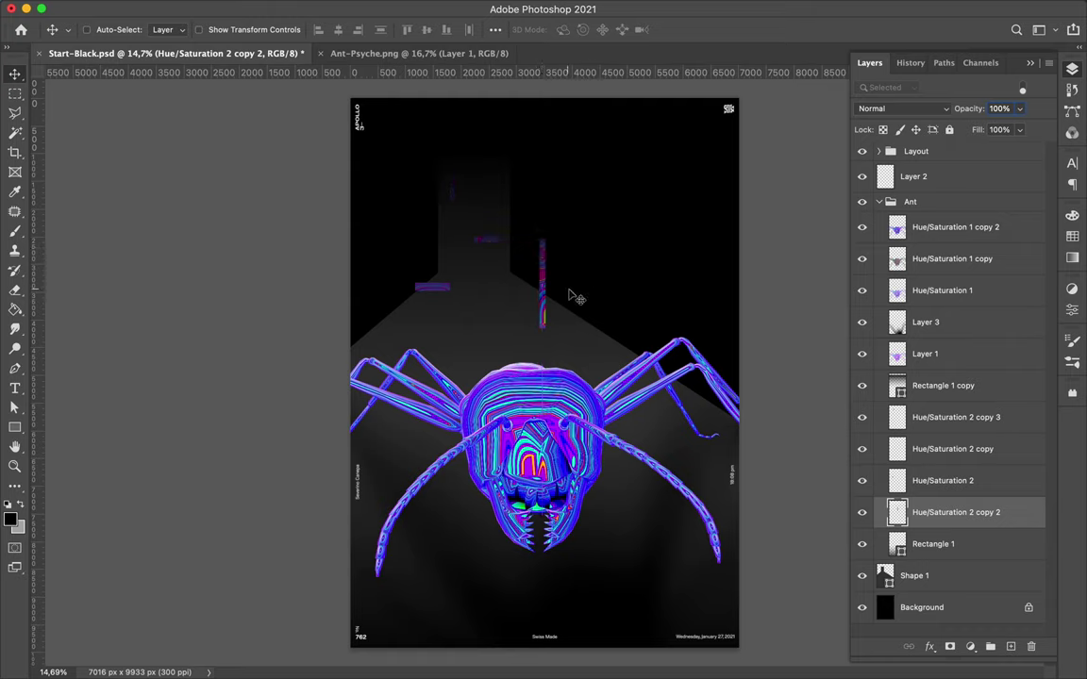
{"action": "left_click_drag", "start_coordinate": [556, 296], "coordinate": [453, 295]}
{"action": "left_click_drag", "start_coordinate": [956, 513], "coordinate": [956, 415]}
{"action": "left_click_drag", "start_coordinate": [437, 297], "coordinate": [396, 300]}
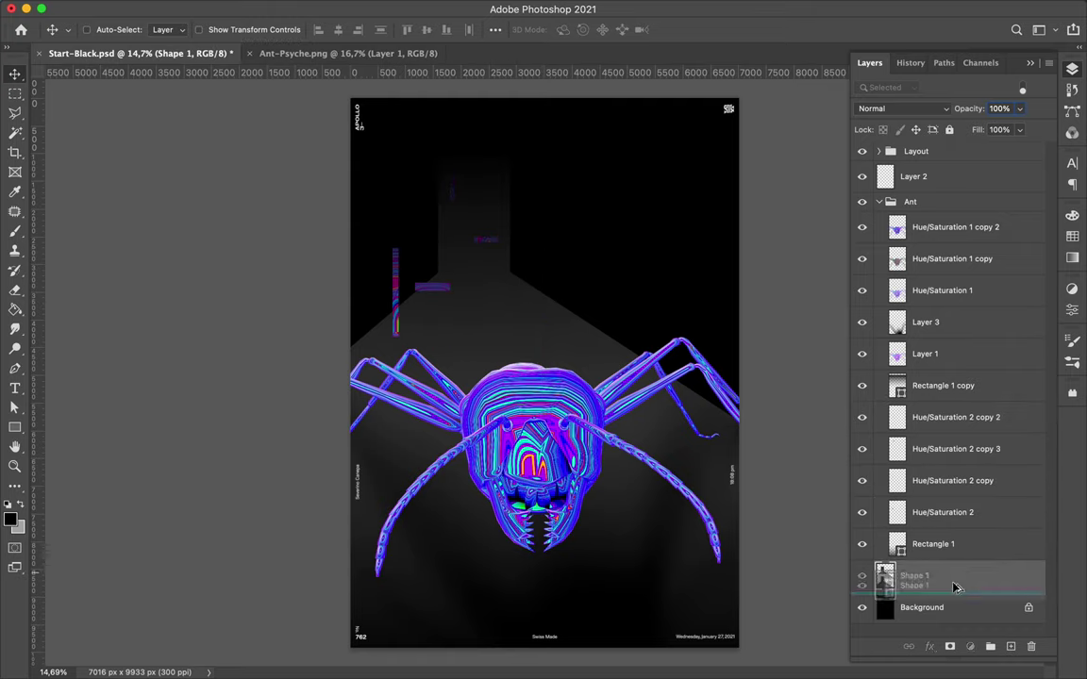
Step: Duplicate Shape 1, reapply Gaussian Blur for a soft glow, and duplicate the blurred copy again
{"action": "left_click_drag", "start_coordinate": [953, 575], "coordinate": [953, 604]}
{"action": "left_click", "coordinate": [270, 8]}
{"action": "left_click", "coordinate": [379, 31]}
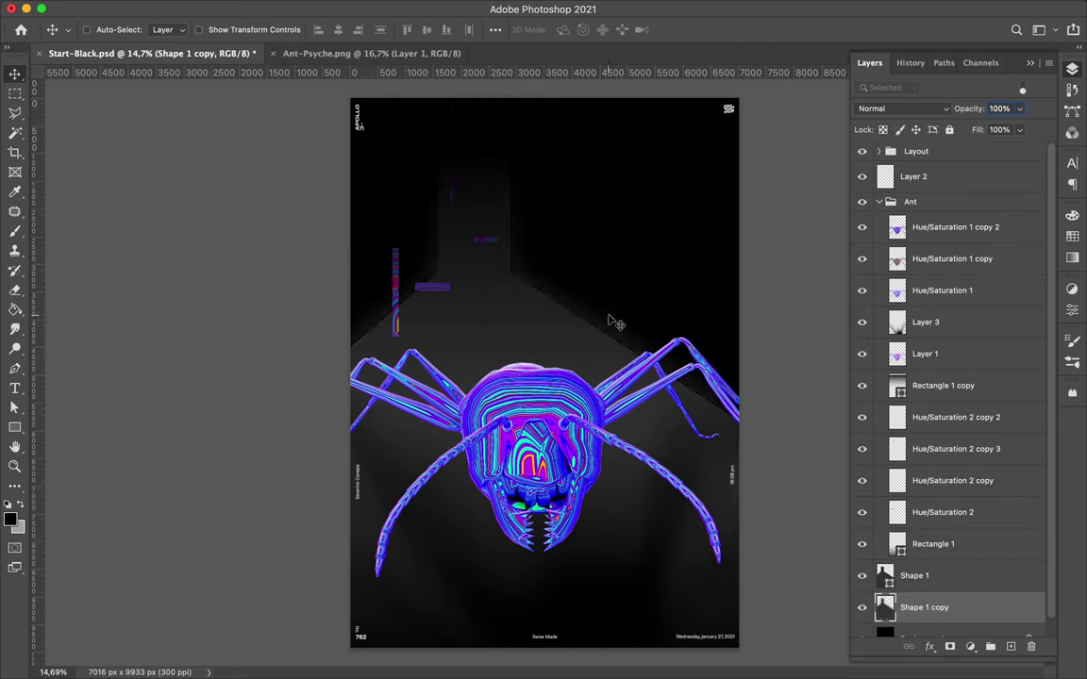
{"action": "left_click_drag", "start_coordinate": [949, 609], "coordinate": [941, 618]}
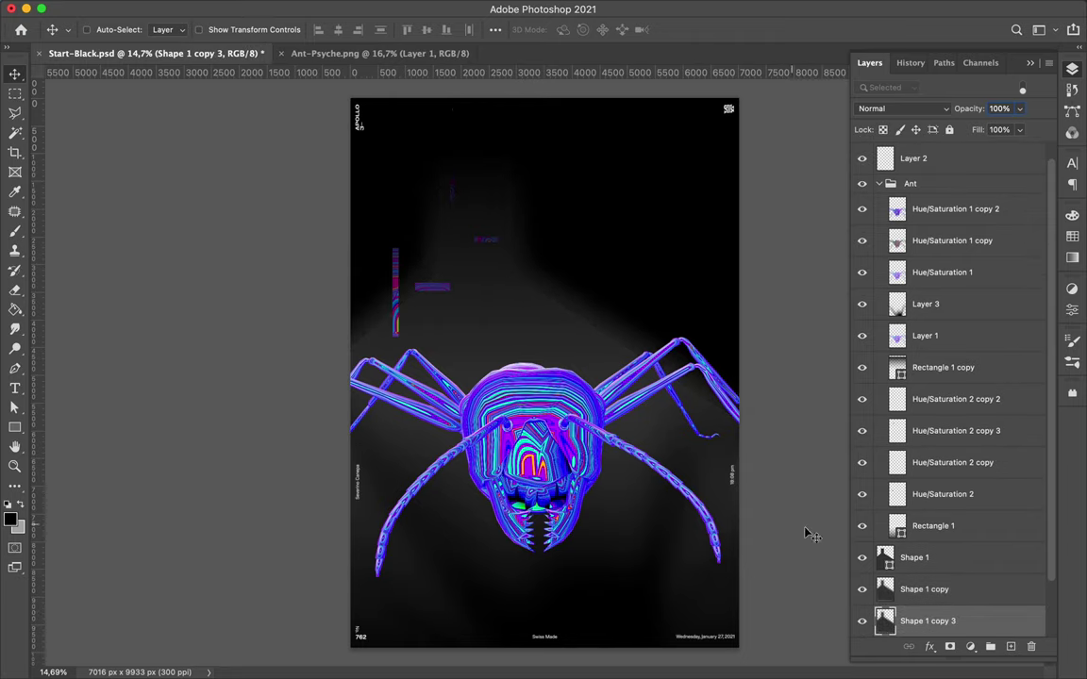
Step: Nudge the purple bar right, hide the glitch strip layers, and draw a full-poster rectangle
{"action": "left_click", "coordinate": [398, 307], "text": "super"}
{"action": "left_click_drag", "start_coordinate": [400, 316], "coordinate": [477, 364]}
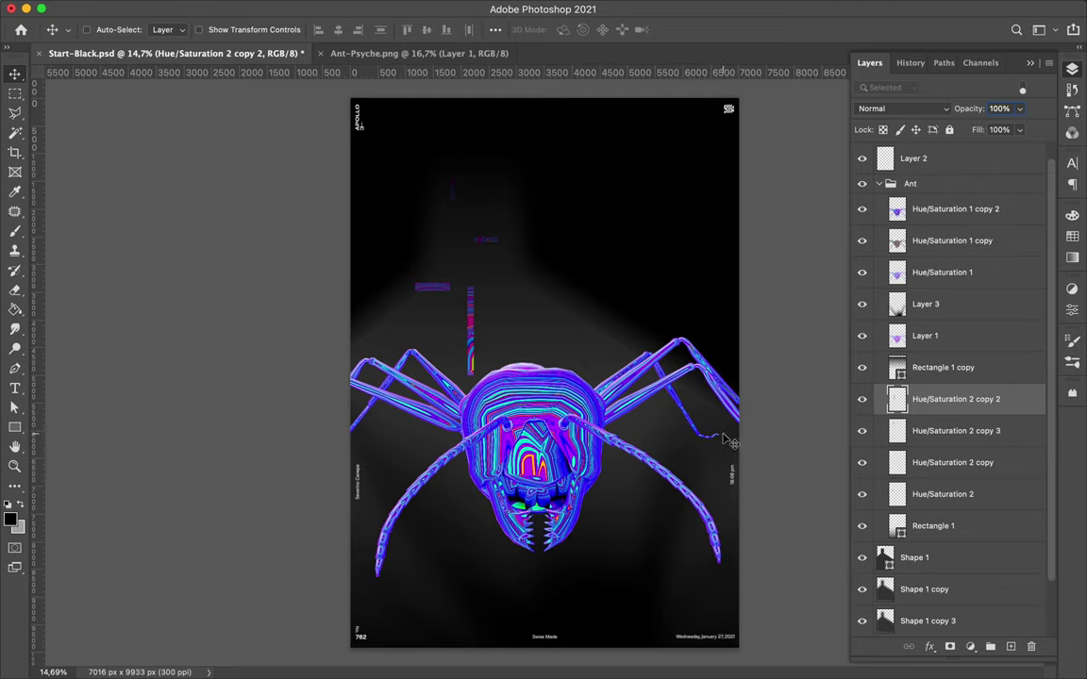
{"action": "left_click_drag", "start_coordinate": [859, 461], "coordinate": [848, 422]}
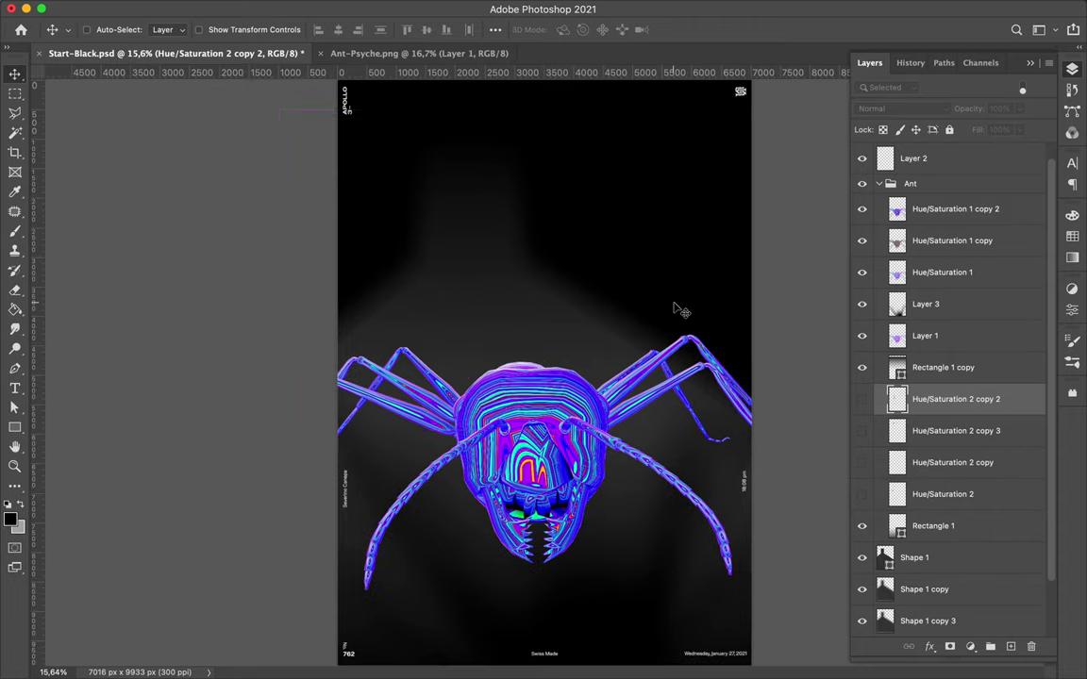
{"action": "scroll", "coordinate": [679, 306], "scroll_direction": "up", "scroll_amount": 2}
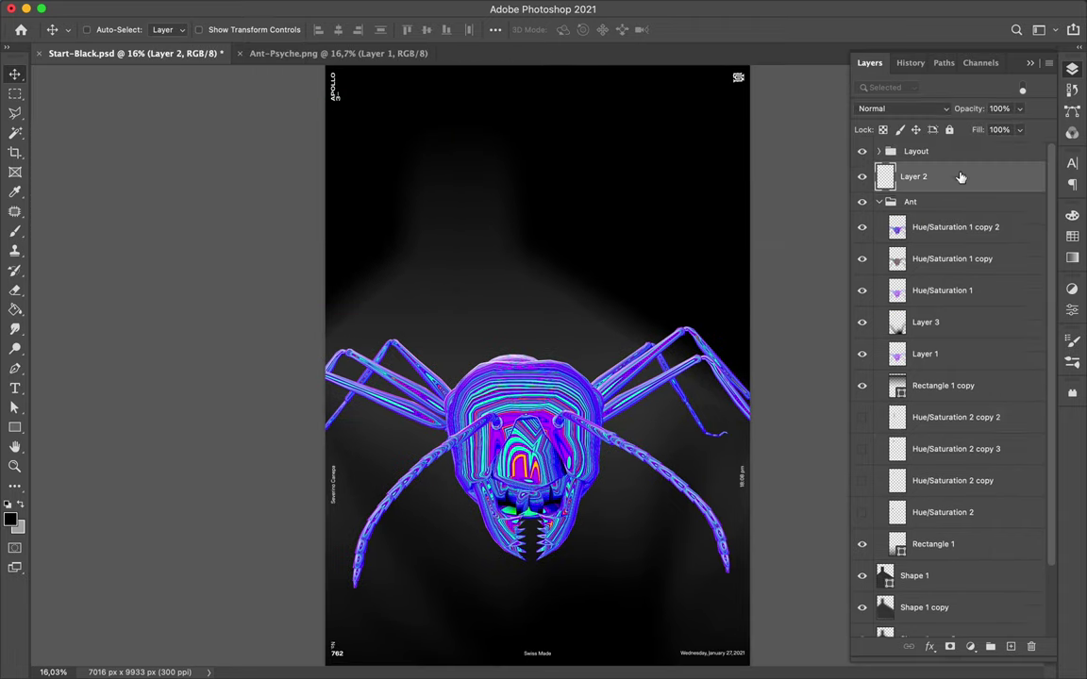
{"action": "key", "text": "u"}
{"action": "left_click_drag", "start_coordinate": [327, 68], "coordinate": [752, 662]}
Step: Give the full-poster rectangle a deep blue fill, Color Dodge blend mode and 79% fill
{"action": "left_click", "coordinate": [166, 29]}
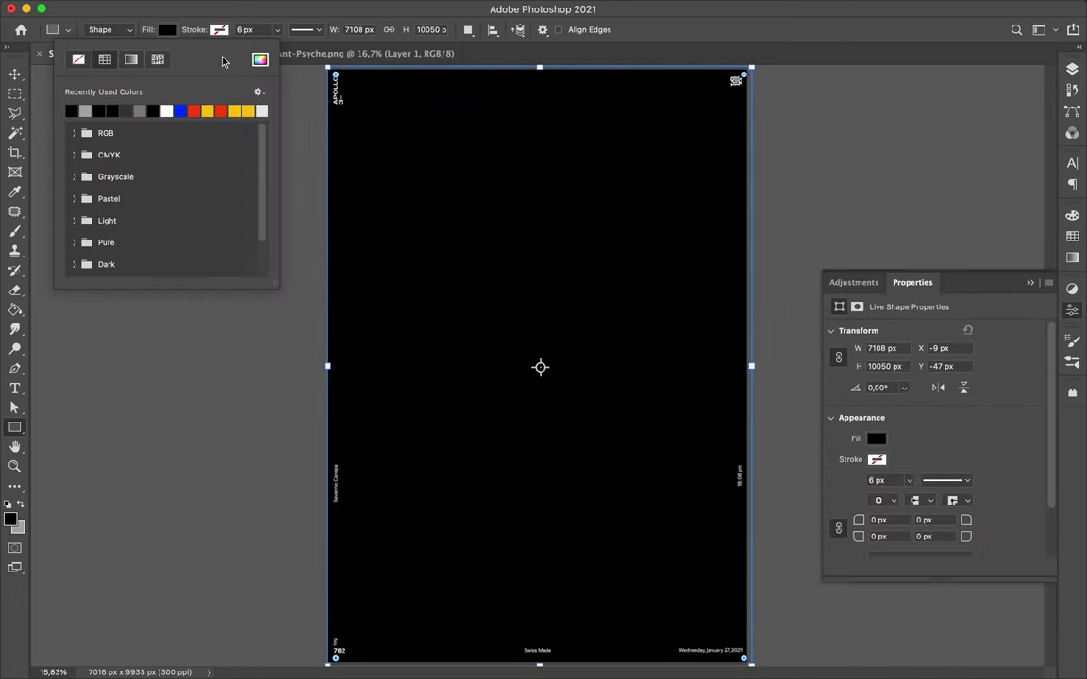
{"action": "left_click", "coordinate": [259, 60]}
{"action": "left_click", "coordinate": [643, 143]}
{"action": "left_click", "coordinate": [774, 80]}
{"action": "left_click", "coordinate": [1072, 68]}
{"action": "left_click", "coordinate": [901, 109]}
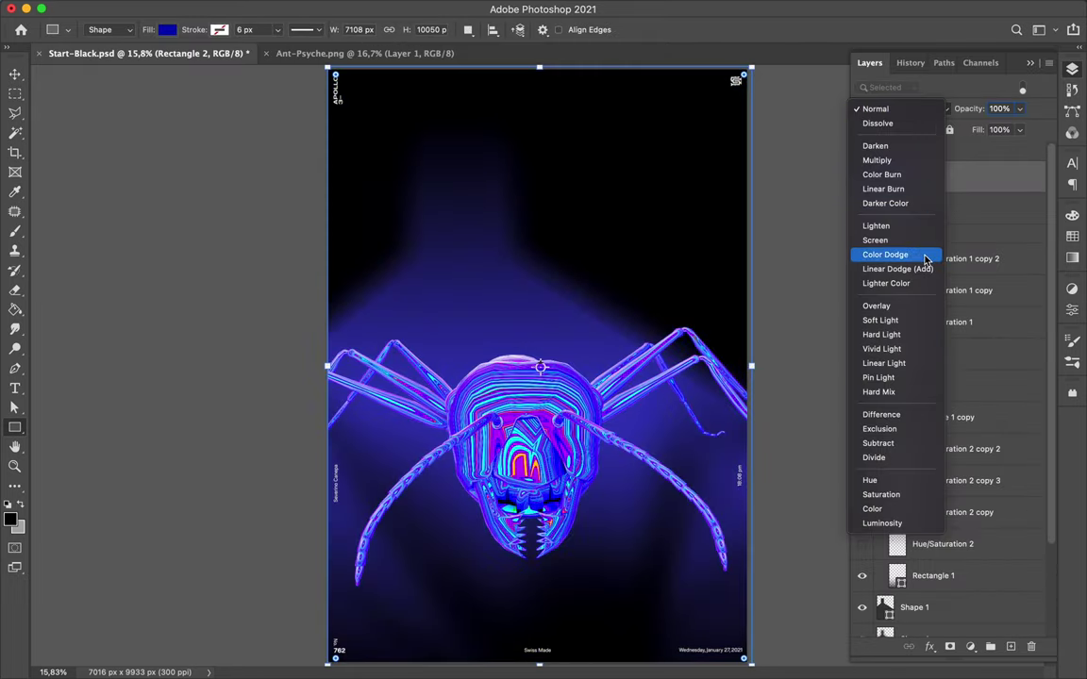
{"action": "left_click", "coordinate": [885, 255]}
{"action": "left_click_drag", "start_coordinate": [1019, 129], "coordinate": [981, 151]}
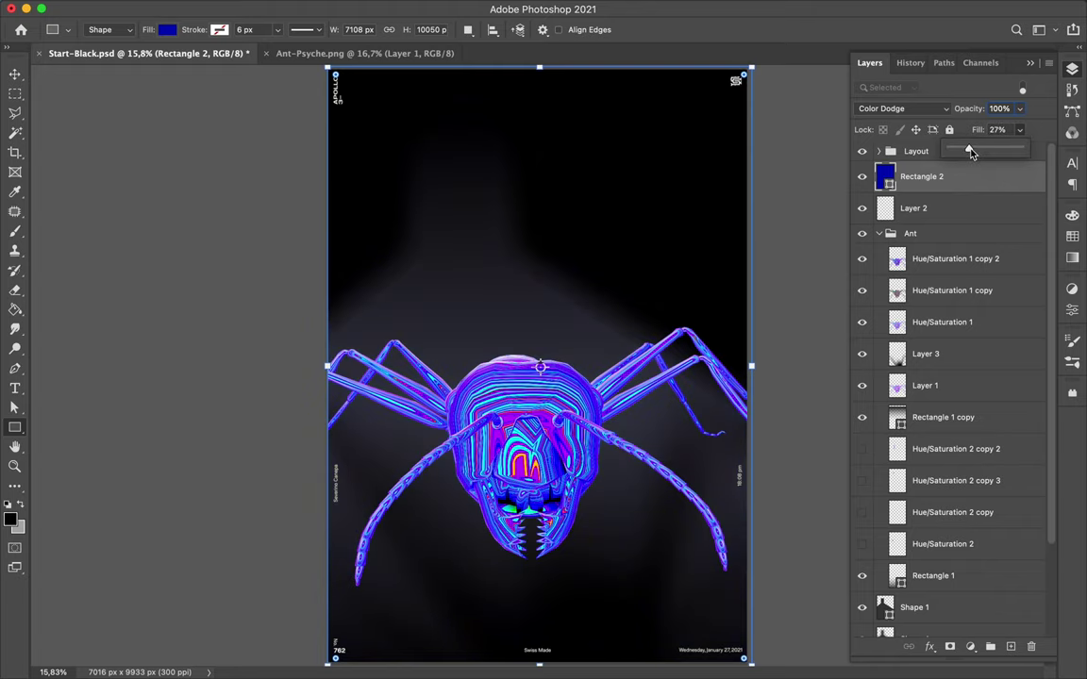
{"action": "left_click_drag", "start_coordinate": [894, 182], "coordinate": [896, 168]}
{"action": "left_click", "coordinate": [353, 8]}
{"action": "mouse_move", "coordinate": [361, 243]}
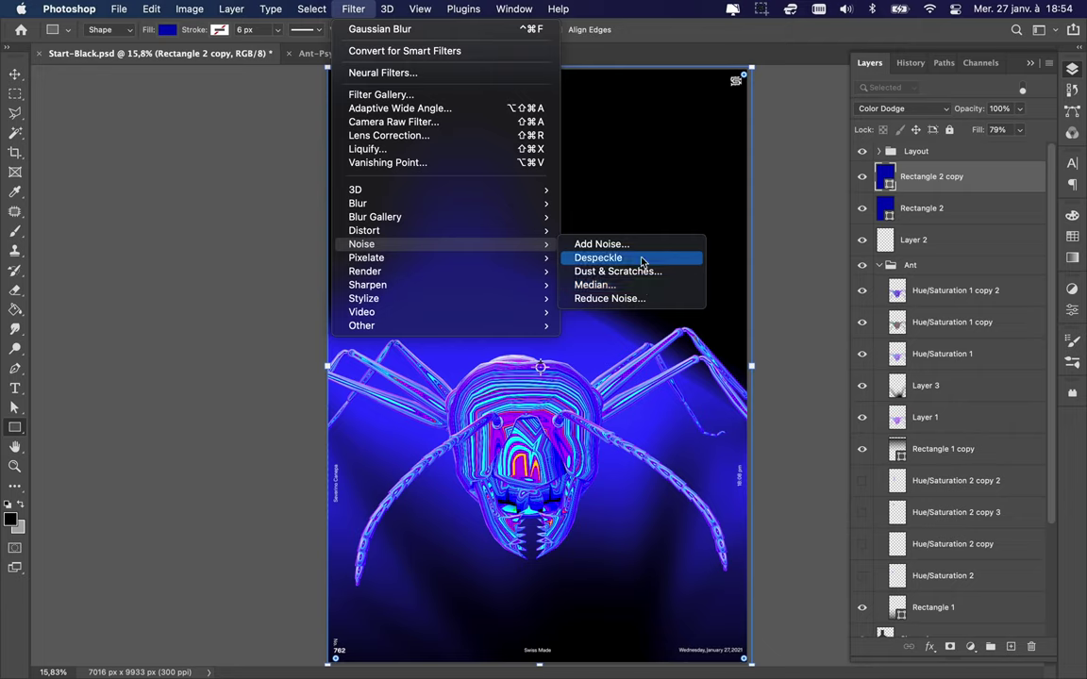
Step: Apply Add Noise as a smart filter to the rectangle copy and set it to Overlay
{"action": "left_click", "coordinate": [623, 245]}
{"action": "left_click", "coordinate": [589, 258]}
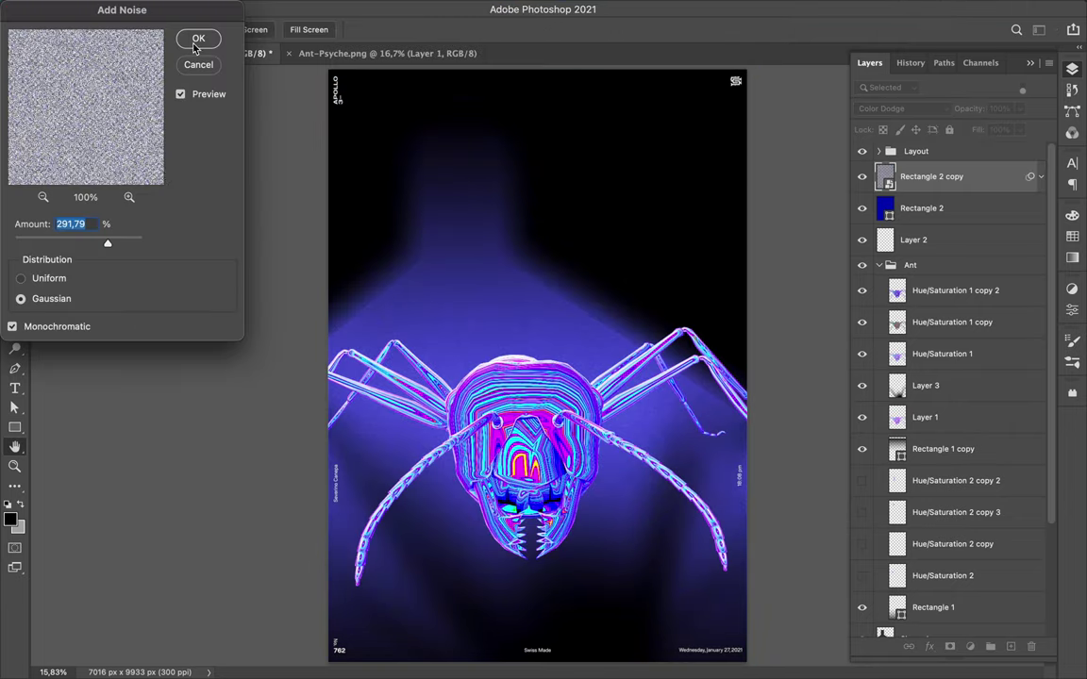
{"action": "left_click", "coordinate": [197, 39]}
{"action": "left_click", "coordinate": [902, 108]}
{"action": "left_click", "coordinate": [875, 160]}
Step: Mask the noise layer using the ant selection, lower its fill to 26%, and save
{"action": "left_click", "coordinate": [896, 334], "text": "super"}
{"action": "left_click", "coordinate": [970, 647]}
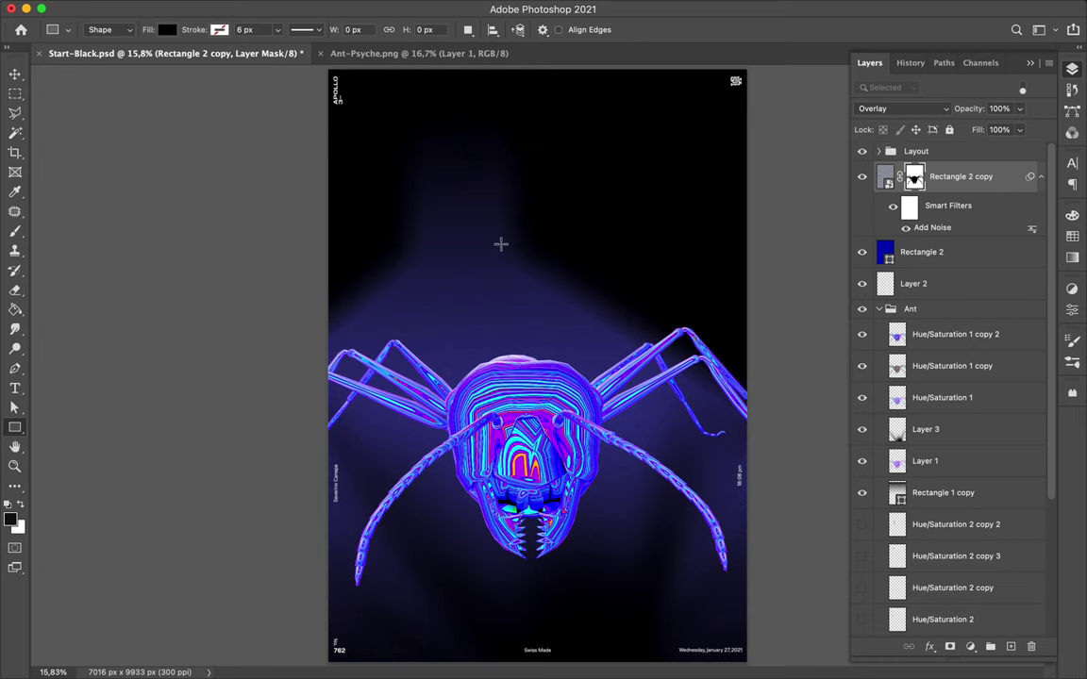
{"action": "key", "text": "v"}
{"action": "left_click_drag", "start_coordinate": [1019, 129], "coordinate": [967, 154]}
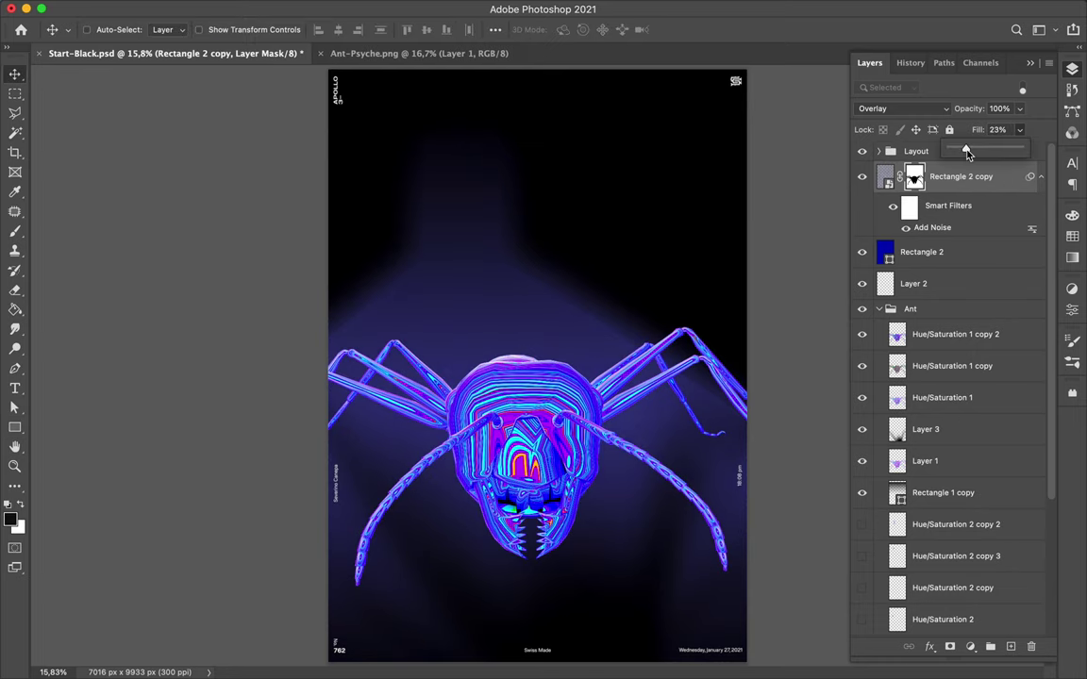
{"action": "key", "text": "super+s"}
{"action": "left_click", "coordinate": [761, 8]}
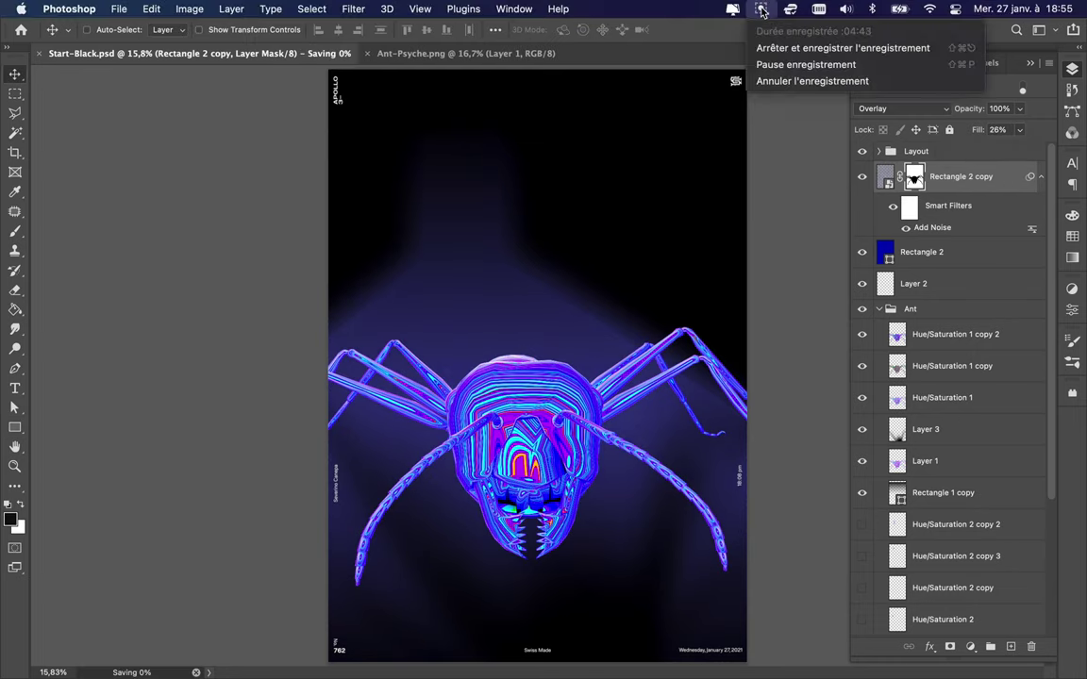